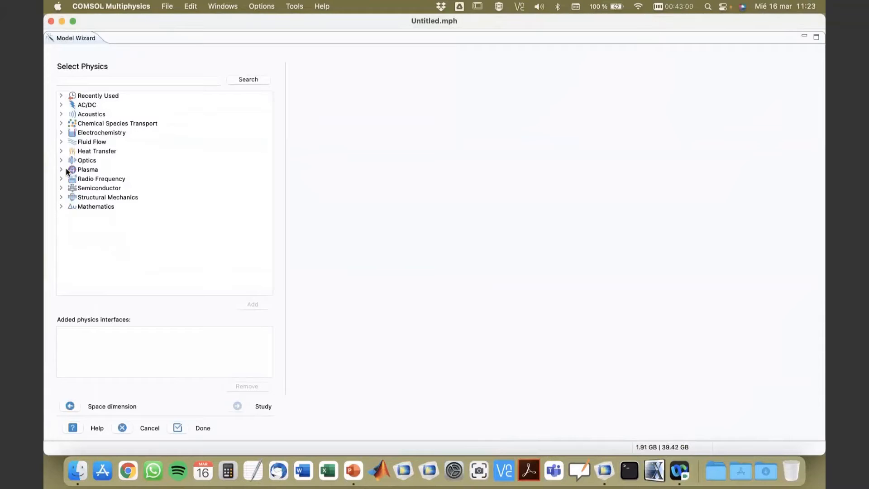
# Step: Expand the Electrochemistry branch in the list of physics interfaces
pyautogui.click(103, 133)
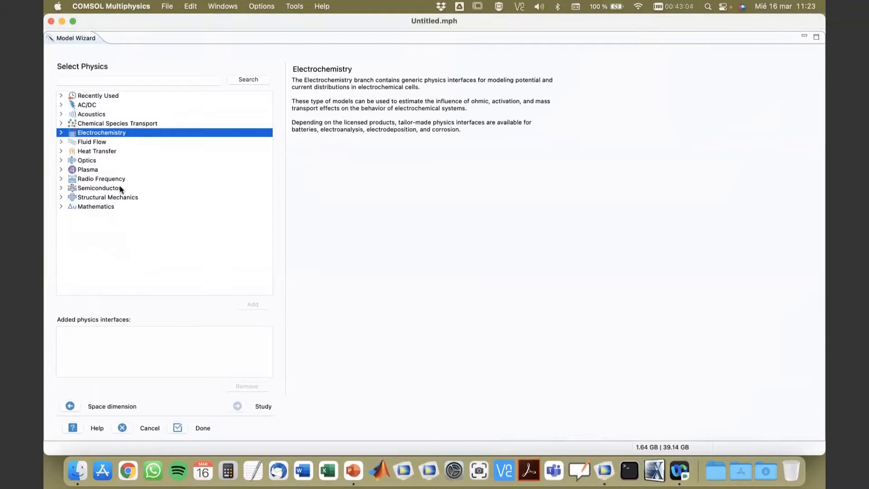
pyautogui.click(61, 133)
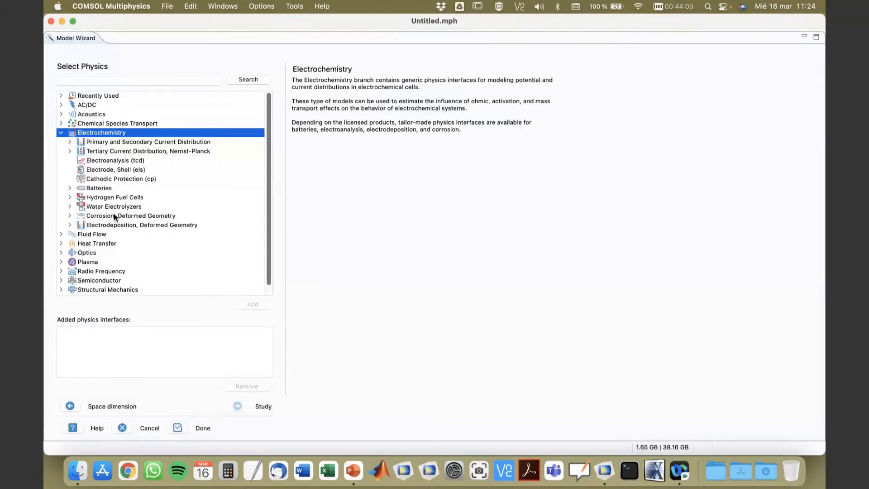
# Step: Switch to PowerPoint to review the Chemical Engineering modules on the Multiphysics Software Product Suite slide, and return to COMSOL Multiphysics
pyautogui.click(353, 466)
pyautogui.scroll(5, 405, 268)
pyautogui.scroll(-1, 406, 269)
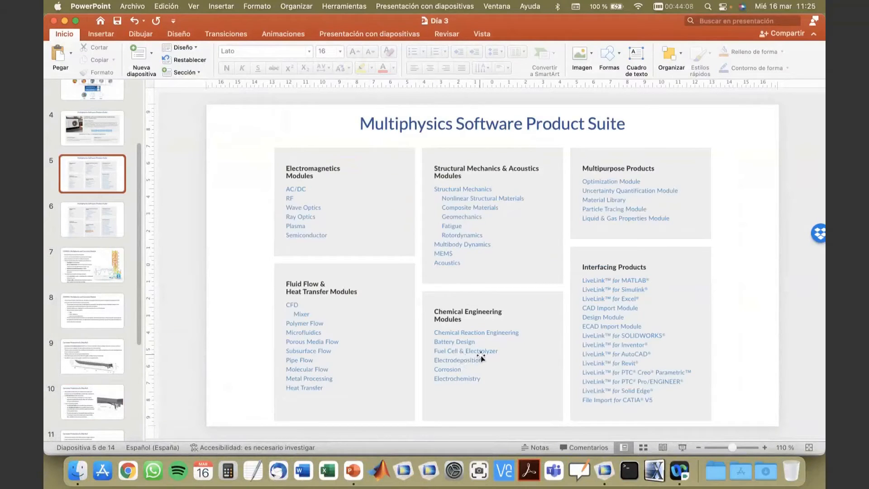
pyautogui.click(466, 378)
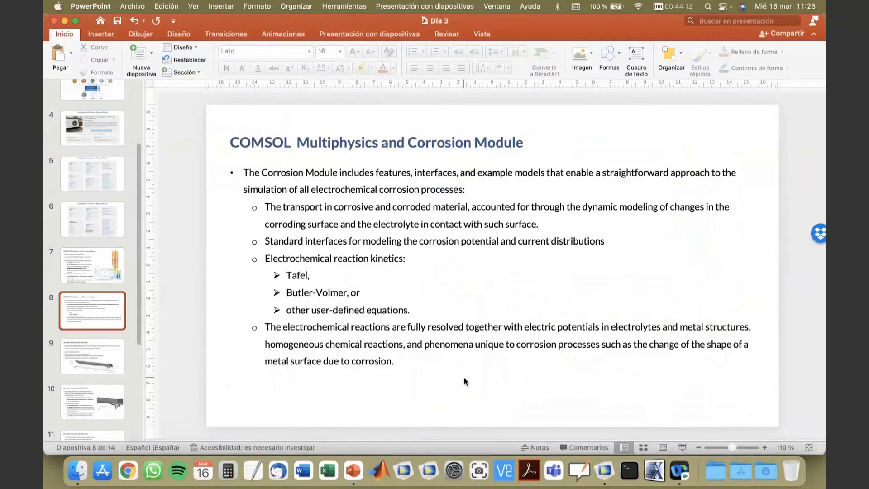
pyautogui.scroll(-1, 466, 381)
pyautogui.click(597, 471)
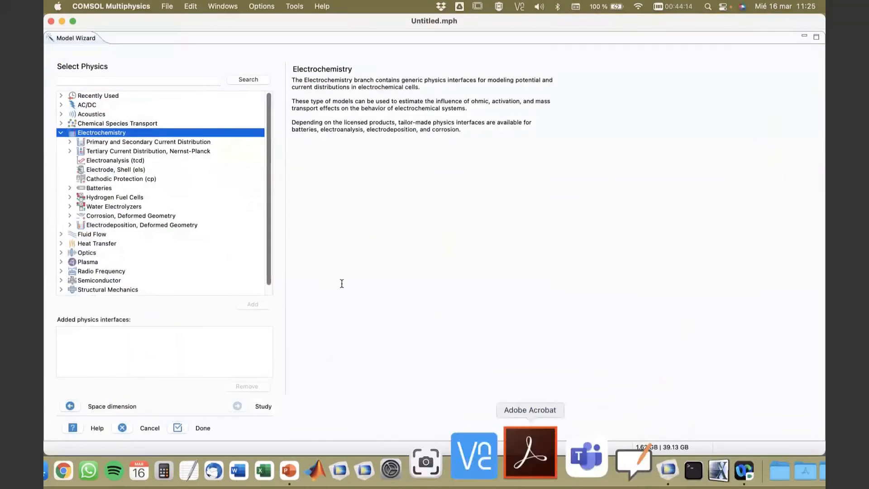
# Step: Examine the electrochemistry interfaces offered under Batteries, Hydrogen Fuel Cells, Water Electrolyzers and Corrosion, Deformed Geometry
pyautogui.click(70, 188)
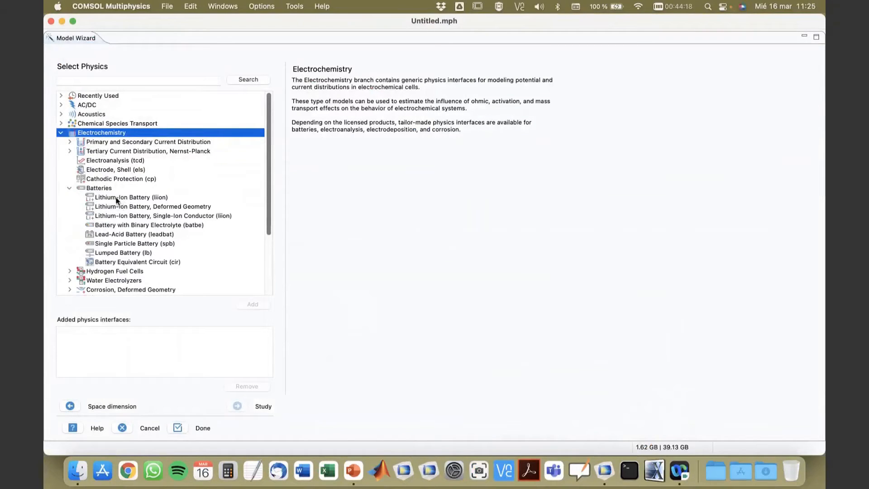
pyautogui.scroll(-1, 130, 234)
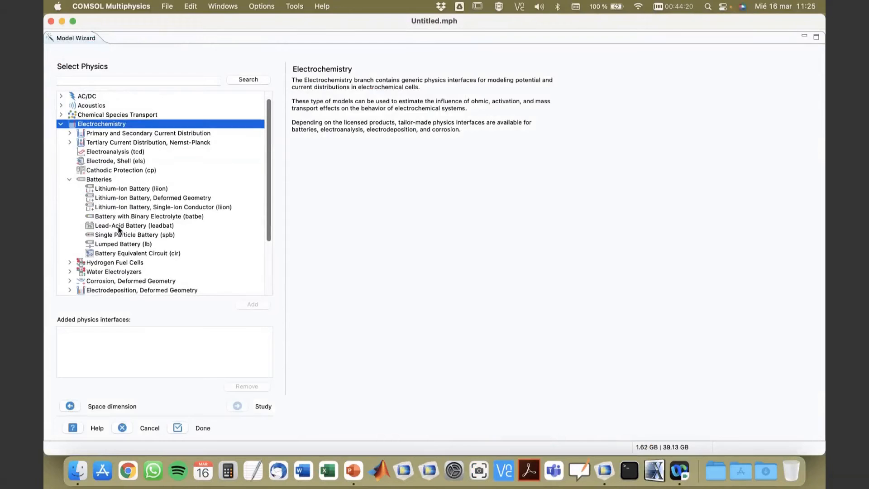
pyautogui.scroll(-2, 119, 230)
pyautogui.click(70, 241)
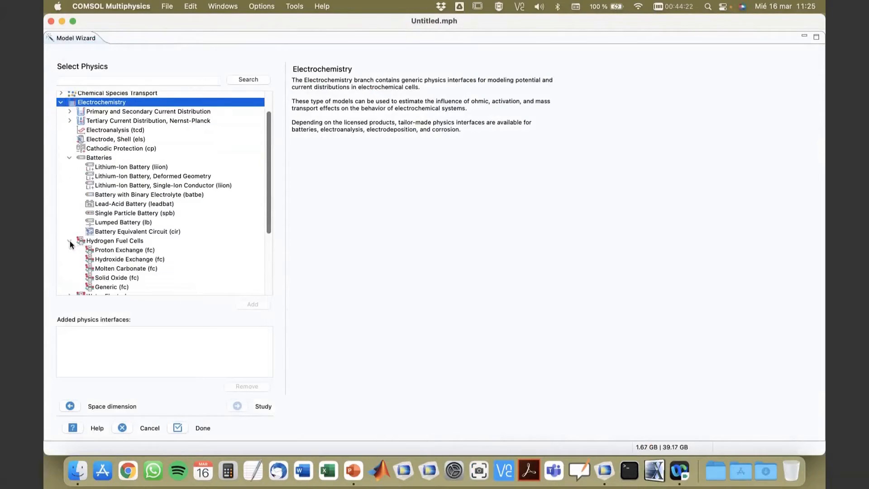
pyautogui.scroll(-5, 122, 247)
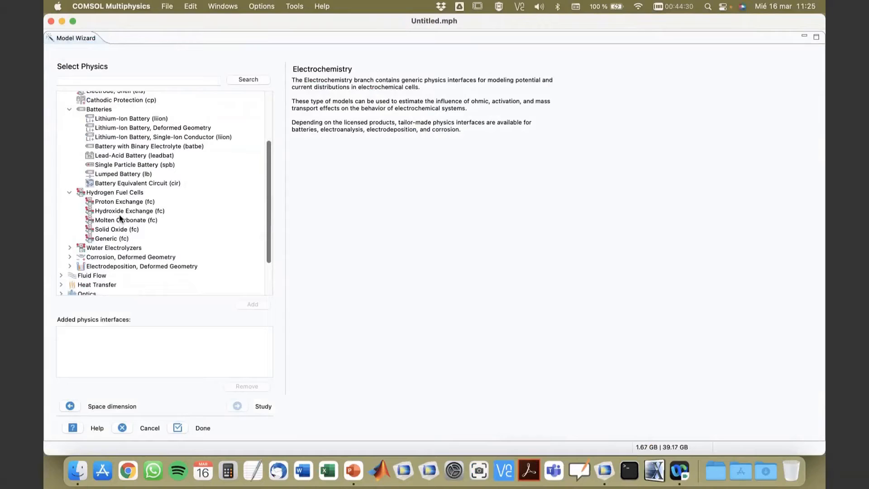
pyautogui.click(69, 247)
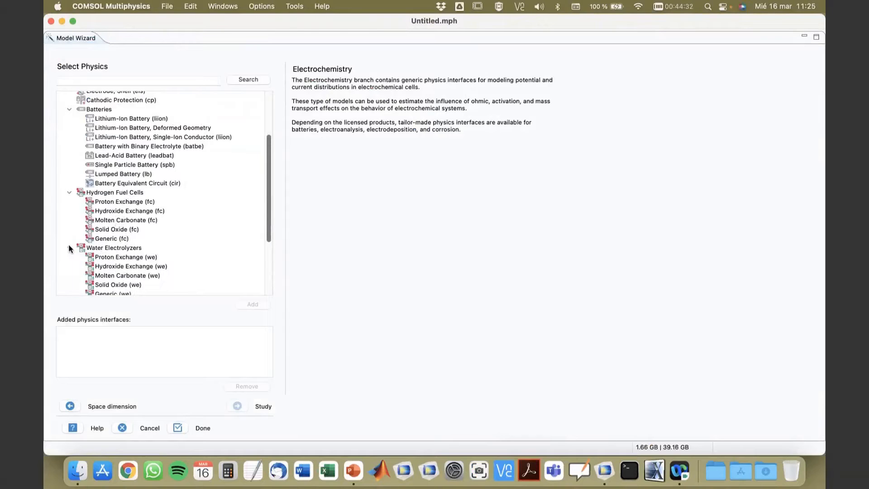
pyautogui.click(70, 247)
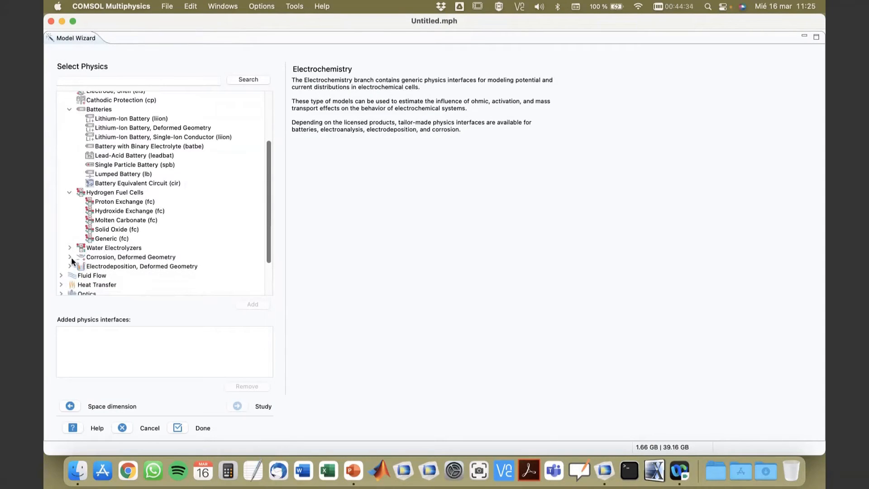
pyautogui.click(71, 257)
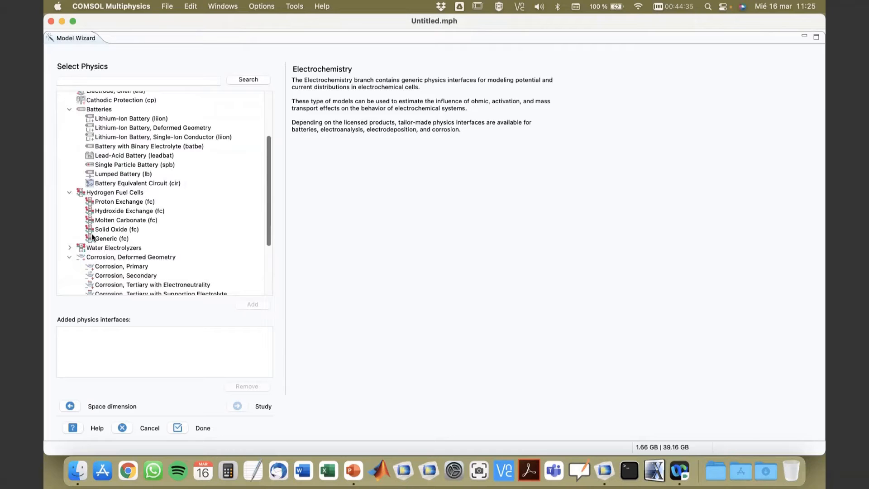
pyautogui.scroll(5, 113, 221)
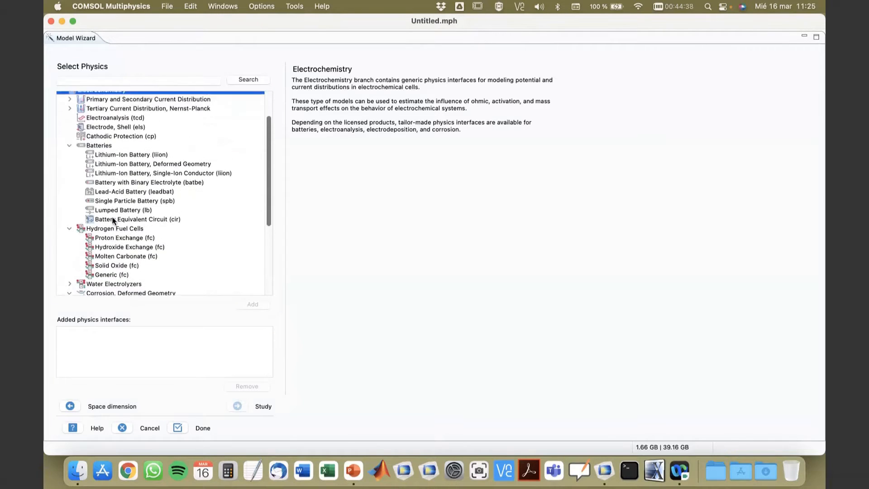
# Step: Add the Cathodic Protection (cp) interface from the Electrochemistry branch to the model's physics
pyautogui.click(108, 180)
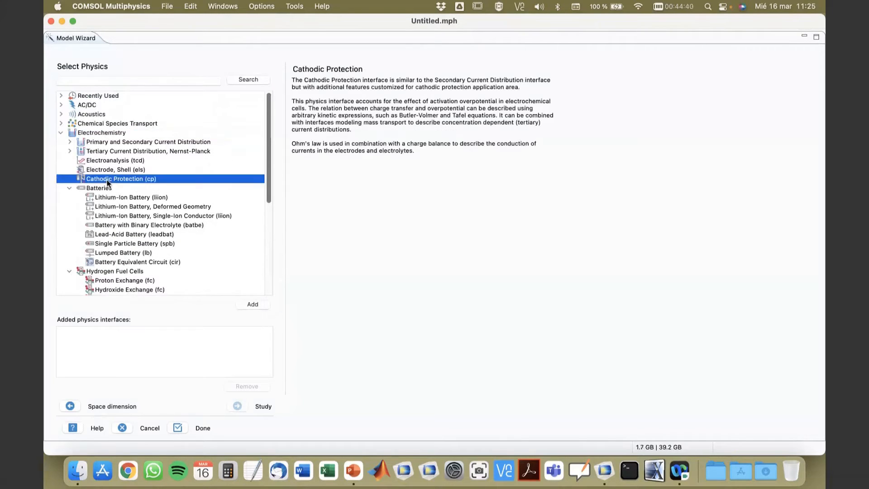
pyautogui.click(66, 188)
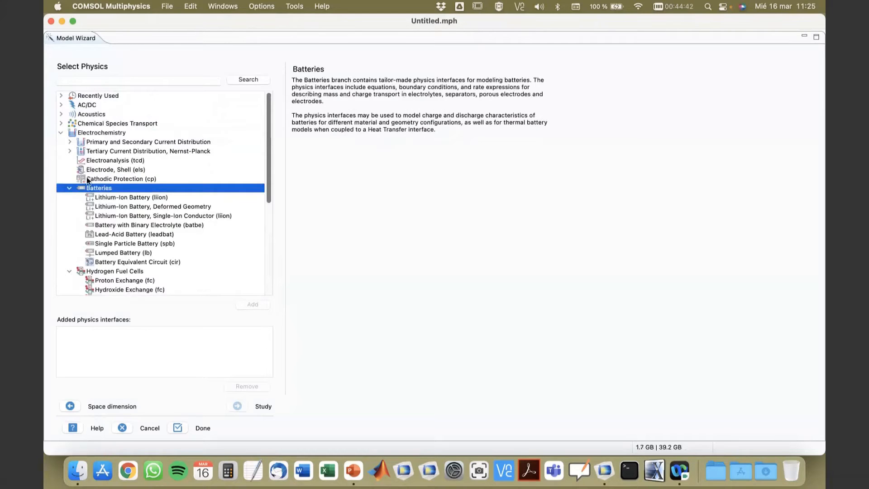
pyautogui.click(86, 179)
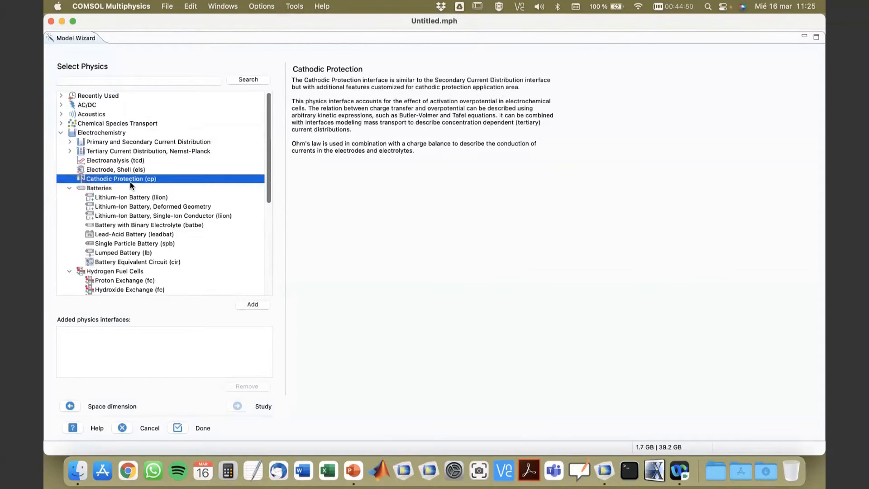
pyautogui.click(258, 306)
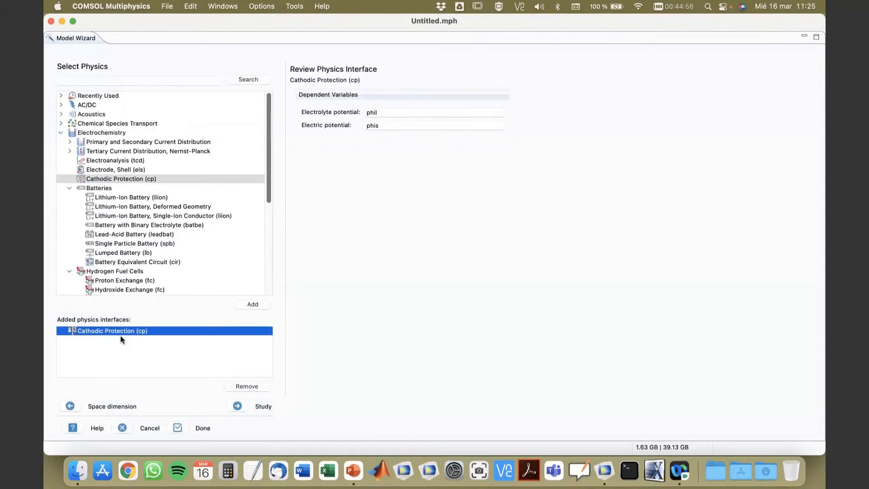
# Step: Choose a Stationary general study for the Cathodic Protection physics and complete the model wizard
pyautogui.click(239, 406)
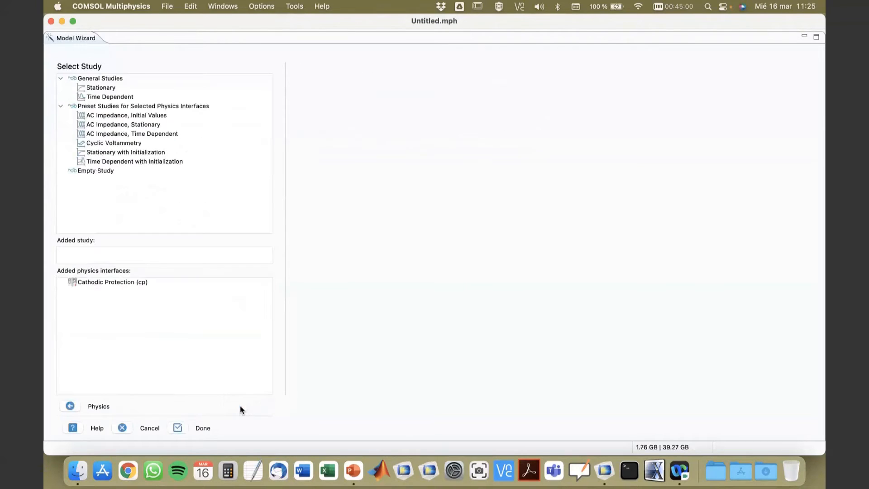
pyautogui.click(101, 89)
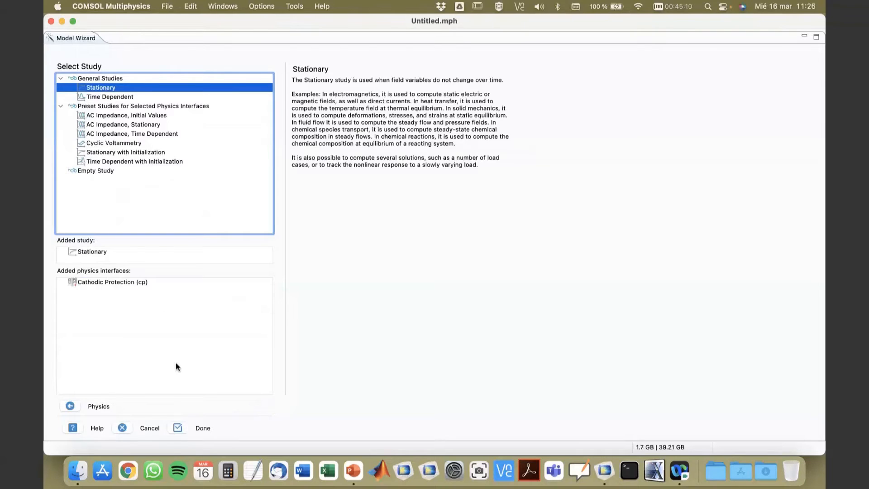
pyautogui.click(178, 428)
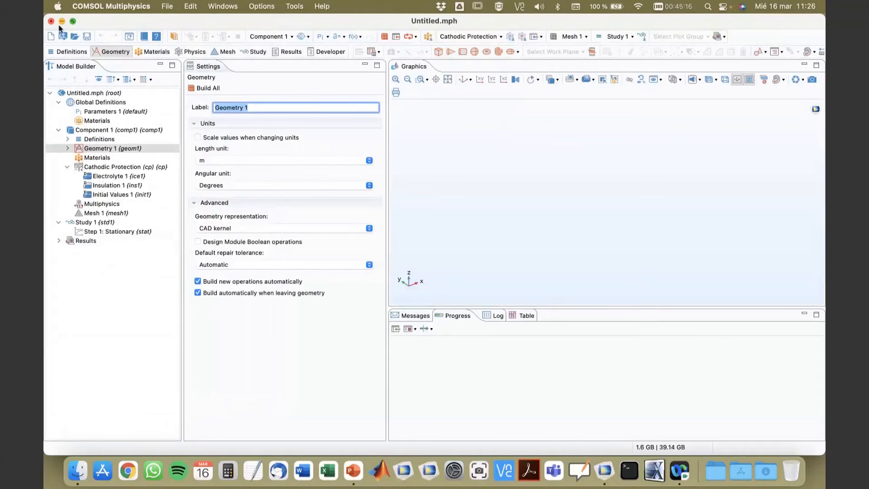
# Step: Widen the model tree and review the Cathodic Protection settings, its governing equations, and the Electrolyte 1 and Insulation 1 nodes
pyautogui.moveTo(182, 142); pyautogui.dragTo(222, 150)
pyautogui.click(113, 167)
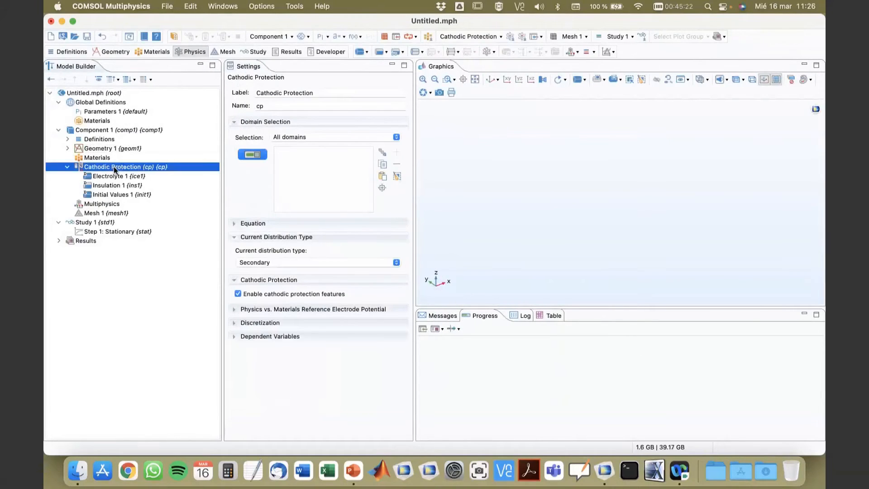
pyautogui.click(253, 223)
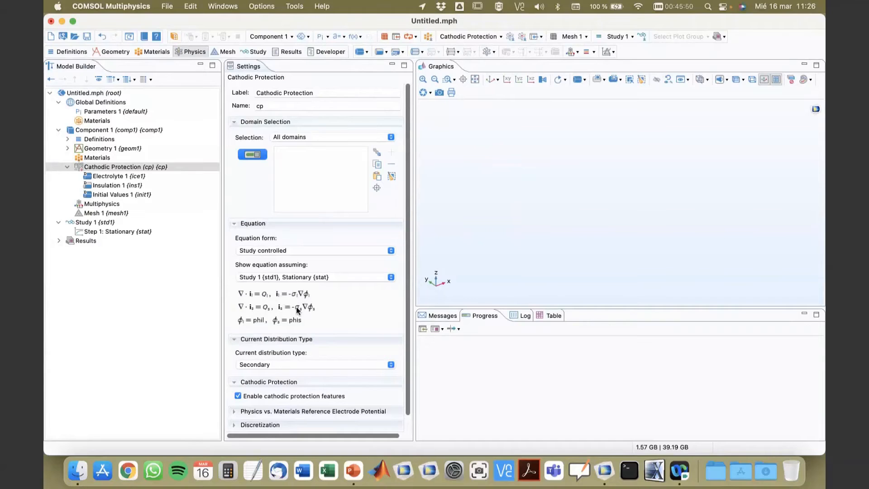
pyautogui.scroll(-1, 297, 309)
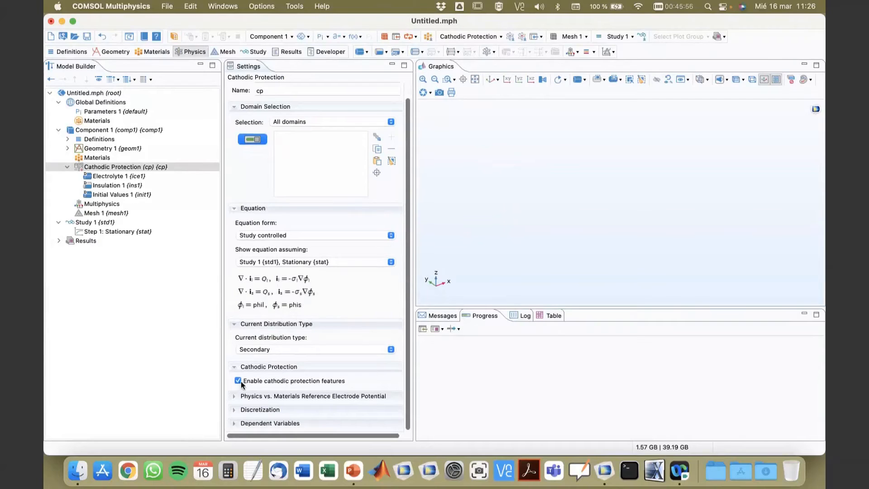
pyautogui.click(297, 384)
pyautogui.click(297, 384)
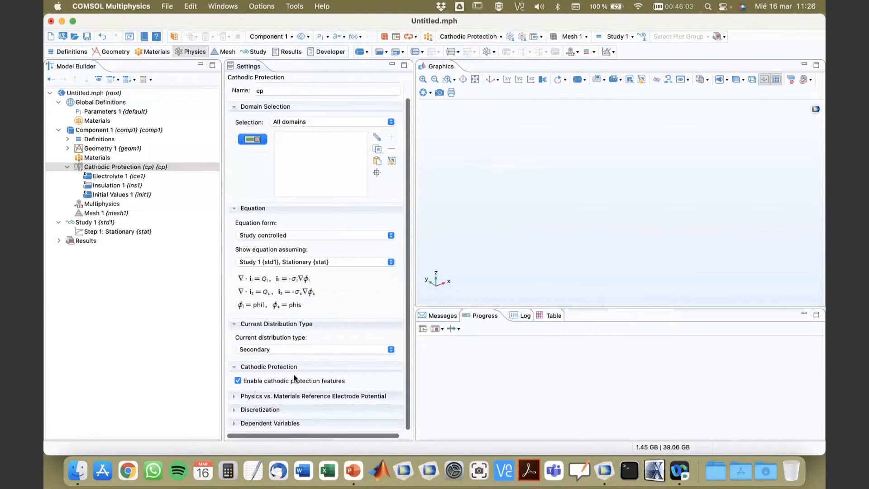
pyautogui.click(112, 176)
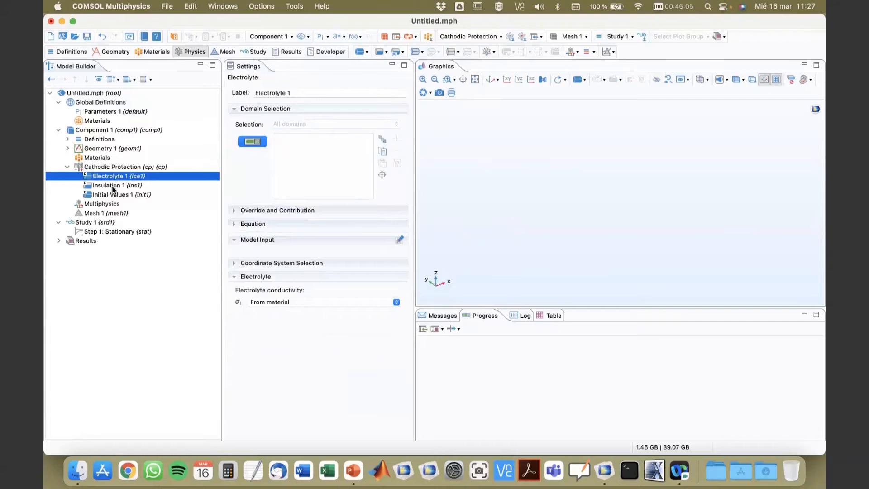
pyautogui.click(112, 186)
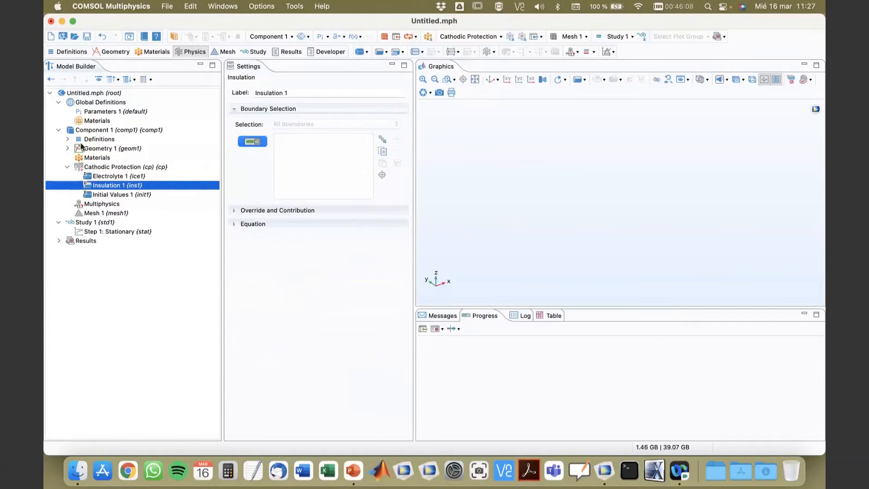
# Step: Add an Import feature to Geometry 1 of Component 1
pyautogui.click(67, 148)
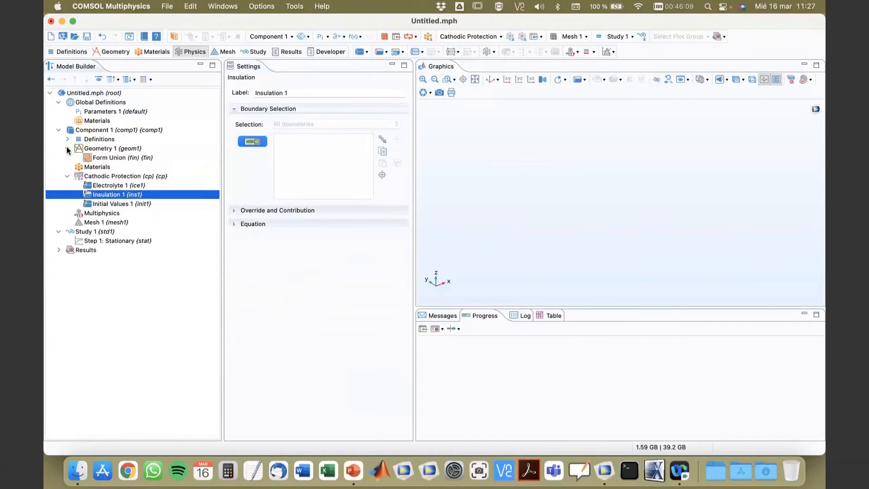
pyautogui.click(95, 150)
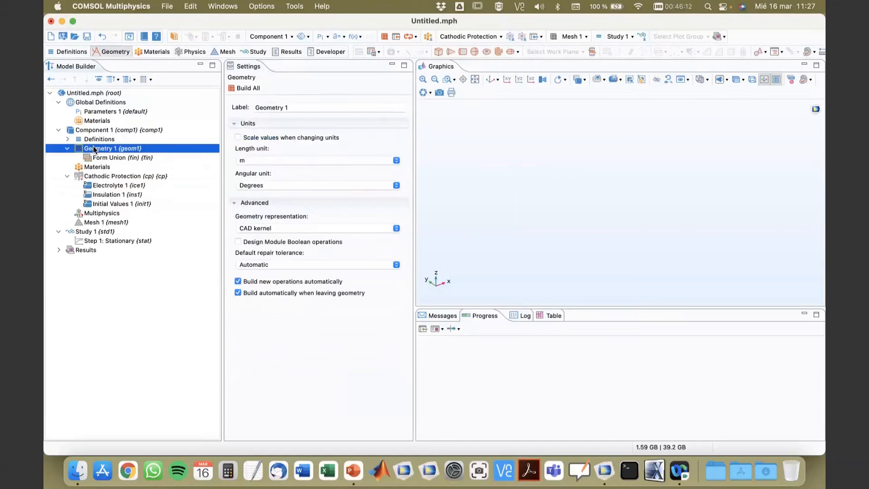
pyautogui.rightClick(95, 150)
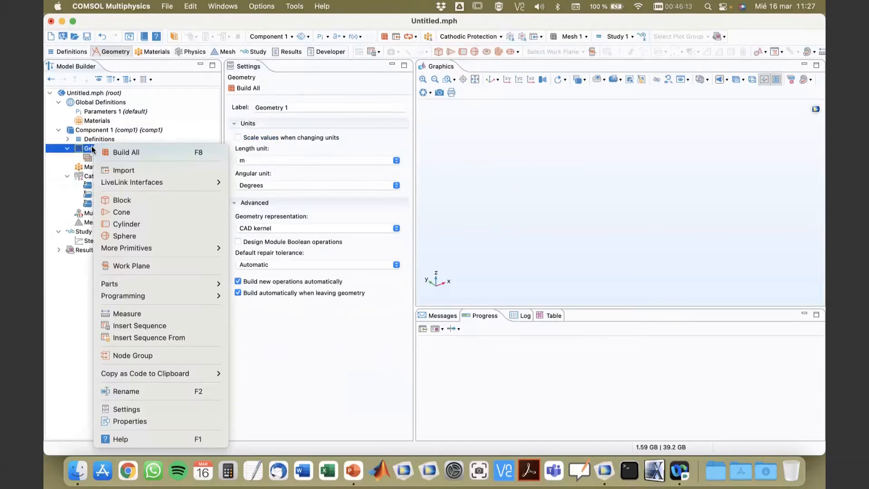
pyautogui.click(123, 171)
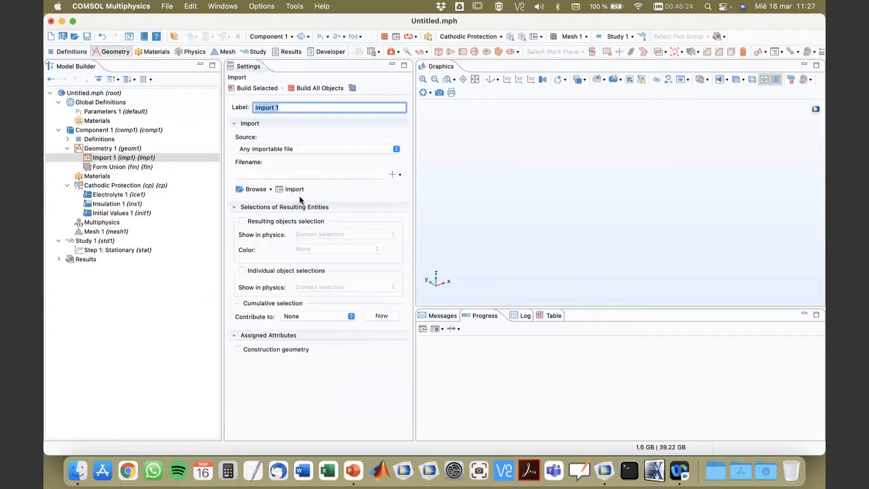
# Step: Load ship_hull_geometry.mphbin from the Día 3 course folder in Dropbox as the geometry import file
pyautogui.click(254, 190)
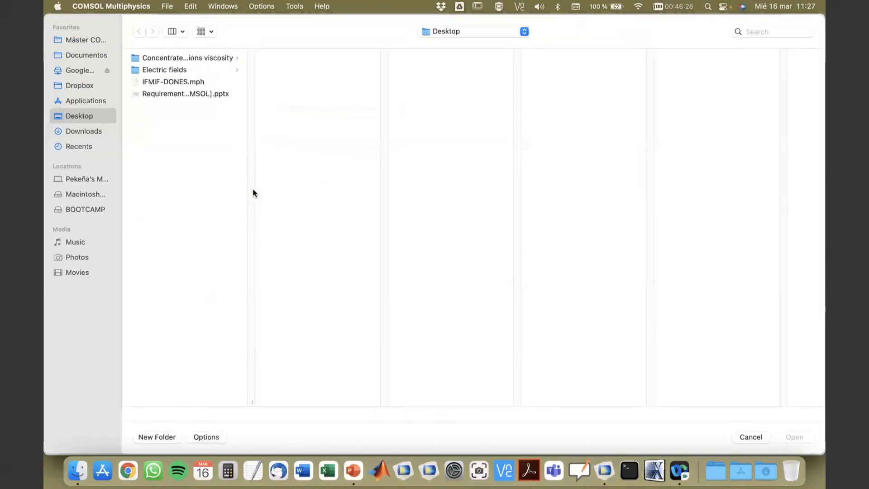
pyautogui.click(81, 85)
pyautogui.click(152, 67)
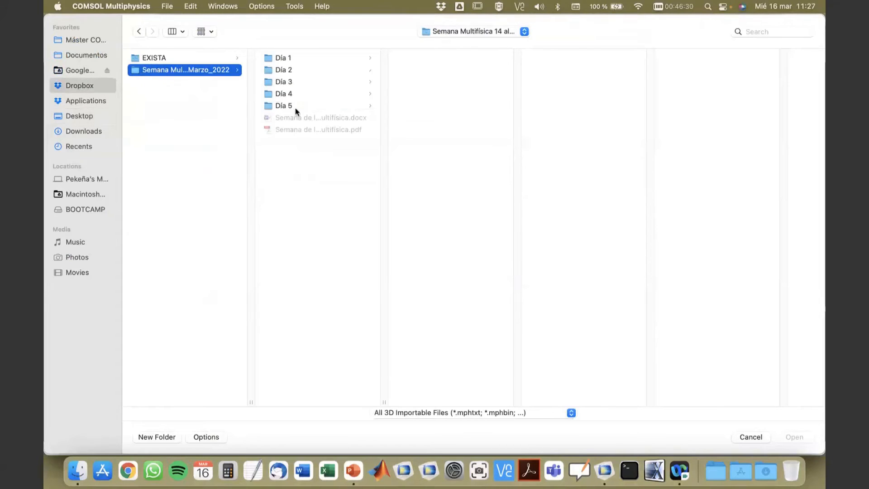
pyautogui.click(317, 83)
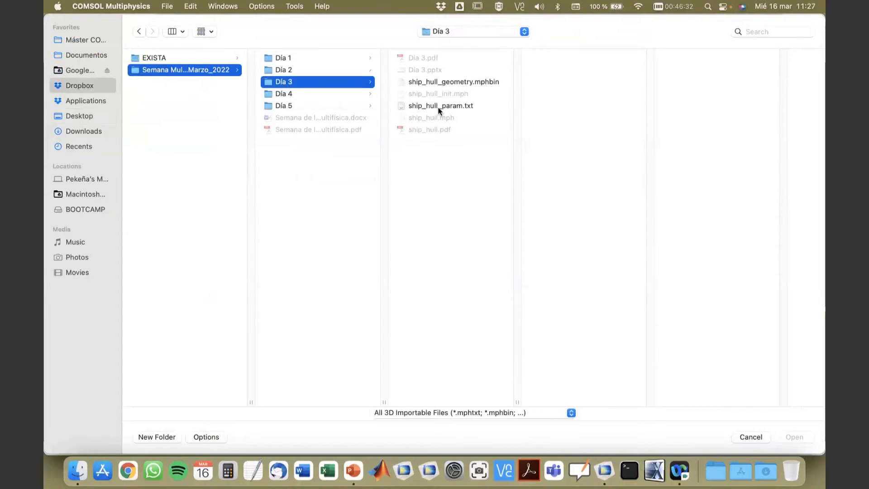
pyautogui.click(446, 82)
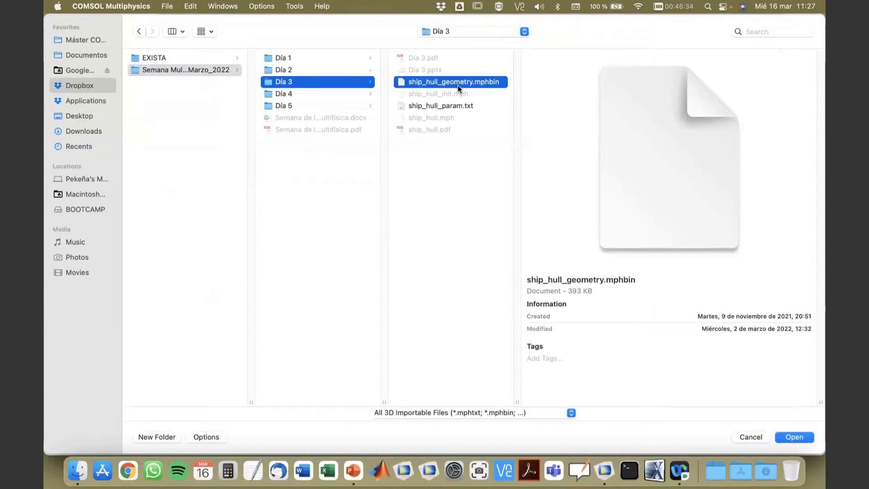
pyautogui.click(804, 437)
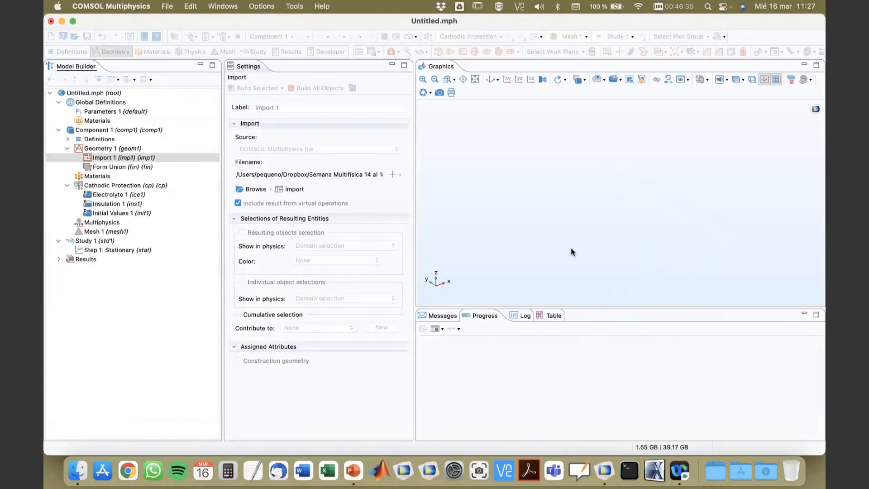
# Step: Import the selected ship hull geometry file into Geometry 1 and display it with wireframe rendering
pyautogui.click(292, 189)
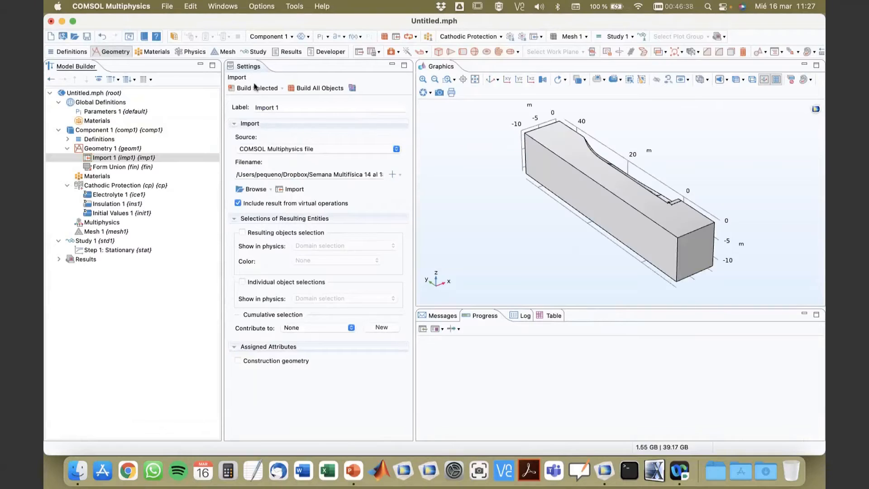
pyautogui.moveTo(549, 245); pyautogui.dragTo(561, 270)
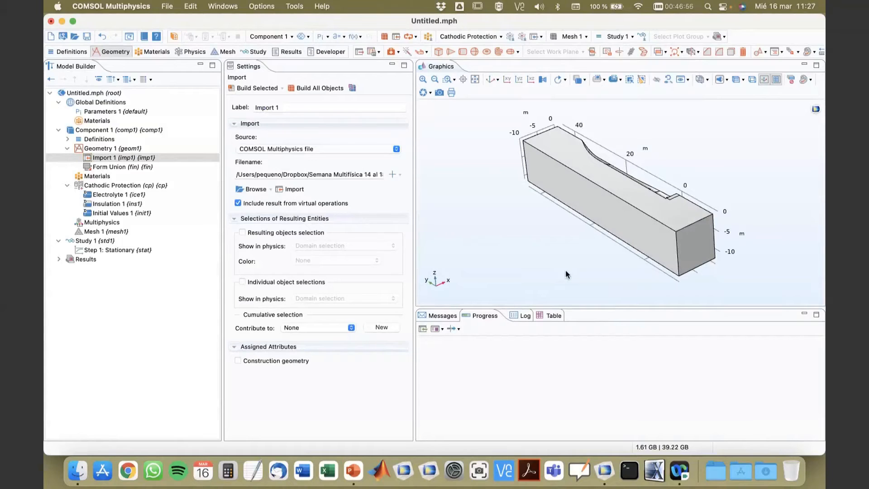
pyautogui.click(752, 79)
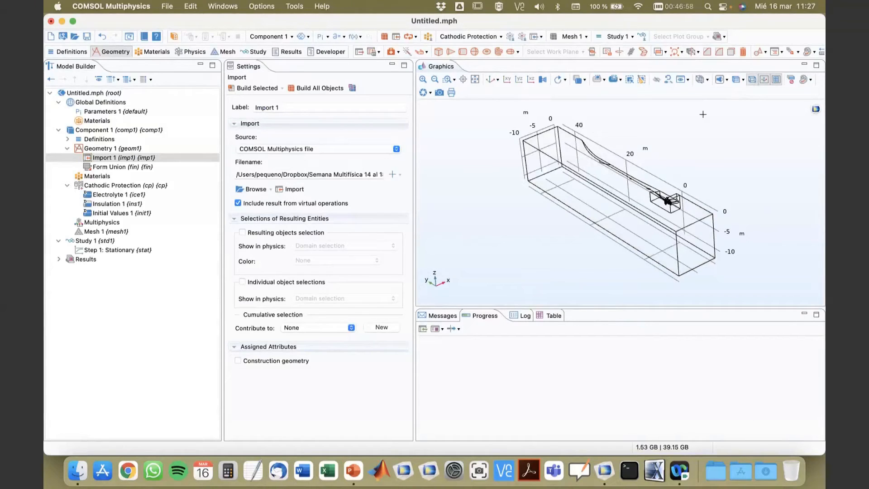
# Step: Examine the imported hull in wireframe, especially the propeller, shaft and rudder inside the small box at the stern
pyautogui.moveTo(704, 116); pyautogui.dragTo(705, 103)
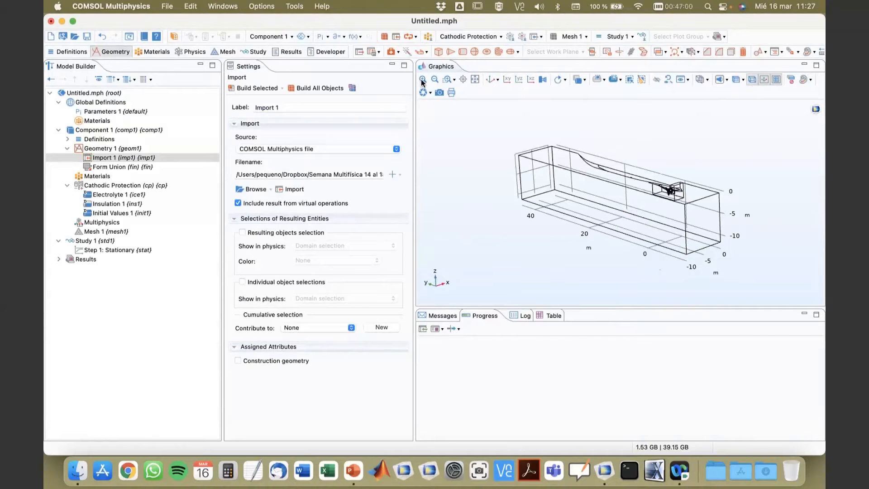
pyautogui.scroll(5, 629, 198)
pyautogui.moveTo(629, 198); pyautogui.dragTo(633, 219)
pyautogui.moveTo(601, 248); pyautogui.dragTo(588, 145)
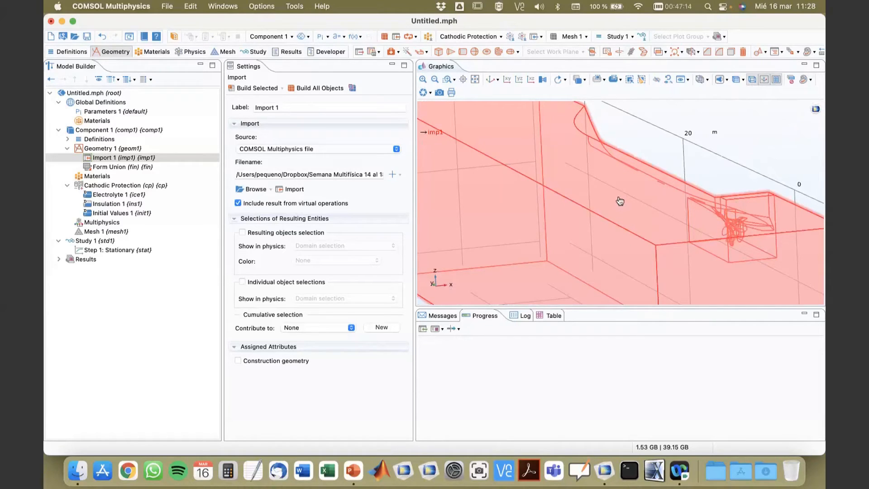
pyautogui.moveTo(620, 201); pyautogui.dragTo(567, 198)
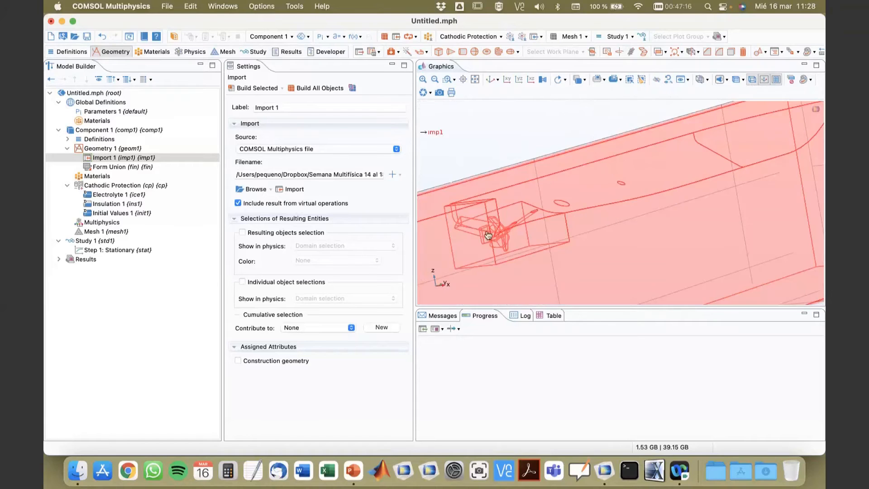
pyautogui.moveTo(535, 234); pyautogui.dragTo(539, 195)
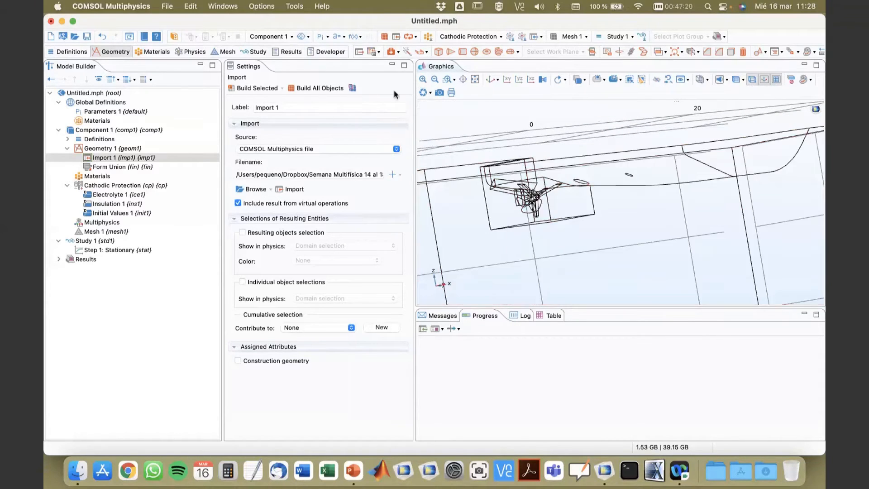
pyautogui.click(423, 79)
pyautogui.moveTo(626, 168); pyautogui.dragTo(746, 181, button='right')
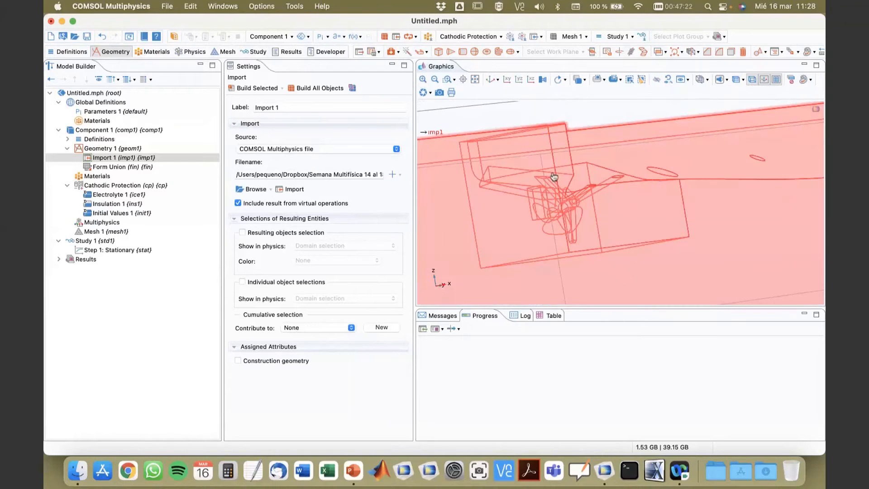
pyautogui.click(421, 81)
pyautogui.moveTo(543, 176); pyautogui.dragTo(626, 151, button='right')
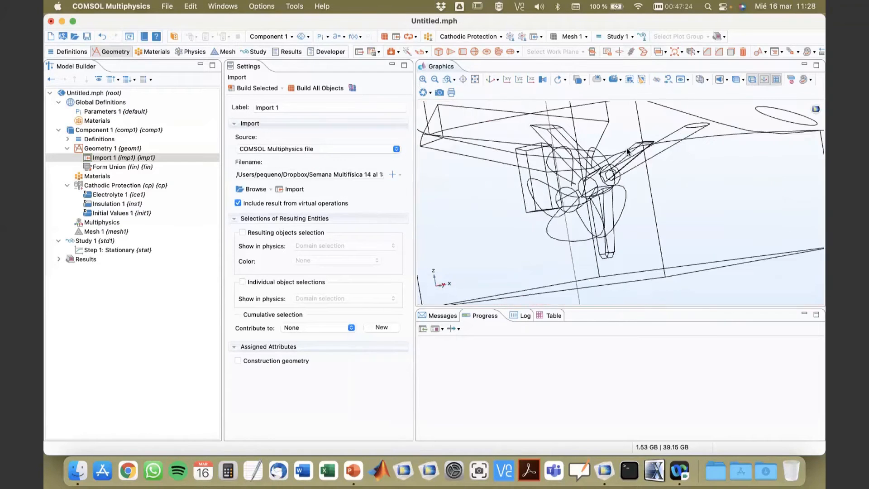
pyautogui.moveTo(622, 230); pyautogui.dragTo(542, 157)
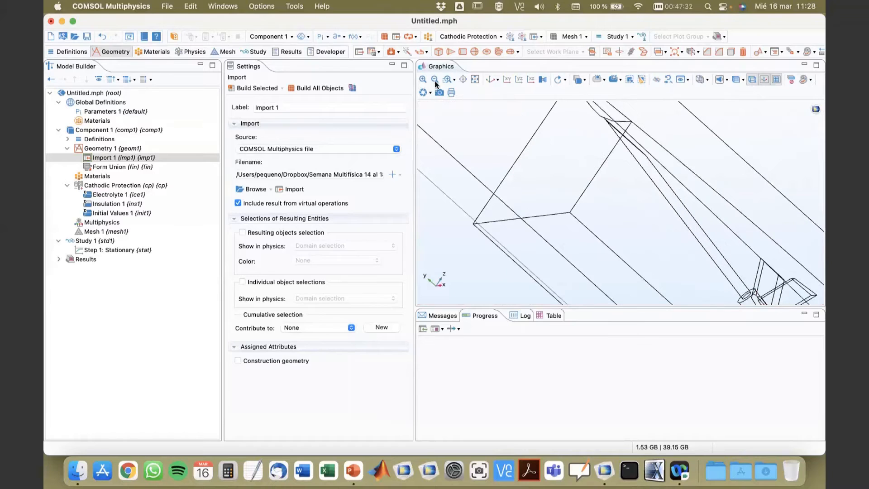
# Step: Enlarge the graphics area and add a Mesh Control Faces virtual operation to Geometry 1
pyautogui.moveTo(463, 308); pyautogui.dragTo(464, 365)
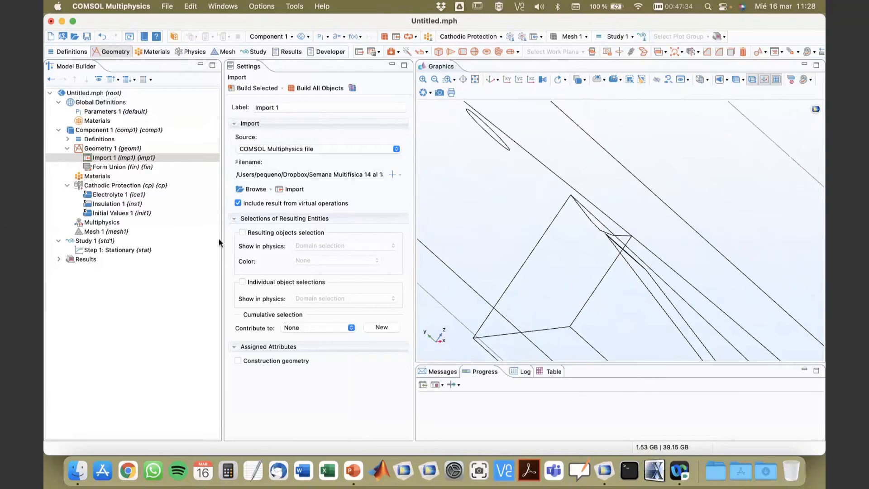
pyautogui.moveTo(205, 216); pyautogui.dragTo(200, 216)
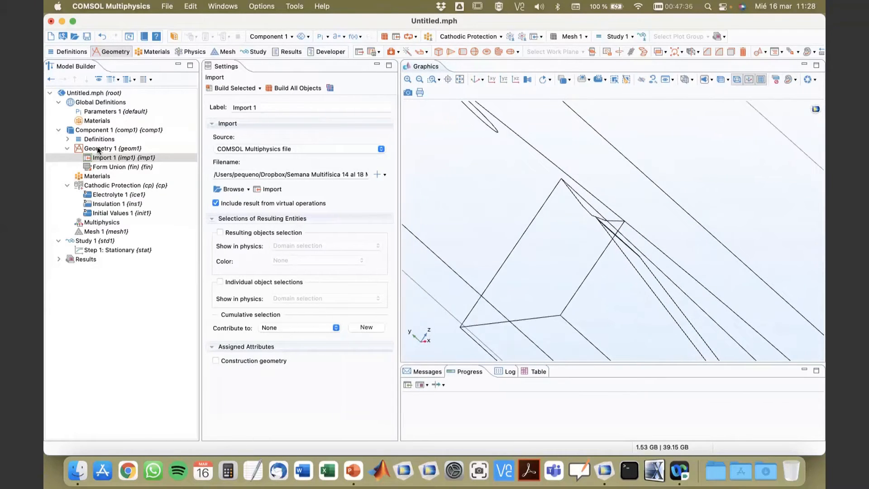
pyautogui.click(99, 150)
pyautogui.rightClick(98, 149)
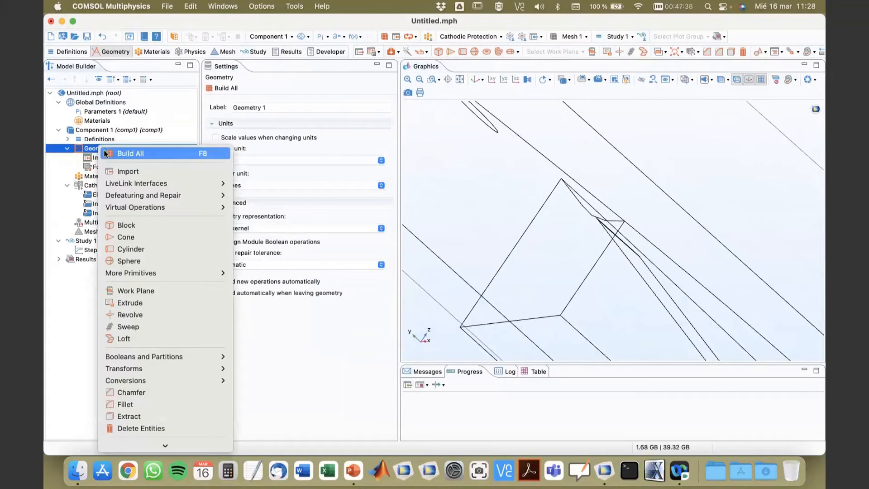
pyautogui.moveTo(143, 214)
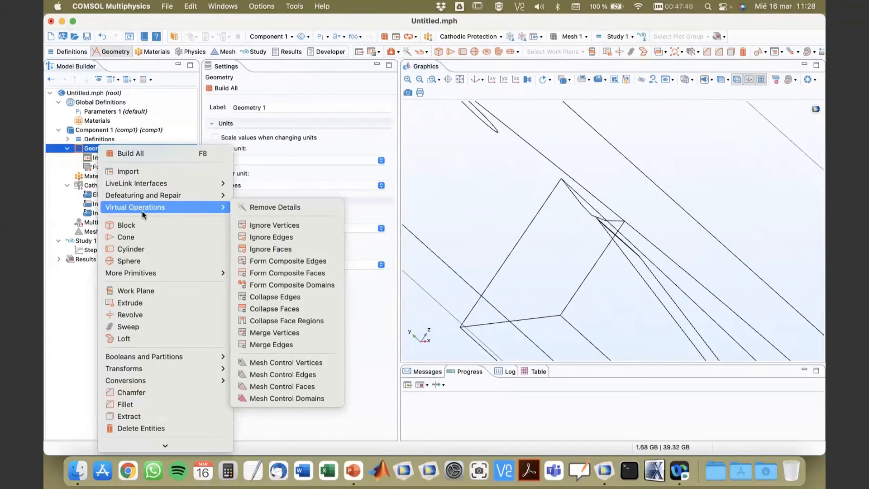
pyautogui.click(292, 387)
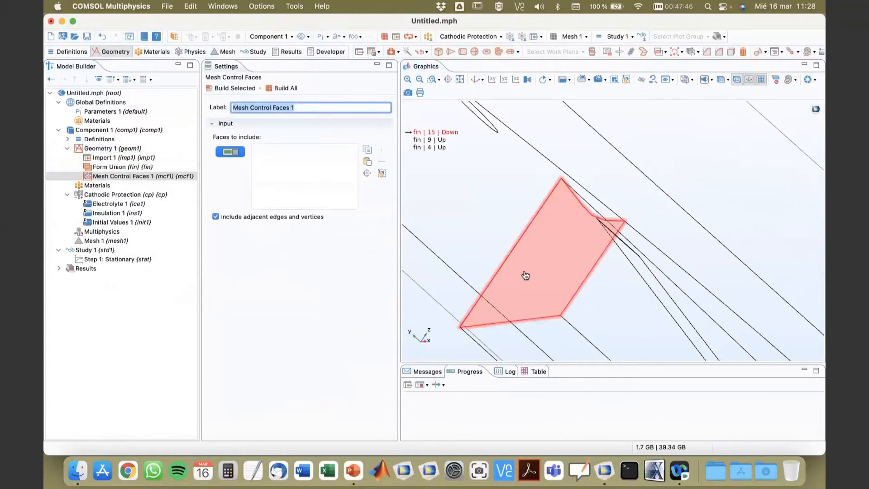
# Step: Add faces 9, 10, 11 and 15 of the box around the propeller to Mesh Control Faces 1
pyautogui.click(526, 275)
pyautogui.scroll(3, 574, 218)
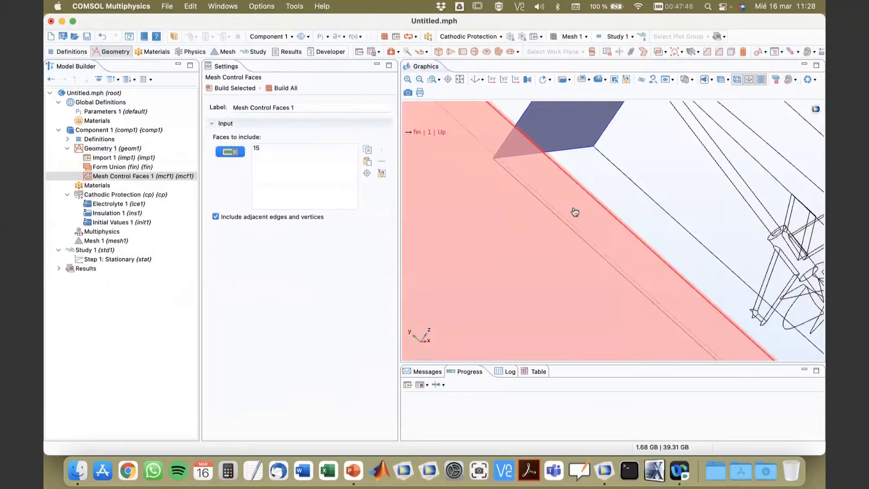
pyautogui.click(574, 212)
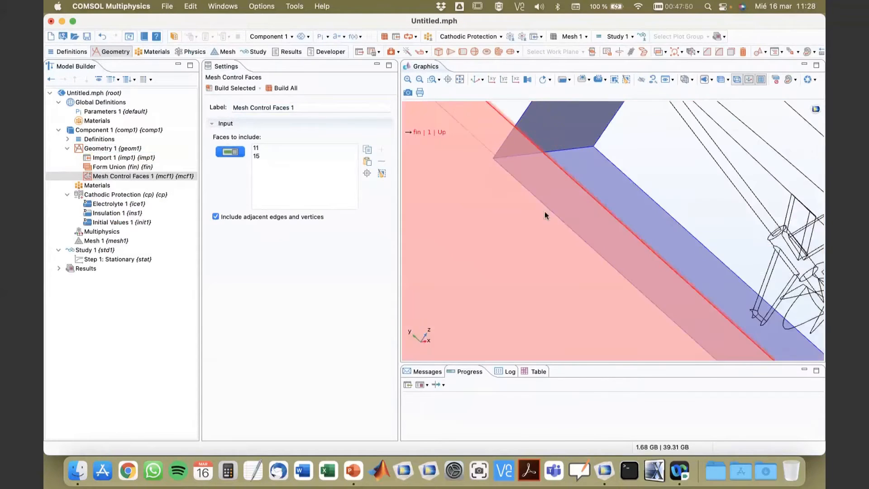
pyautogui.moveTo(544, 211); pyautogui.dragTo(498, 214)
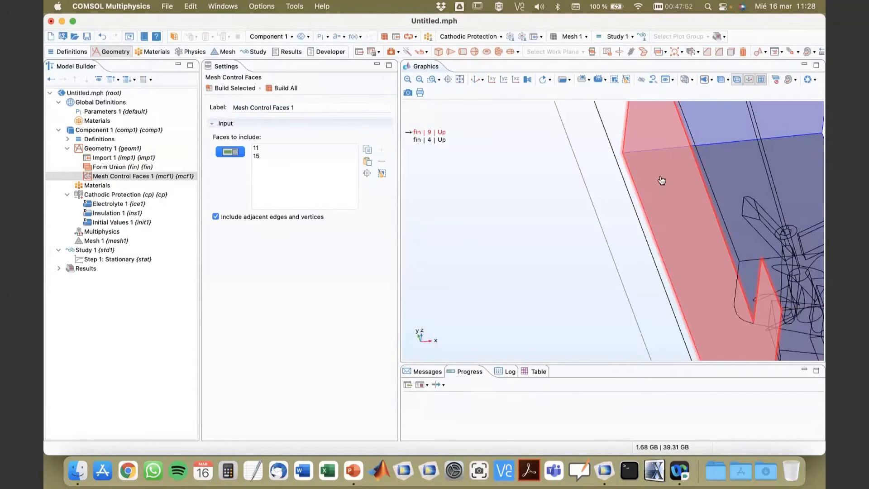
pyautogui.click(660, 178)
pyautogui.moveTo(660, 179); pyautogui.dragTo(566, 213)
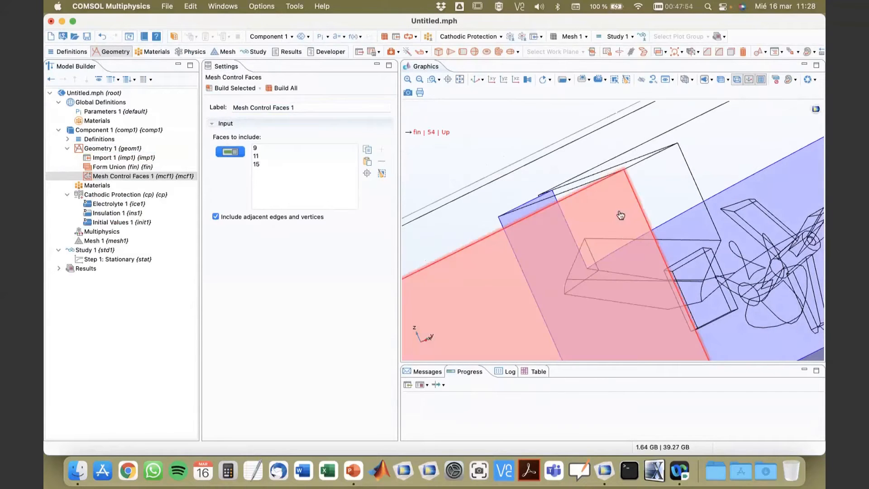
pyautogui.click(613, 239)
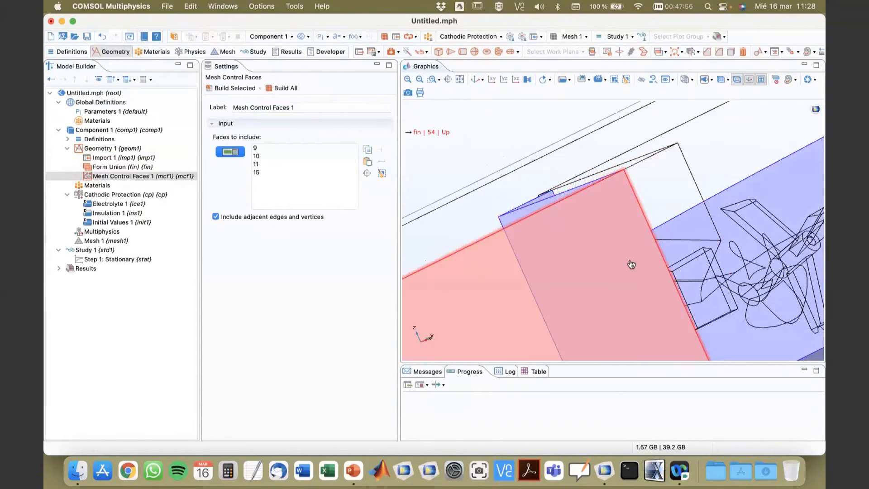
# Step: Add face 12 by number to the Mesh Control Faces 1 selection and build the feature
pyautogui.moveTo(638, 295); pyautogui.dragTo(578, 292)
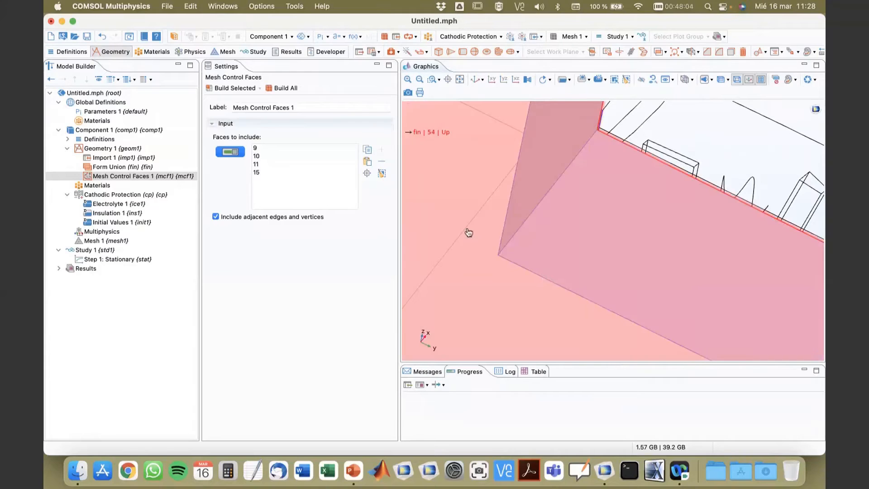
pyautogui.click(367, 161)
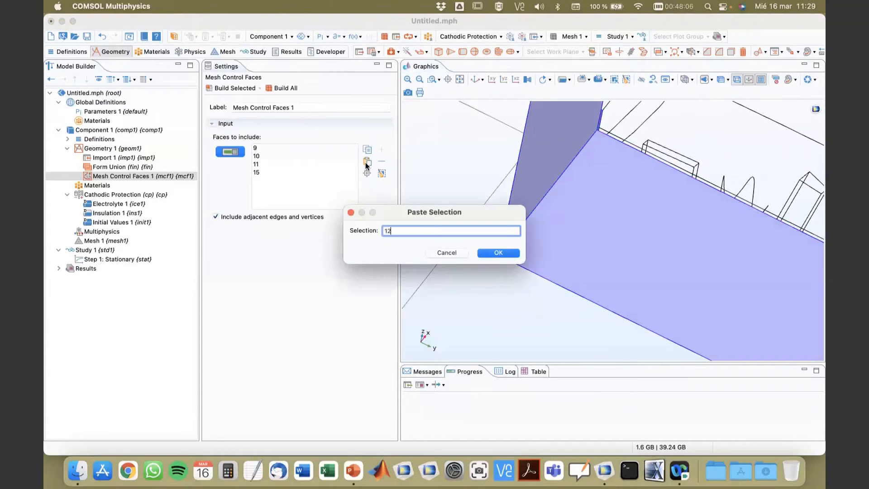
pyautogui.press('Return')
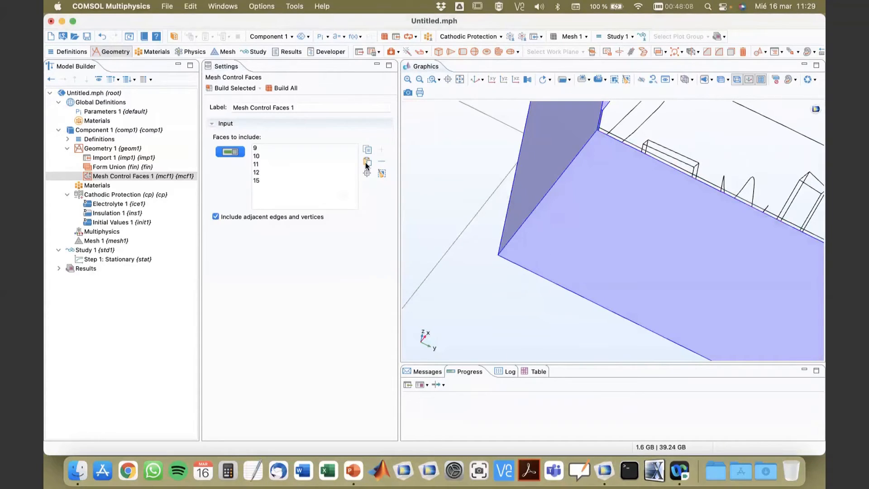
pyautogui.moveTo(510, 231); pyautogui.dragTo(394, 265)
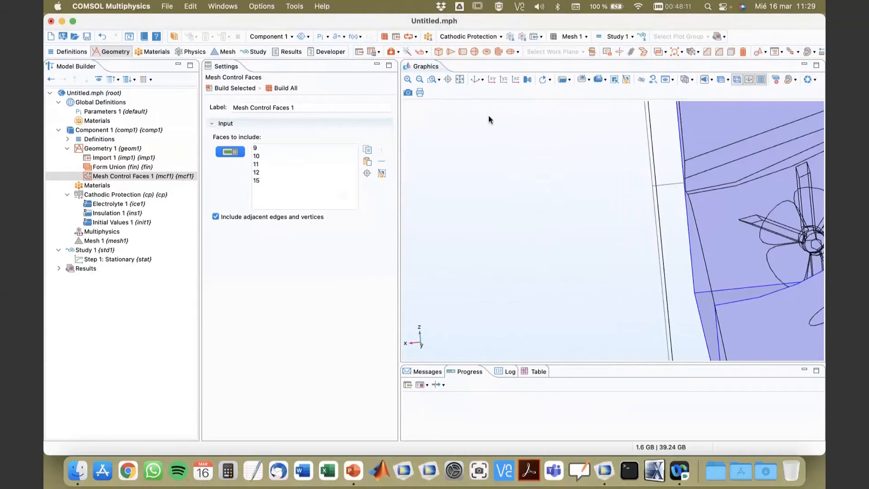
pyautogui.click(419, 80)
pyautogui.click(475, 79)
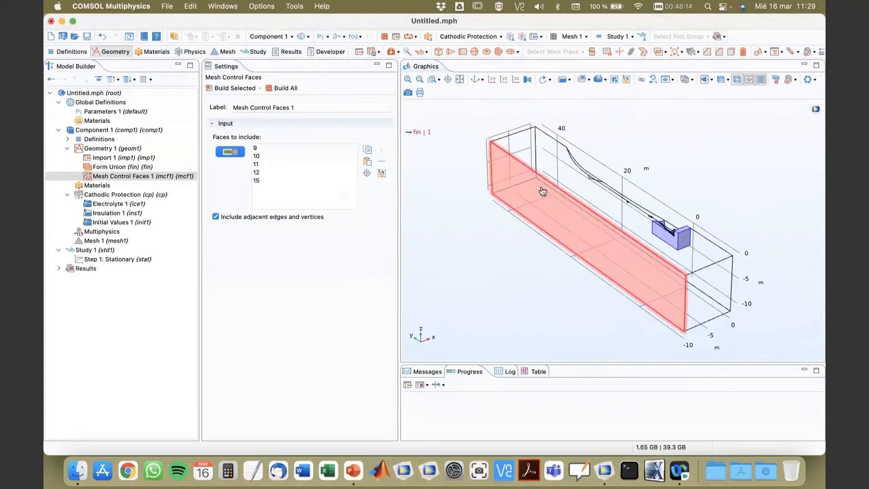
pyautogui.moveTo(542, 191); pyautogui.dragTo(532, 241)
pyautogui.click(242, 90)
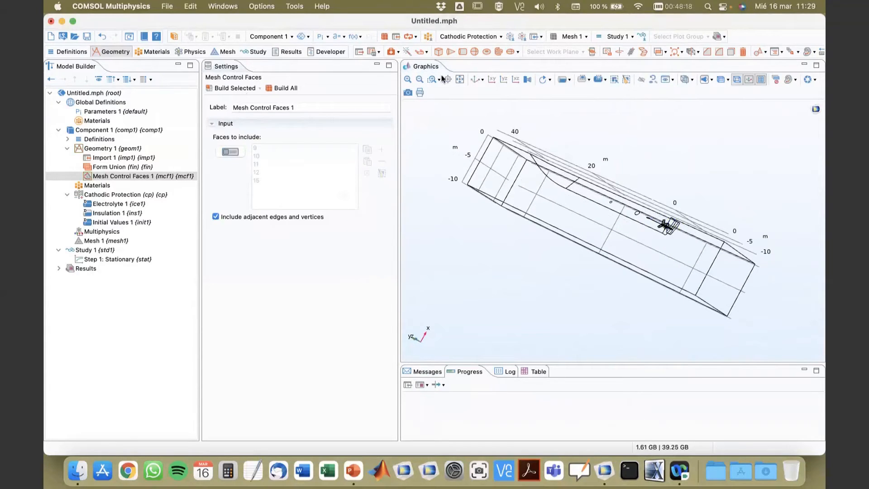
# Step: Examine the built geometry around the hull's circular faces, propeller and rudder with the enclosing box faces hidden
pyautogui.click(408, 80)
pyautogui.moveTo(634, 265); pyautogui.dragTo(650, 190)
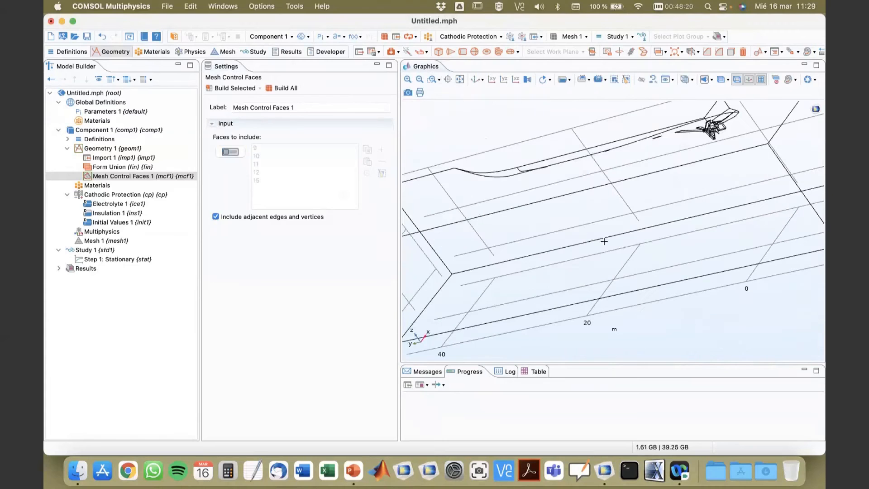
pyautogui.moveTo(652, 188); pyautogui.dragTo(628, 287, button='right')
pyautogui.moveTo(629, 286); pyautogui.dragTo(631, 252)
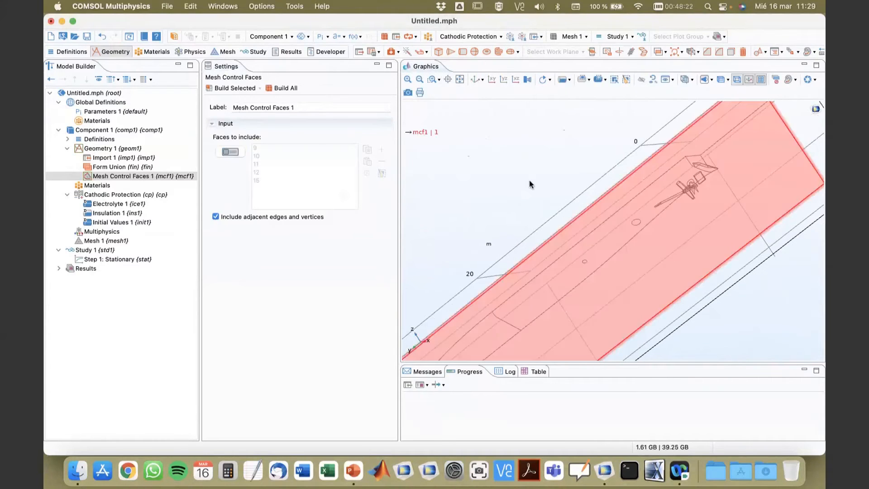
pyautogui.click(407, 81)
pyautogui.click(406, 81)
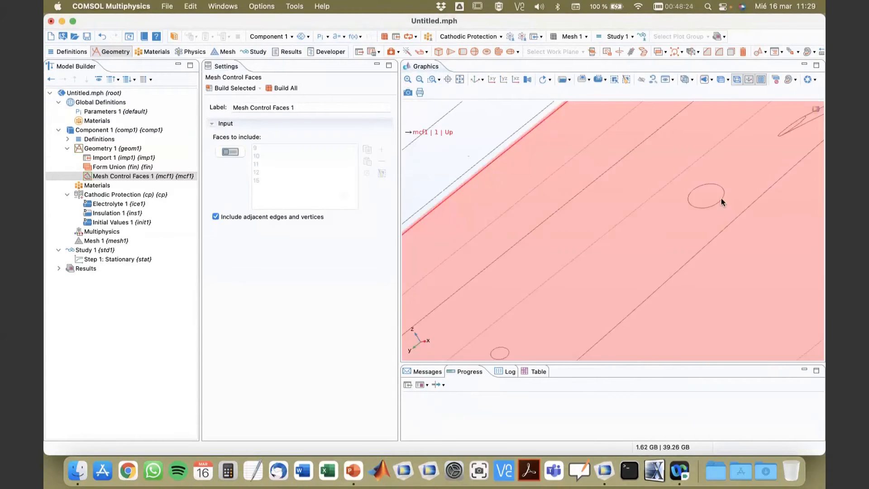
pyautogui.moveTo(720, 198); pyautogui.dragTo(449, 367, button='right')
pyautogui.moveTo(552, 272); pyautogui.dragTo(555, 297)
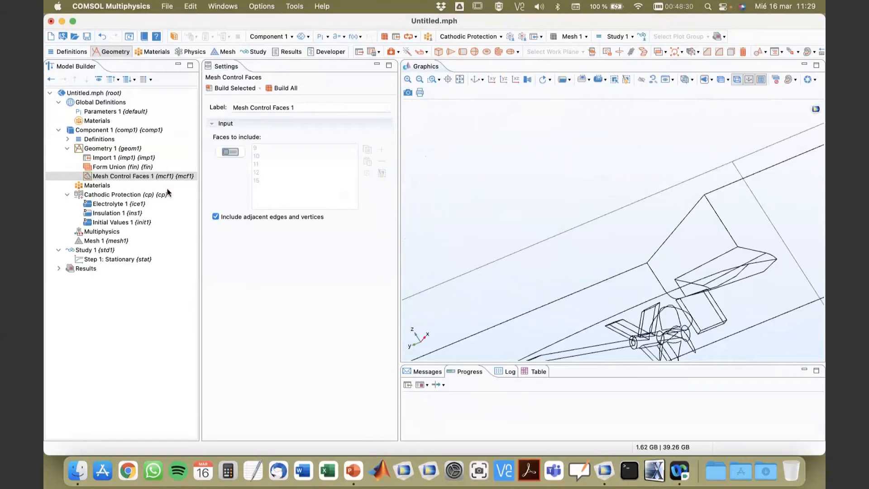
pyautogui.moveTo(527, 234); pyautogui.dragTo(545, 129, button='right')
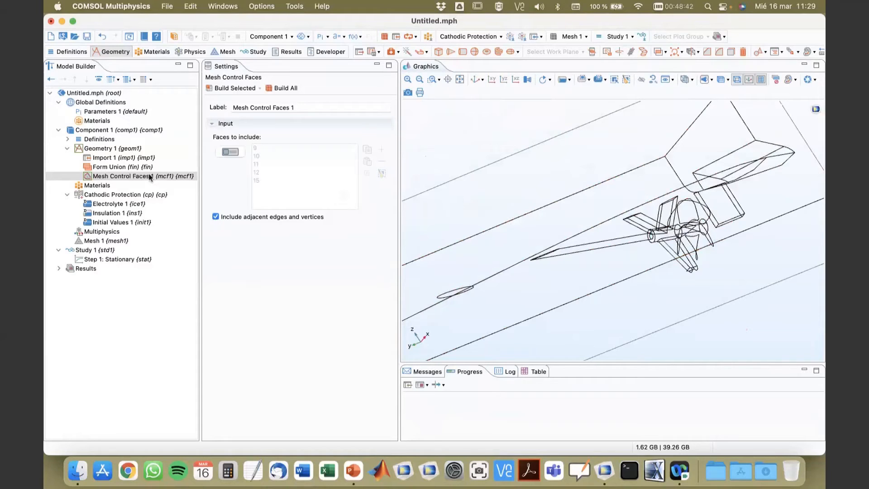
# Step: Load the parameters from ship_hull_param.txt into Parameters 1
pyautogui.click(68, 148)
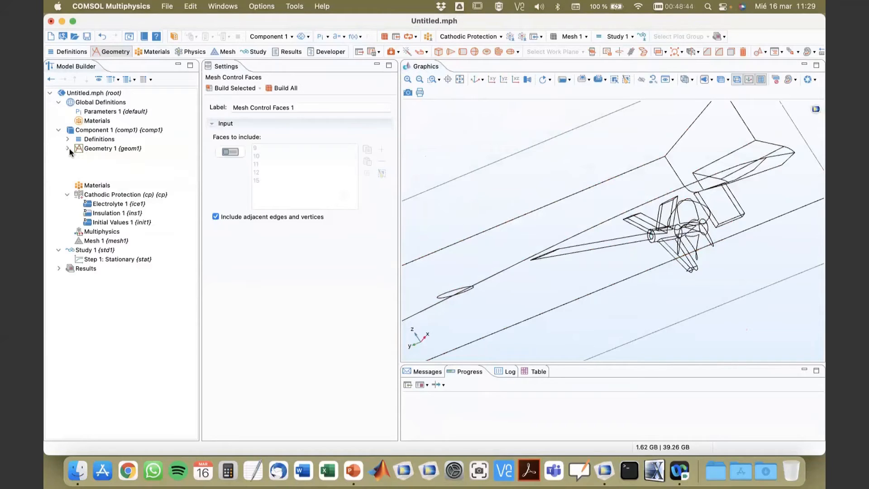
pyautogui.click(95, 112)
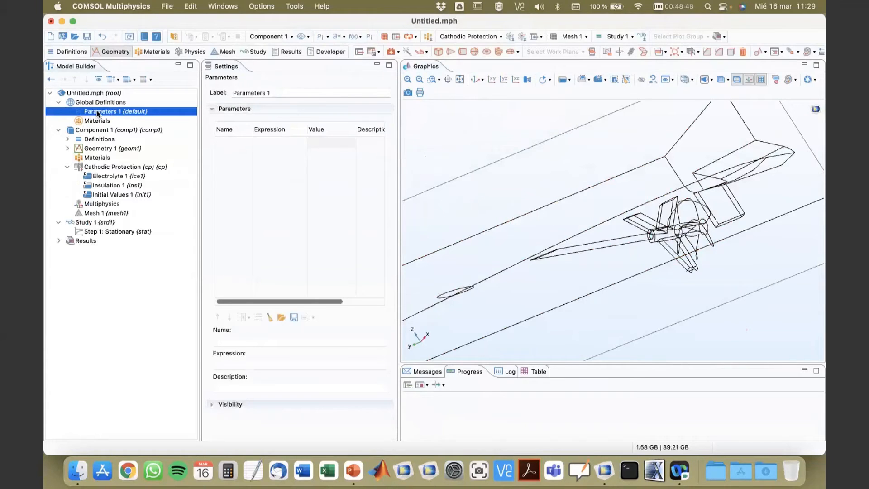
pyautogui.click(280, 318)
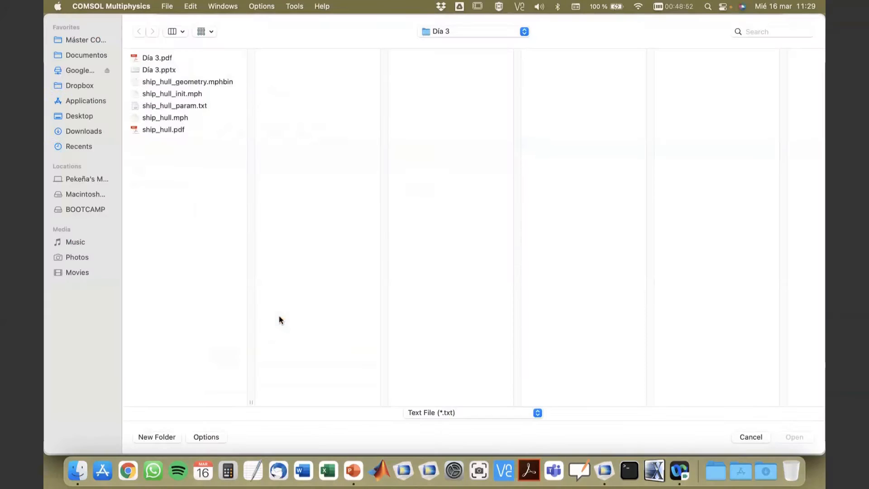
pyautogui.click(159, 110)
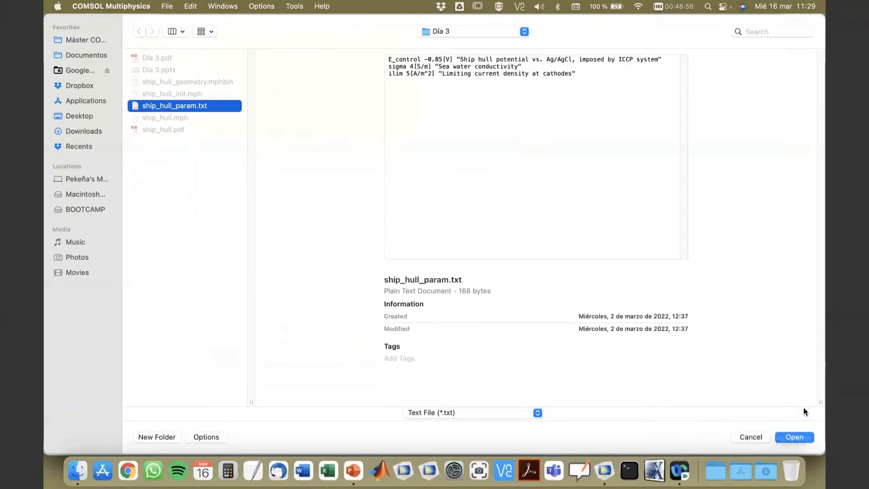
pyautogui.click(794, 436)
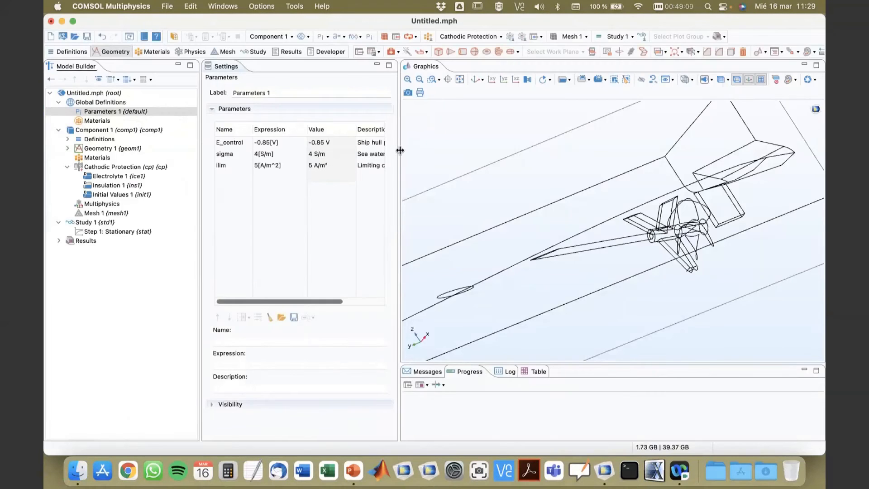
# Step: Widen the parameters table and review the expressions and descriptions of E_control, sigma and ilim
pyautogui.moveTo(400, 151); pyautogui.dragTo(522, 165)
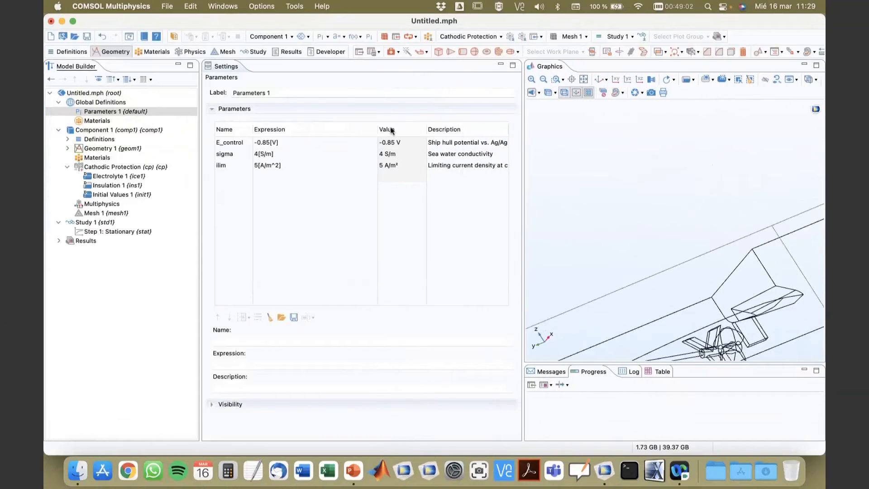
pyautogui.moveTo(378, 128); pyautogui.dragTo(312, 130)
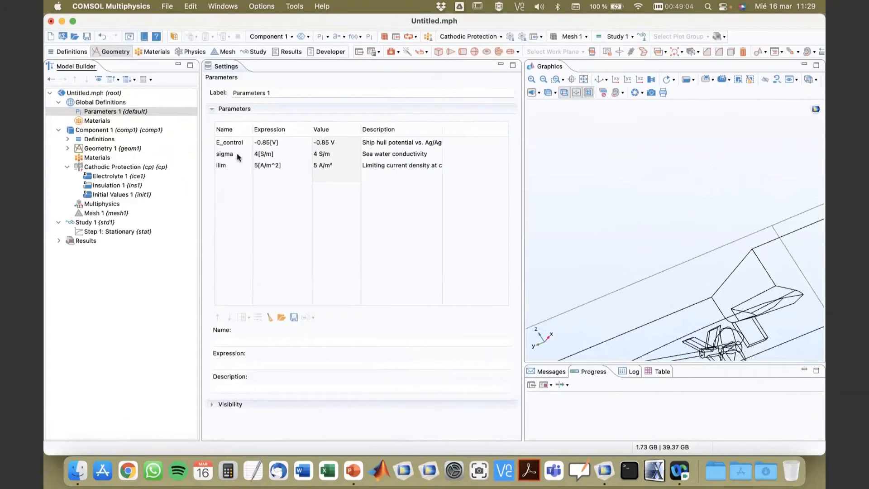
pyautogui.click(220, 155)
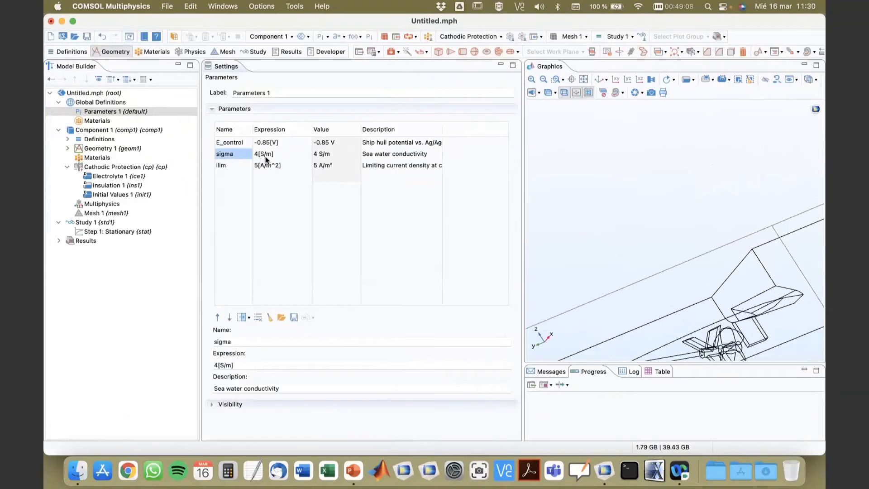
pyautogui.click(243, 166)
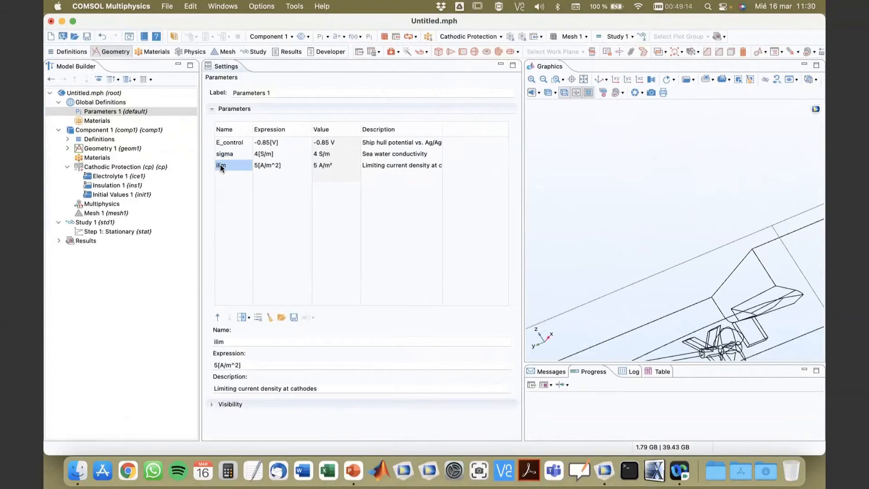
pyautogui.click(228, 142)
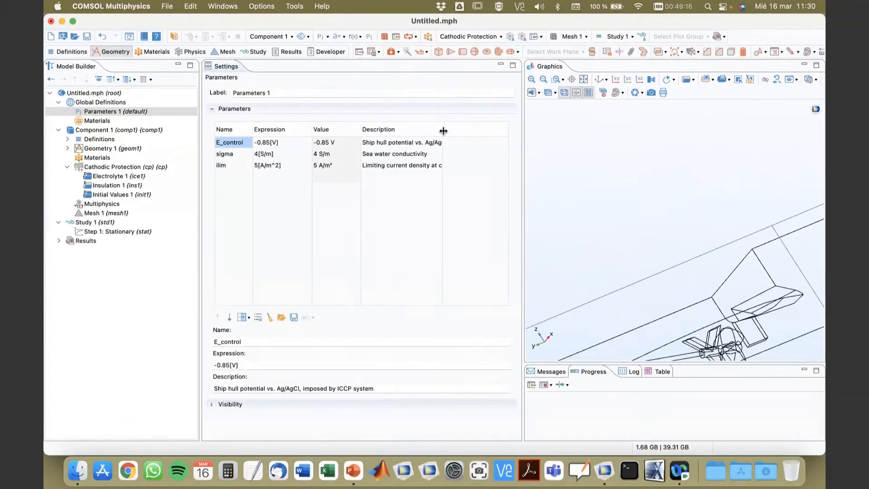
pyautogui.moveTo(442, 133); pyautogui.dragTo(488, 136)
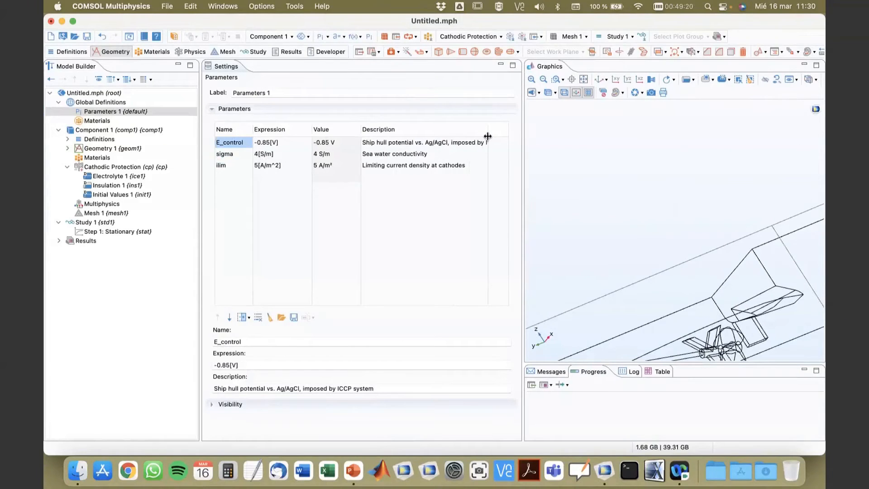
pyautogui.moveTo(487, 136)
pyautogui.mouseDown()
pyautogui.moveTo(516, 136)
pyautogui.moveTo(492, 137)
pyautogui.mouseUp()
pyautogui.click(67, 140)
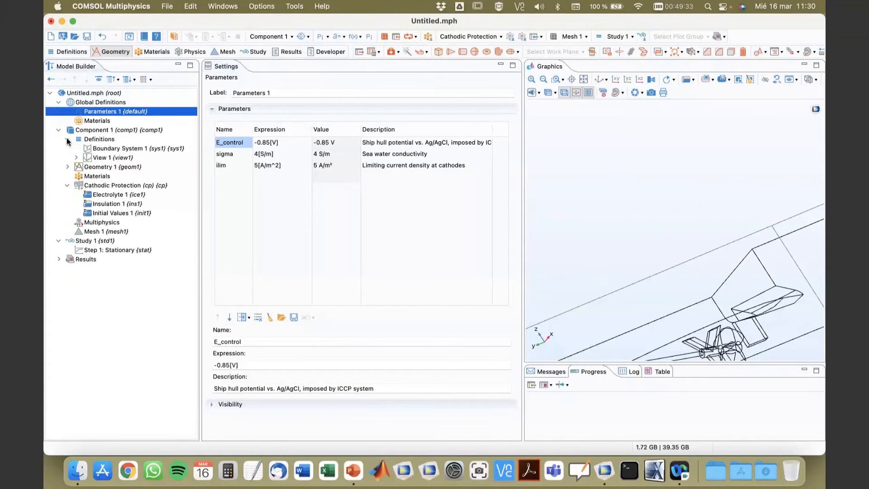
pyautogui.click(100, 140)
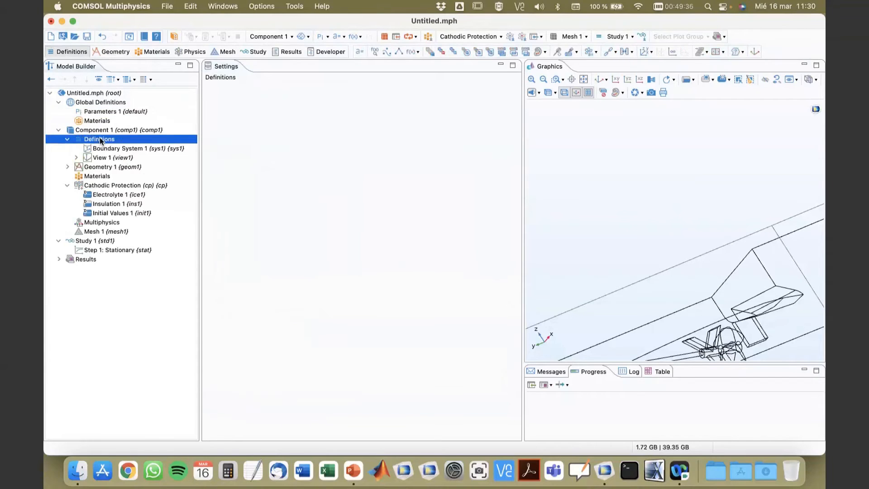
pyautogui.rightClick(101, 140)
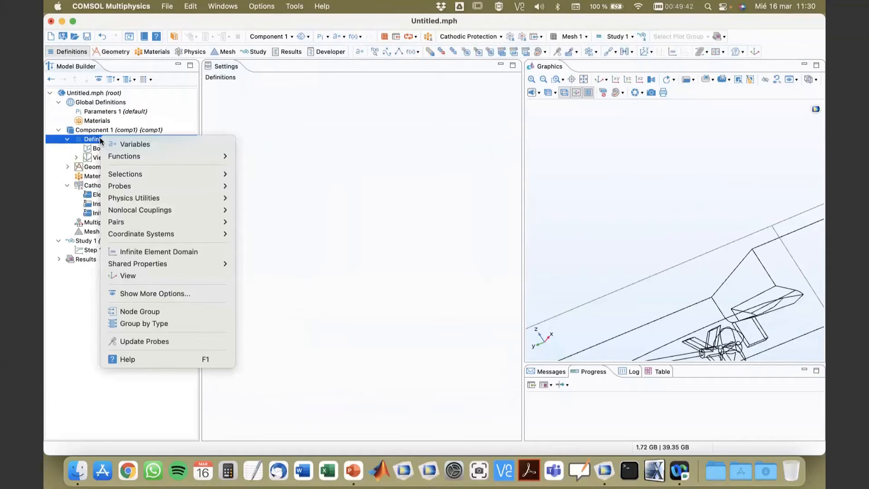
pyautogui.click(91, 140)
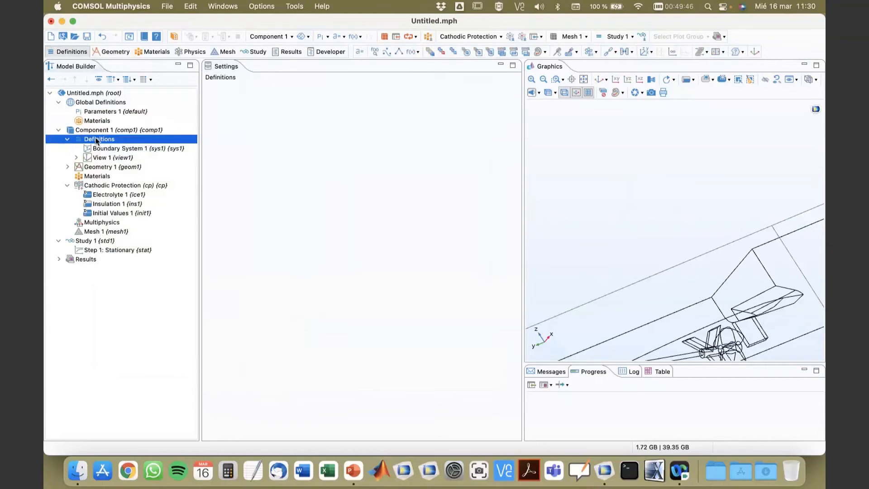
pyautogui.rightClick(95, 141)
pyautogui.moveTo(136, 177)
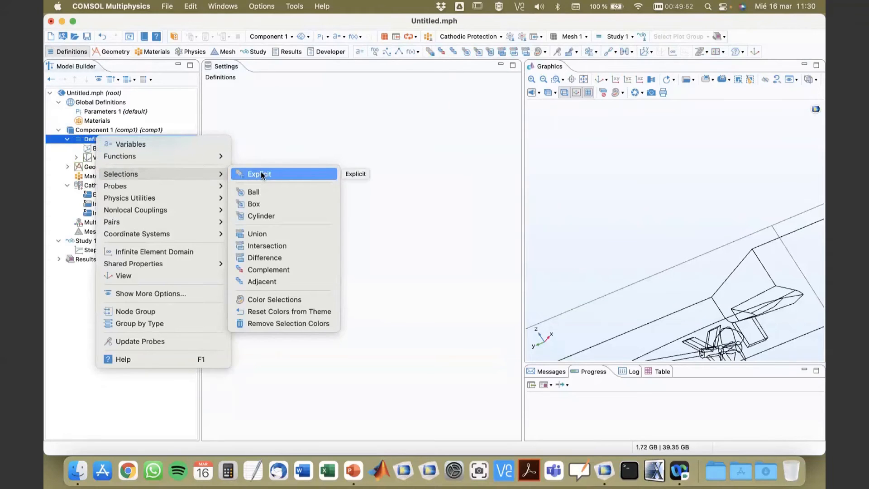
pyautogui.click(87, 142)
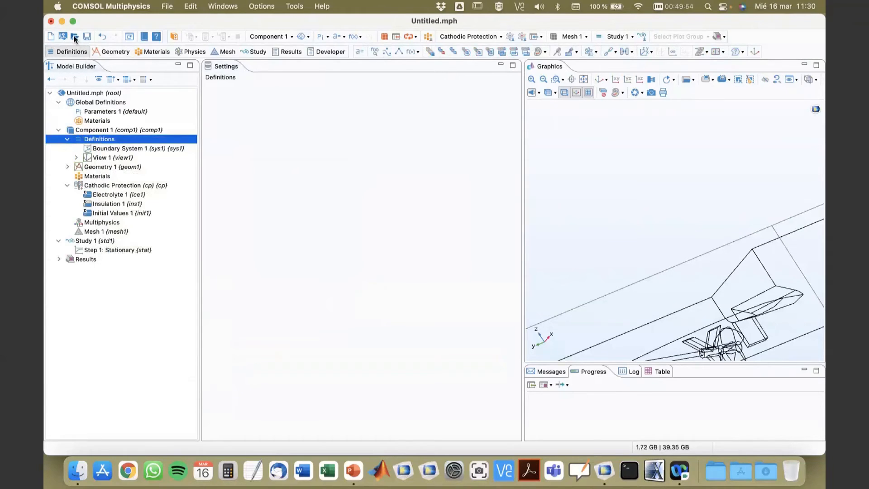
# Step: Open the prepared model ship_hull_init.mph, discarding the changes to the untitled model
pyautogui.press('super+o')
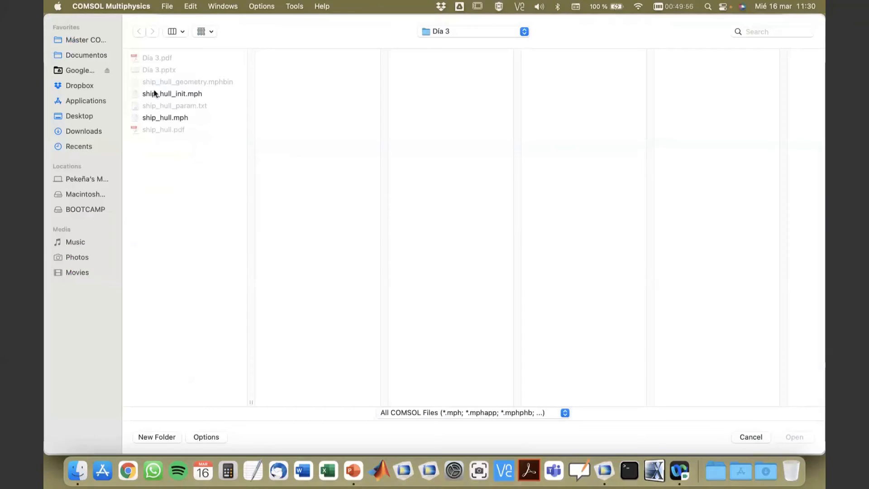
pyautogui.click(170, 93)
pyautogui.click(782, 435)
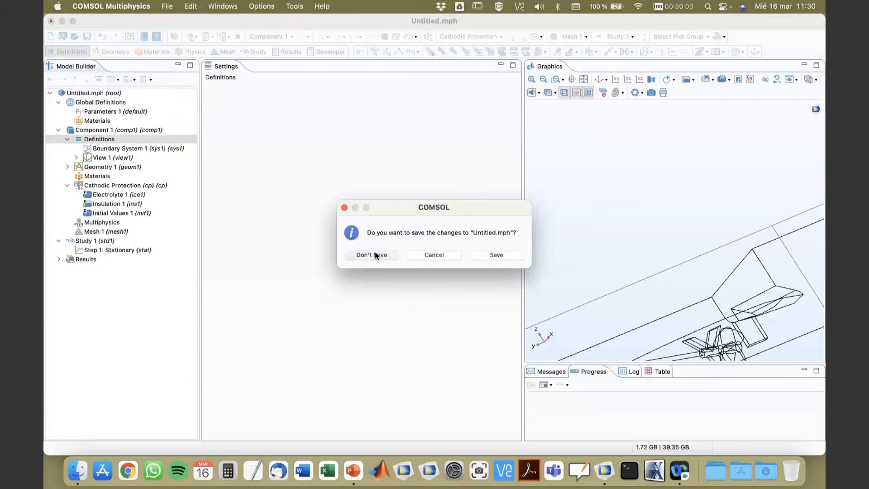
pyautogui.click(375, 254)
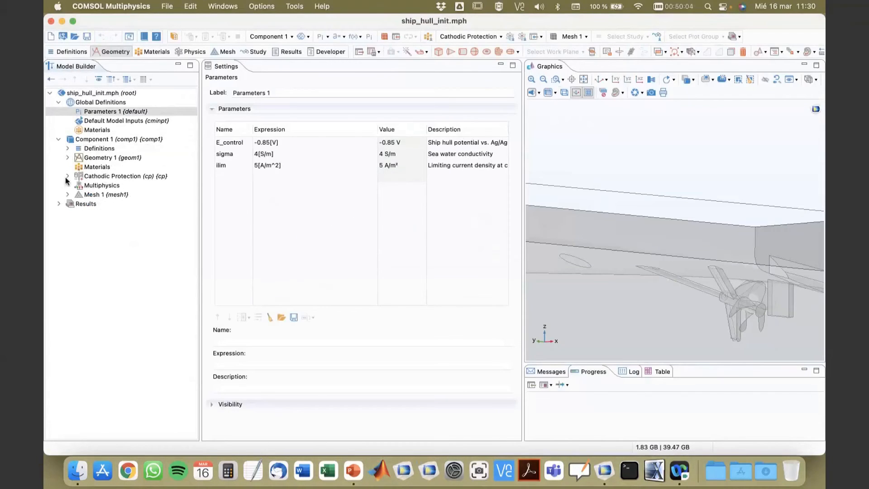
# Step: Review the opened model's Cathodic Protection, Parameters 1 and Geometry 1 nodes, with the whole geometry in view
pyautogui.click(68, 176)
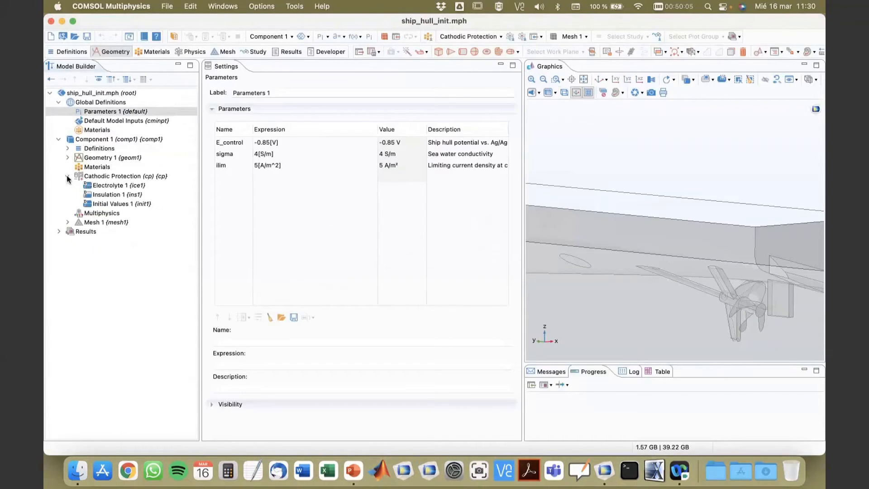
pyautogui.click(98, 176)
pyautogui.click(101, 111)
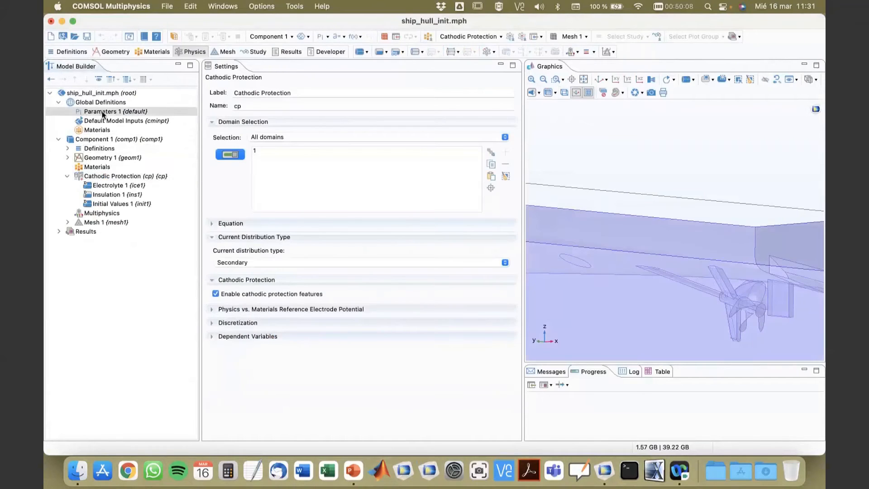
pyautogui.click(67, 158)
pyautogui.click(95, 159)
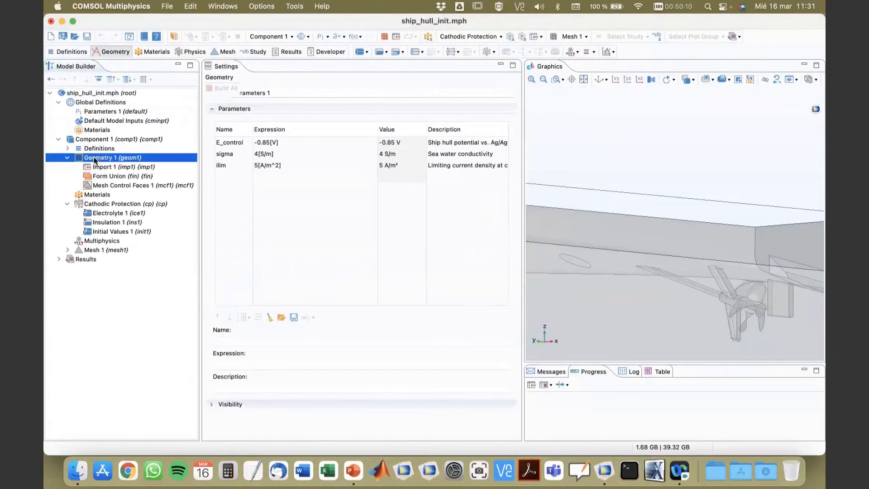
pyautogui.click(582, 79)
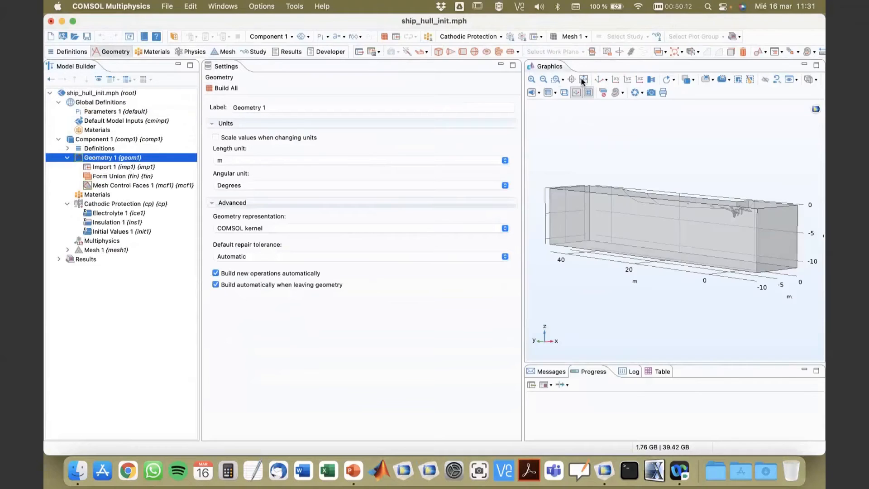
# Step: Expand the predefined selections under Component 1's Definitions and open the Propeller base selection
pyautogui.click(67, 149)
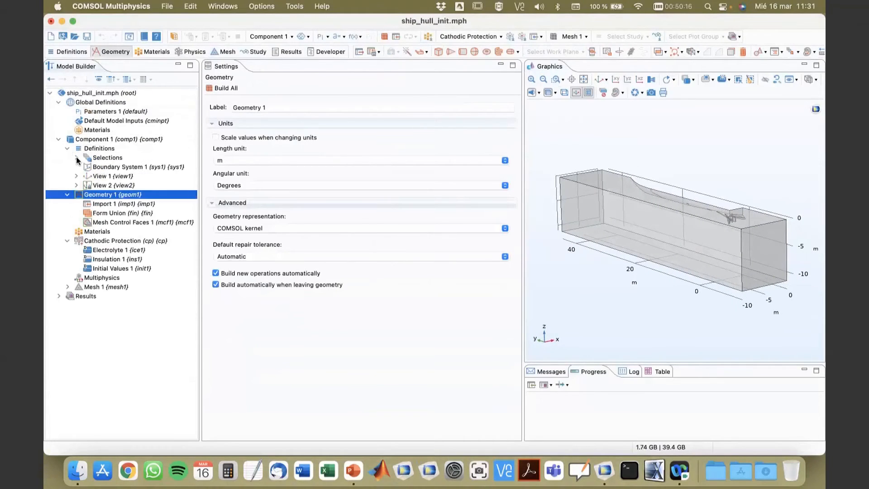
pyautogui.click(76, 158)
pyautogui.click(127, 167)
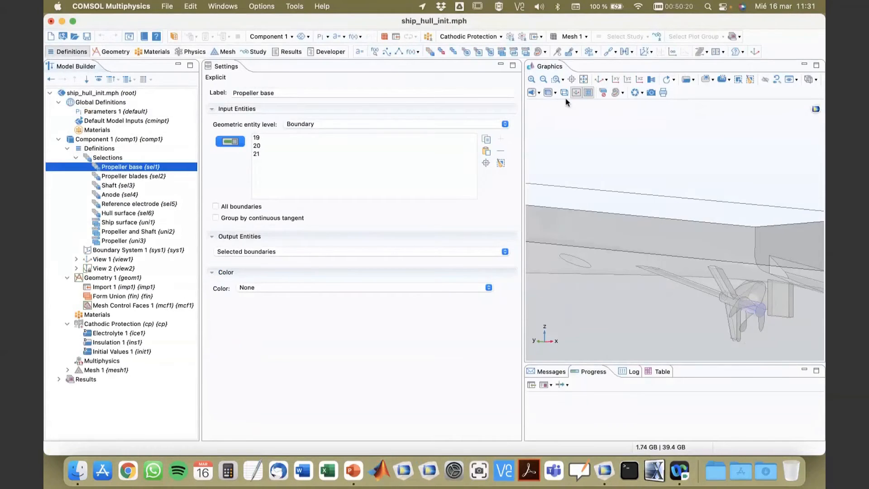
# Step: Turn off the geometry's transparency and fit the whole model in an enlarged graphics area
pyautogui.click(548, 92)
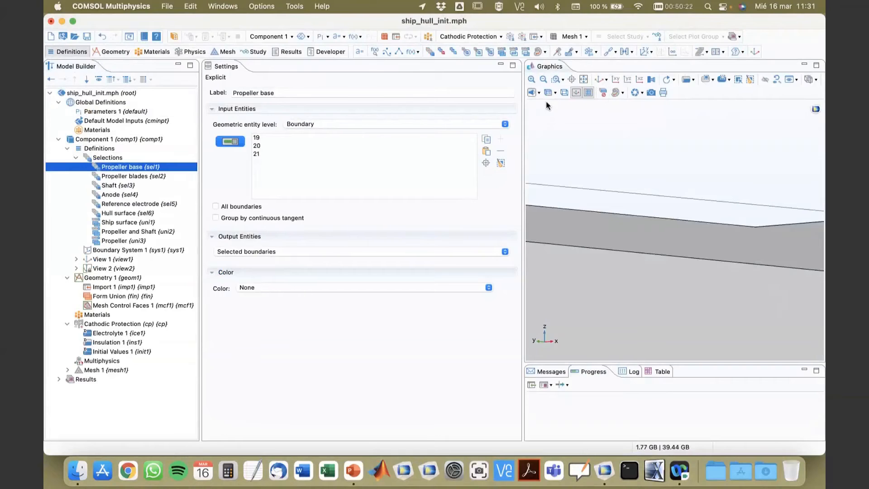
pyautogui.moveTo(522, 127); pyautogui.dragTo(359, 134)
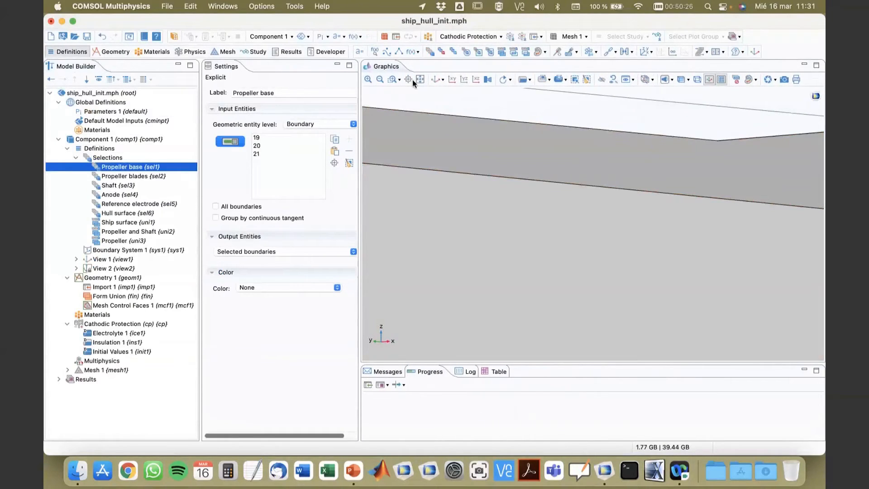
pyautogui.click(419, 80)
pyautogui.moveTo(647, 365); pyautogui.dragTo(645, 431)
pyautogui.moveTo(661, 123); pyautogui.dragTo(645, 132)
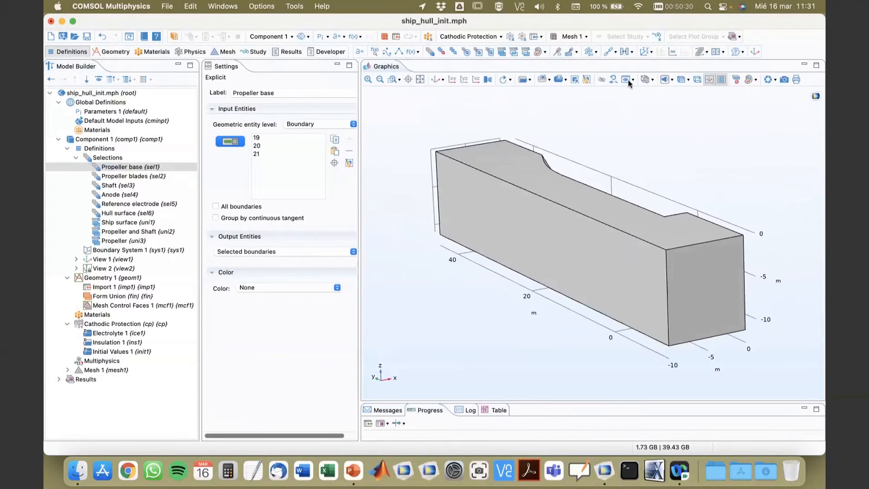
# Step: Hide the outer faces of the water box surrounding the ship hull
pyautogui.click(602, 80)
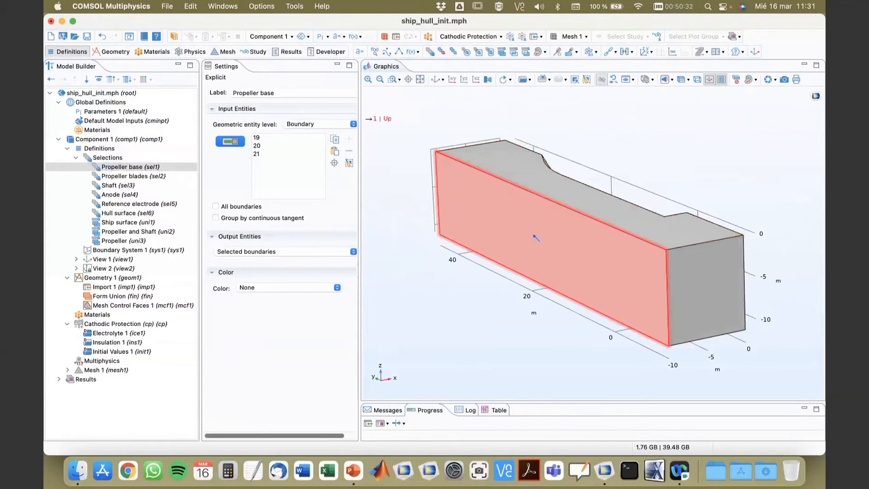
pyautogui.click(536, 237)
pyautogui.click(535, 237)
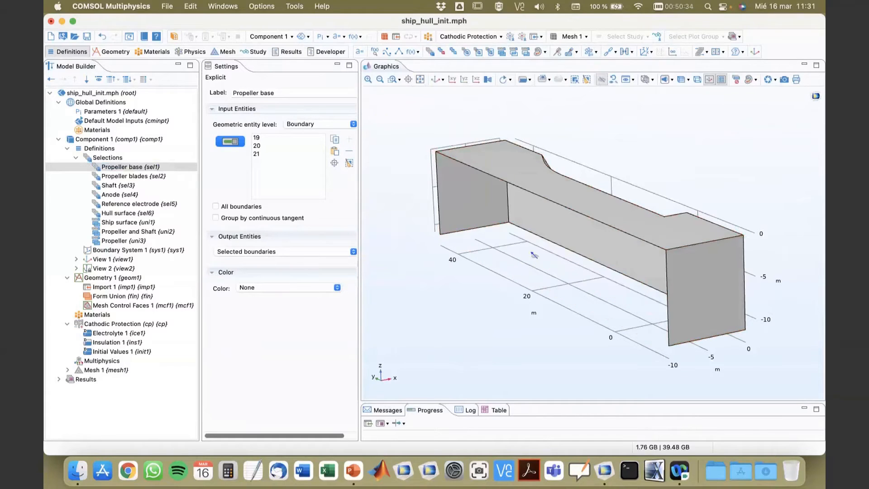
pyautogui.click(503, 218)
pyautogui.click(529, 219)
pyautogui.click(514, 182)
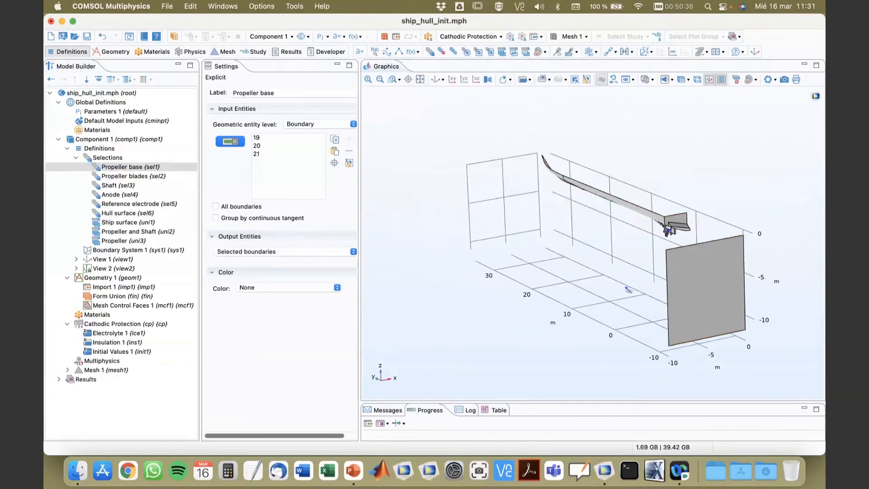
pyautogui.click(676, 317)
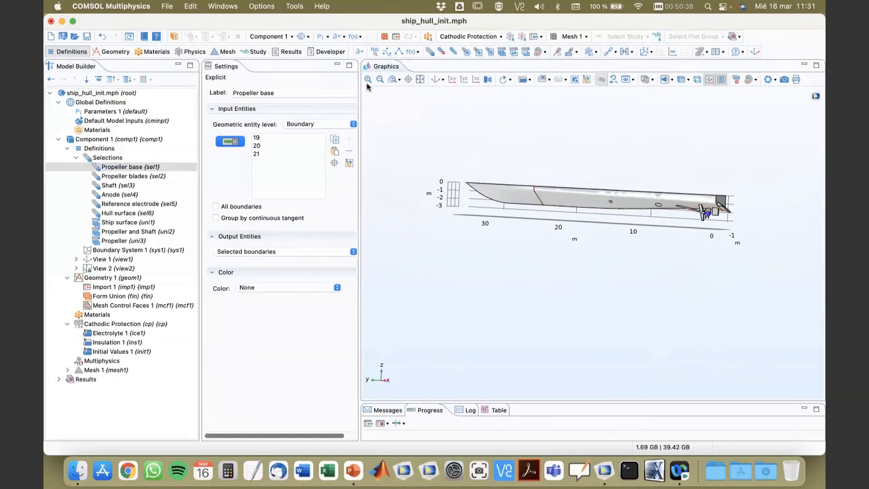
# Step: Examine the exposed hull up close, from the propeller and rudder along its circular faces
pyautogui.click(368, 79)
pyautogui.click(367, 81)
pyautogui.moveTo(635, 245); pyautogui.dragTo(423, 296, button='right')
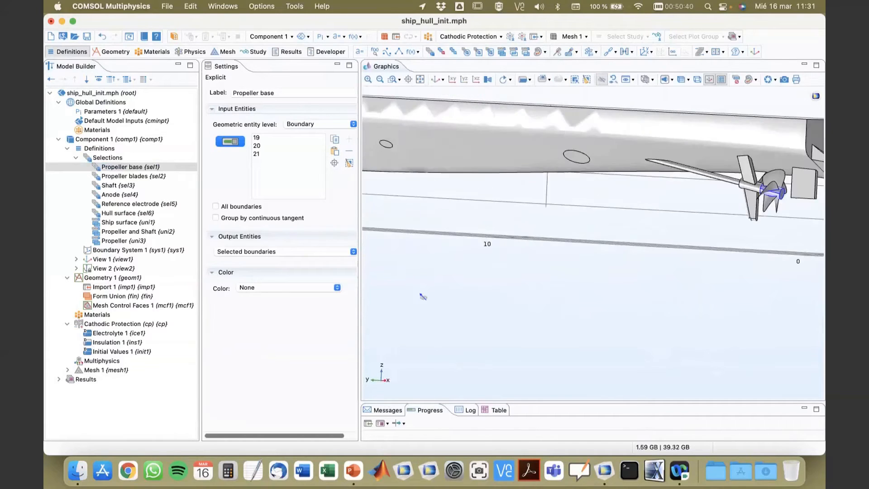
pyautogui.moveTo(585, 232); pyautogui.dragTo(546, 246, button='right')
pyautogui.moveTo(543, 248); pyautogui.dragTo(575, 234)
pyautogui.moveTo(575, 234); pyautogui.dragTo(257, 274, button='right')
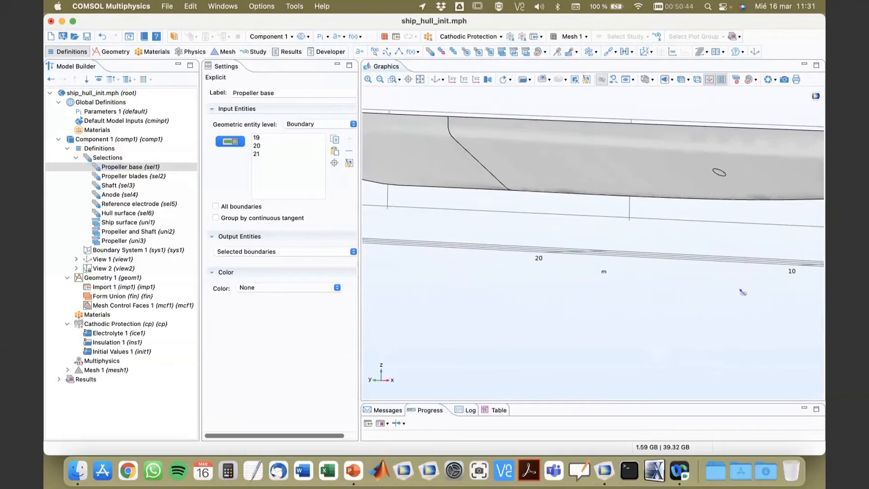
# Step: Hide the coordinate grid around the ship hull and return to the default 3D view
pyautogui.moveTo(740, 289); pyautogui.dragTo(407, 270, button='right')
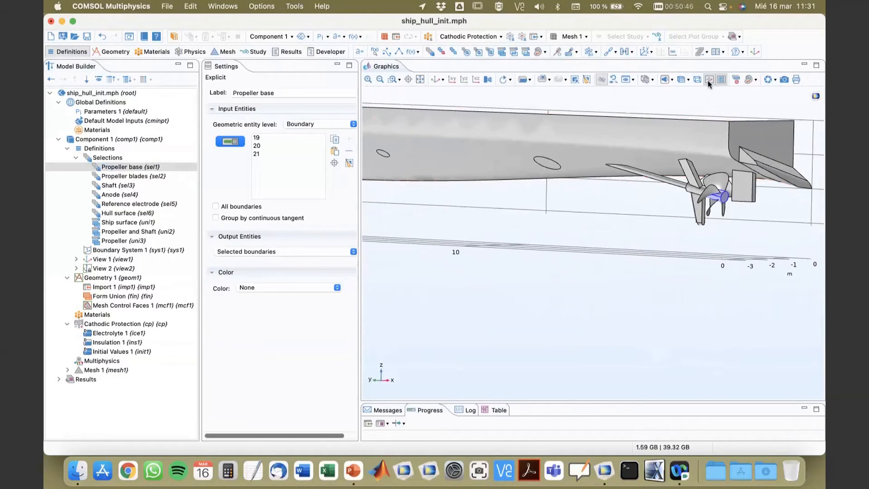
pyautogui.click(722, 80)
pyautogui.moveTo(695, 222)
pyautogui.mouseDown()
pyautogui.moveTo(684, 228)
pyautogui.moveTo(689, 217)
pyautogui.mouseUp()
pyautogui.click(434, 80)
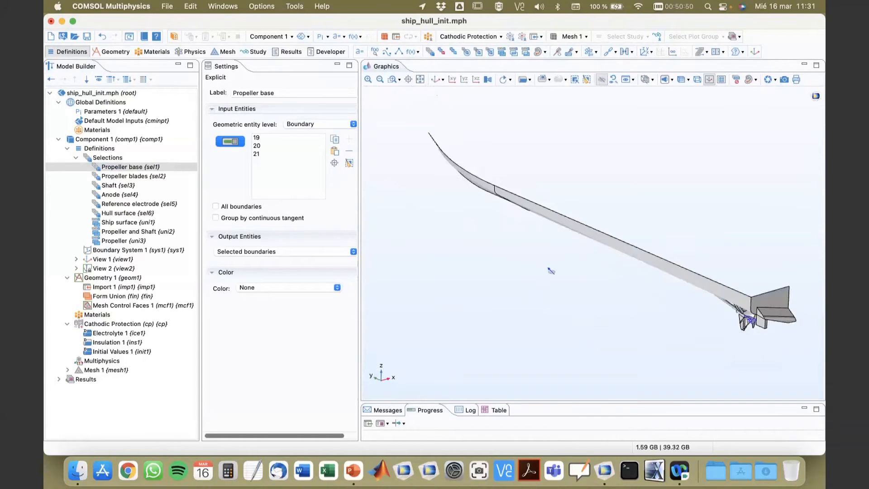
# Step: Inspect the boundaries in the Propeller base, Propeller blades and Shaft selections up close
pyautogui.click(335, 163)
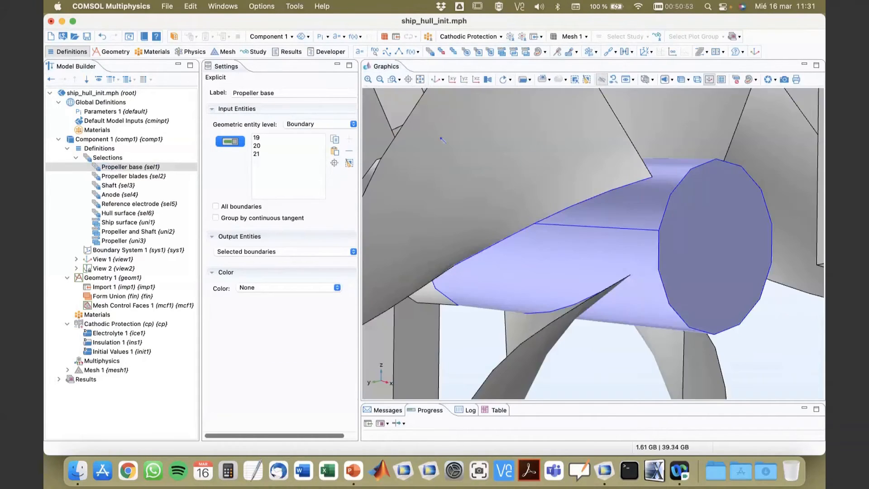
pyautogui.click(381, 79)
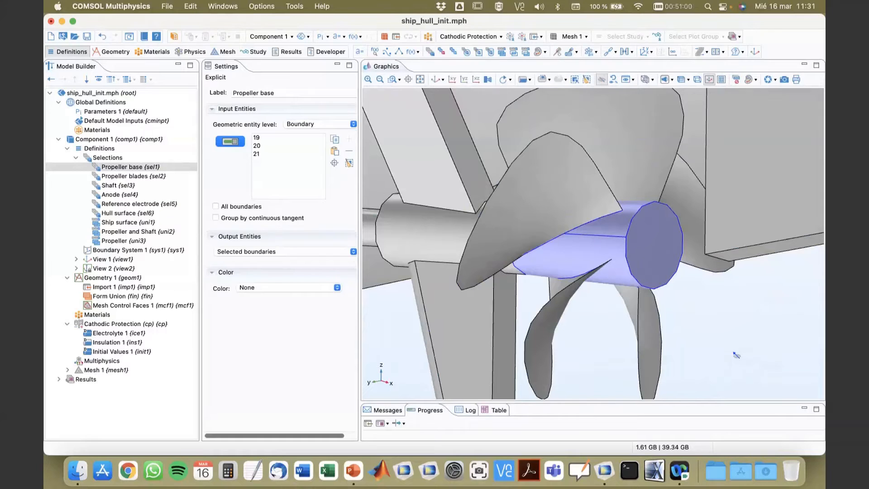
pyautogui.moveTo(734, 358); pyautogui.dragTo(763, 342)
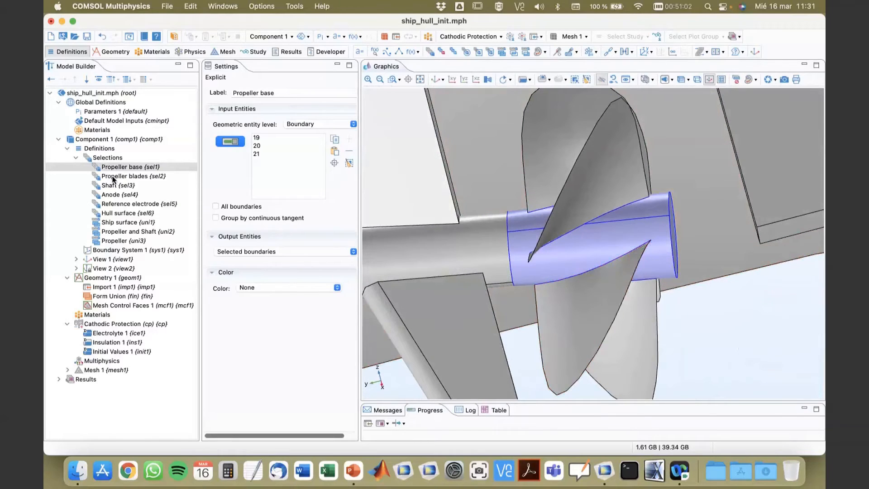
pyautogui.click(114, 177)
pyautogui.moveTo(700, 327)
pyautogui.mouseDown()
pyautogui.moveTo(728, 333)
pyautogui.moveTo(712, 337)
pyautogui.mouseUp()
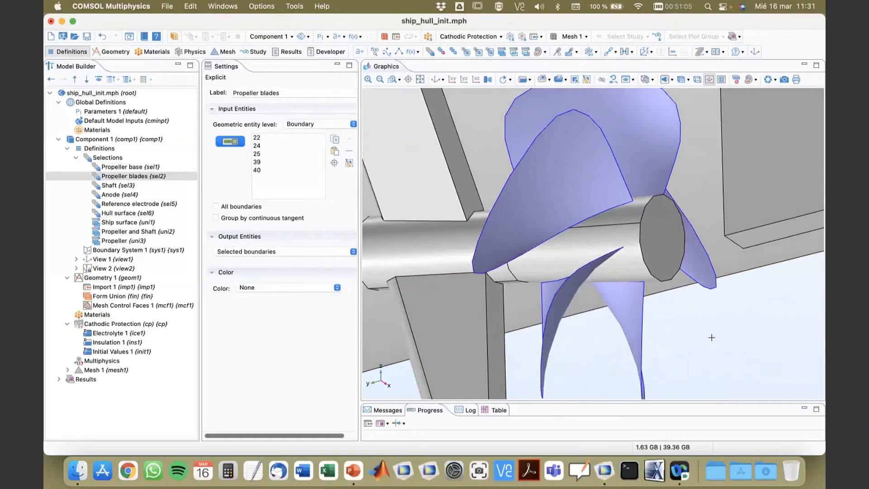
pyautogui.click(116, 185)
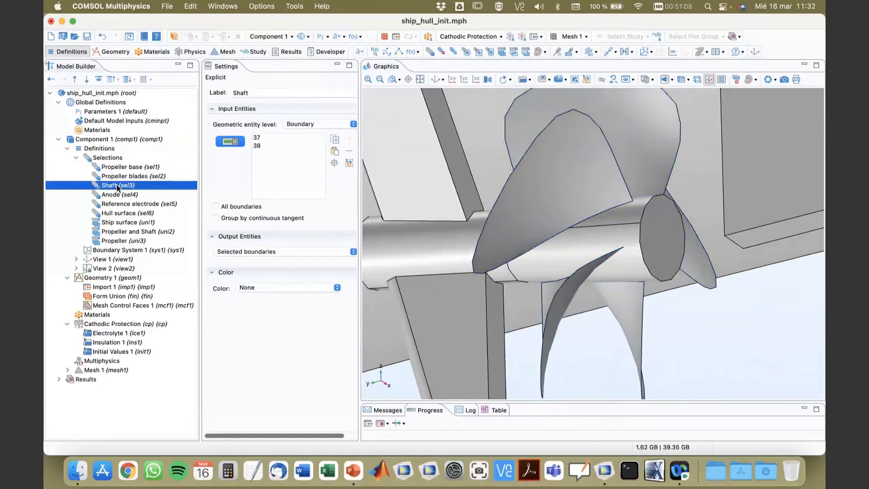
pyautogui.scroll(-10, 523, 303)
pyautogui.moveTo(466, 263); pyautogui.dragTo(766, 199, button='right')
# Step: Locate the Anode and Reference electrode selections on the hull by zooming to each one
pyautogui.click(127, 194)
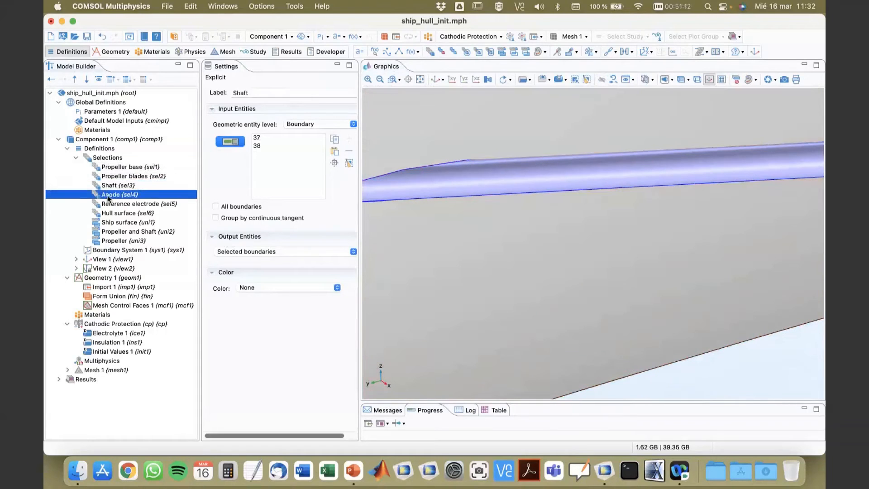
pyautogui.click(333, 163)
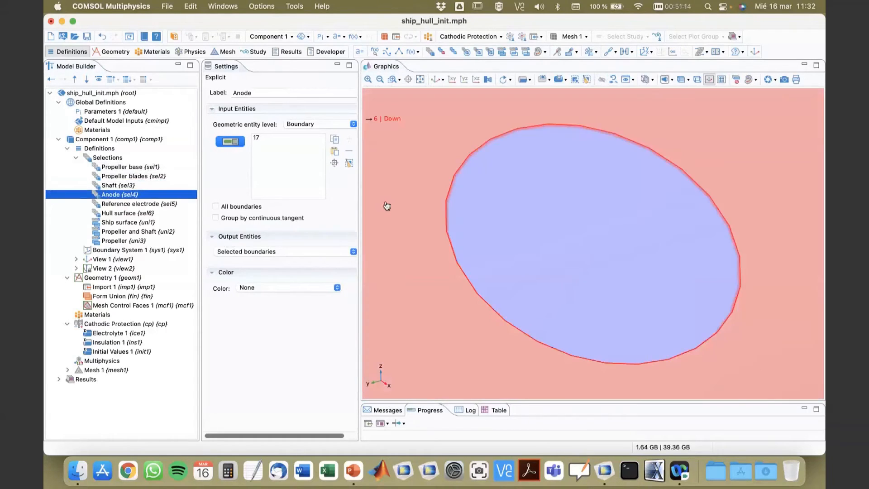
pyautogui.moveTo(387, 204); pyautogui.dragTo(389, 116)
pyautogui.click(380, 80)
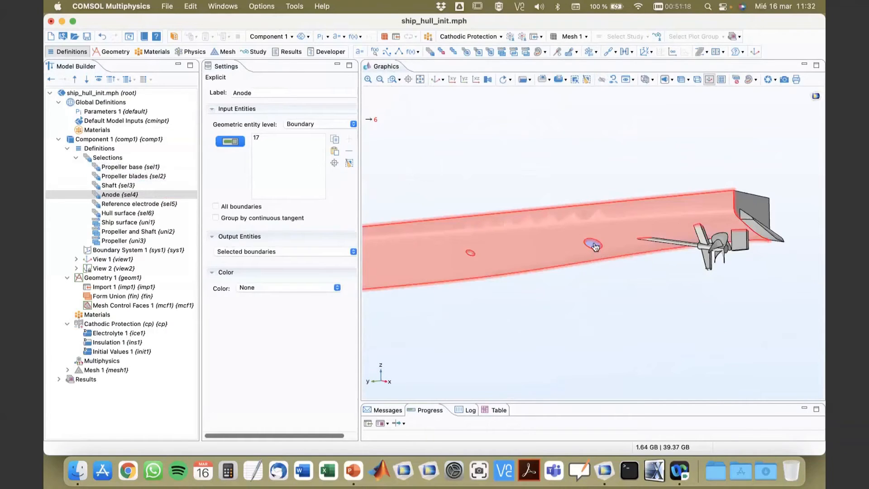
pyautogui.click(119, 205)
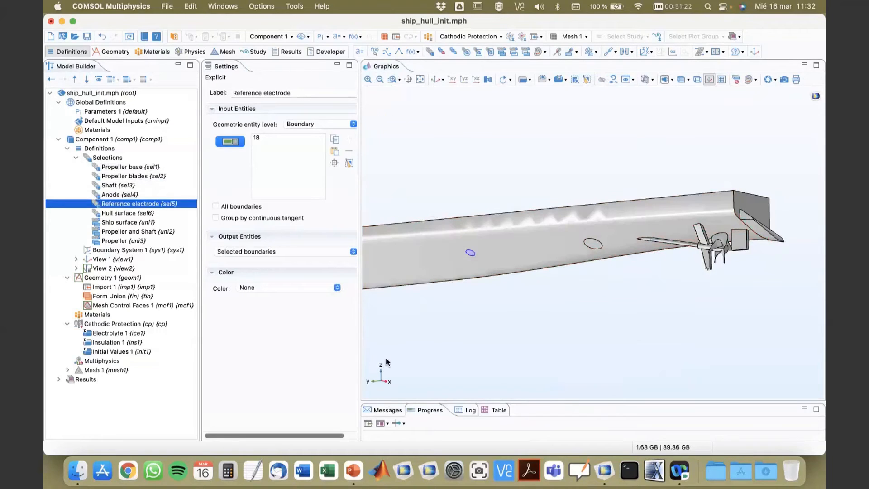
pyautogui.click(330, 162)
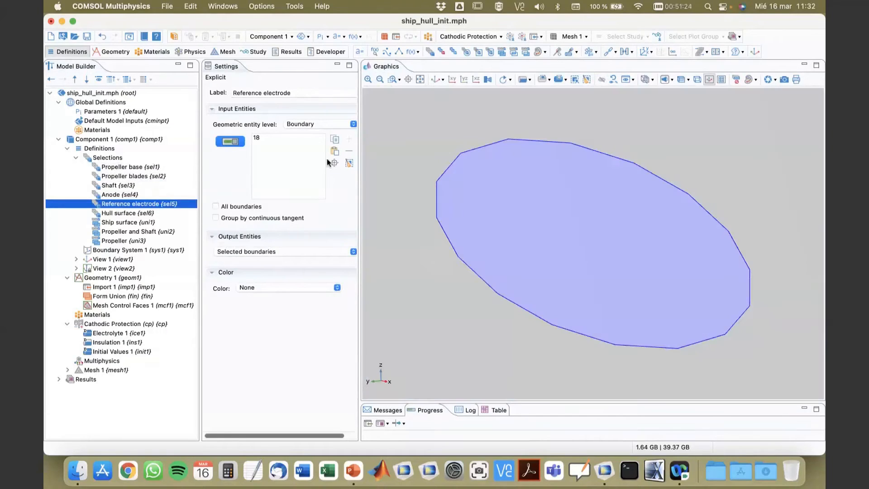
pyautogui.click(380, 80)
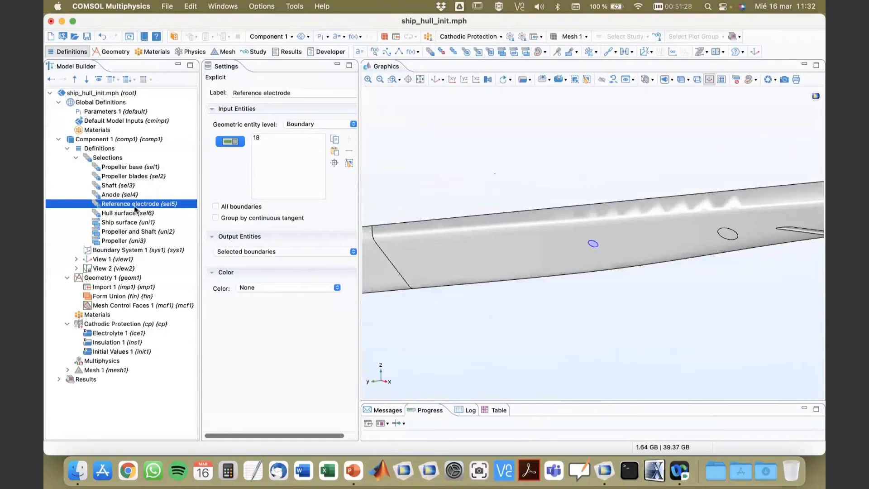
# Step: Review which boundaries the Hull surface selection and the Ship surface union cover
pyautogui.click(121, 213)
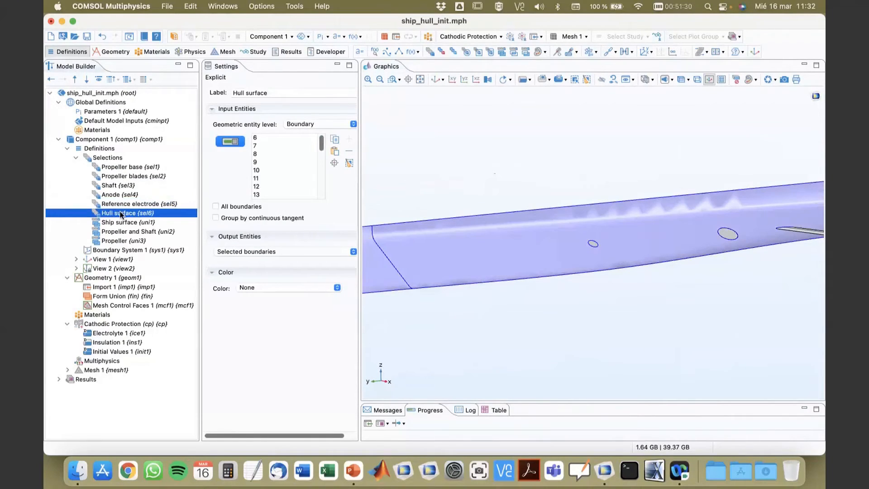
pyautogui.click(121, 222)
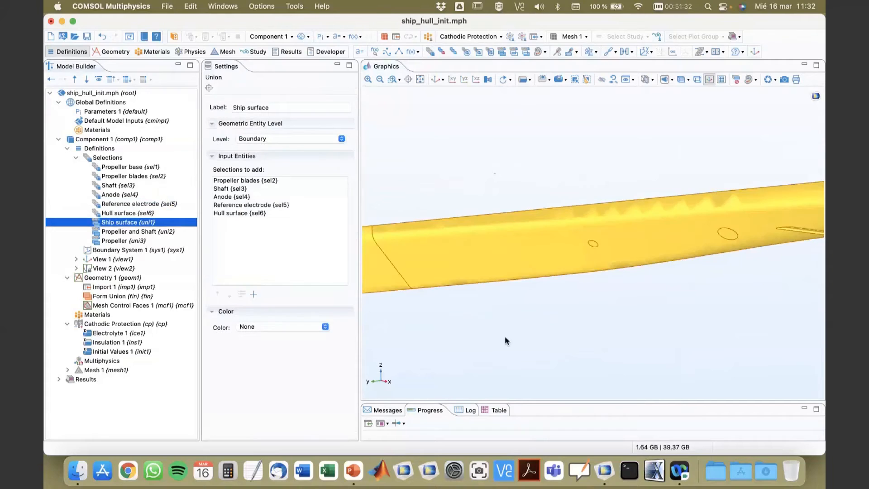
pyautogui.moveTo(507, 342); pyautogui.dragTo(574, 332)
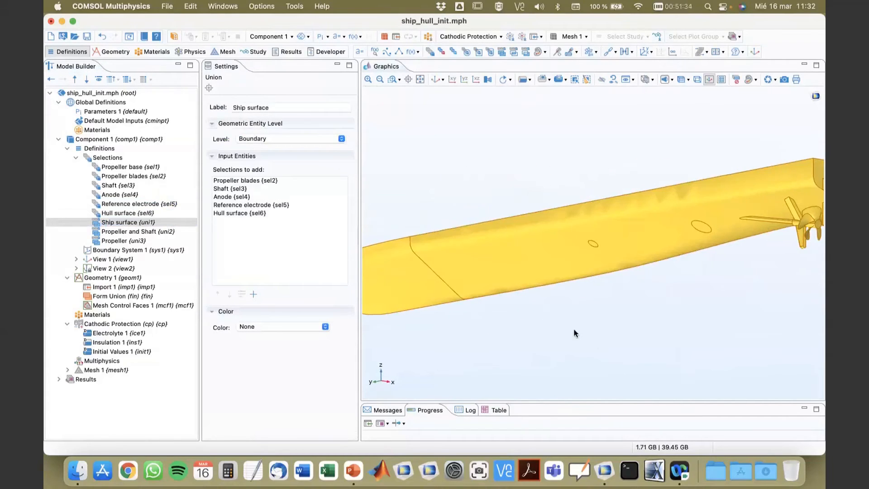
# Step: Review the Propeller and Shaft union and the Propeller union on the model, and collapse the Selections group
pyautogui.click(130, 231)
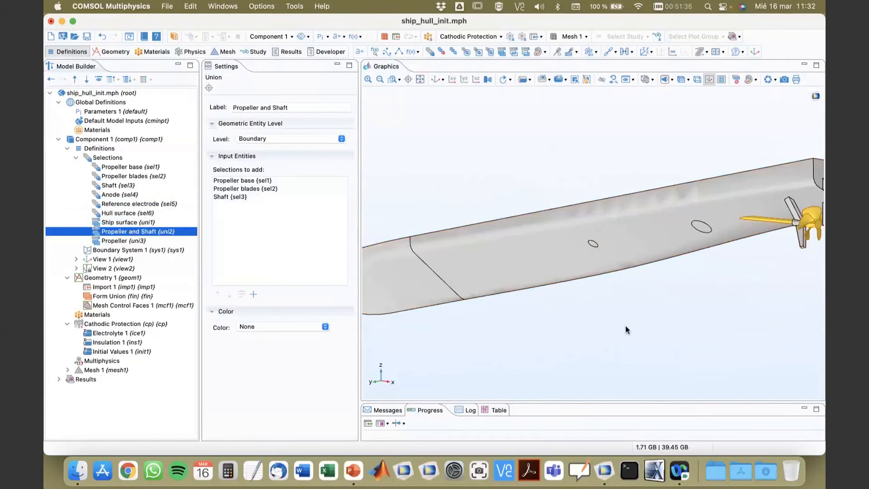
pyautogui.moveTo(629, 330); pyautogui.dragTo(398, 295)
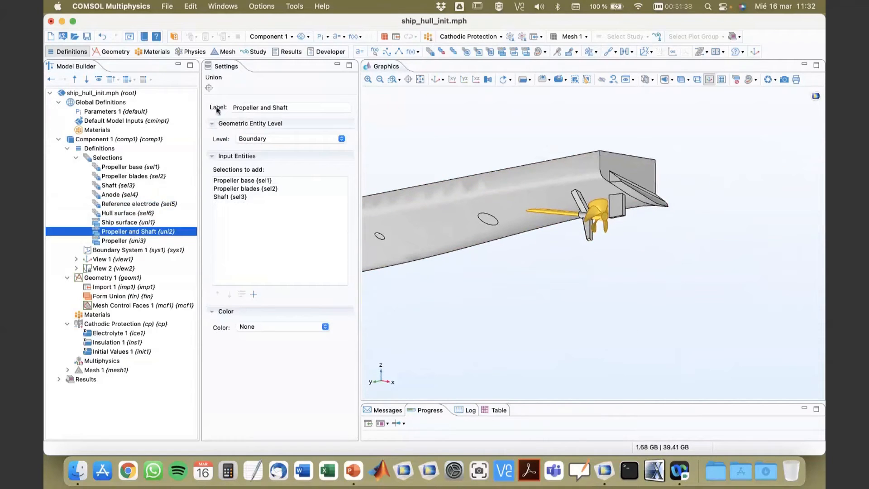
pyautogui.click(209, 88)
pyautogui.moveTo(538, 325); pyautogui.dragTo(450, 288)
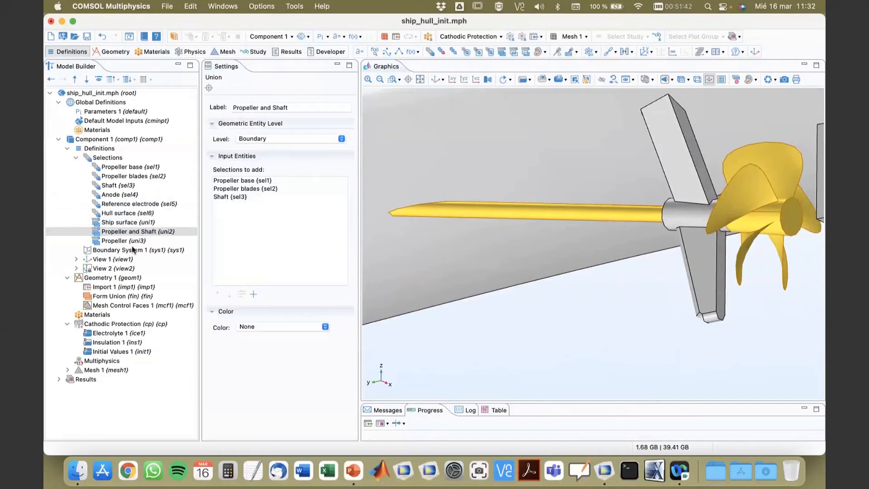
pyautogui.click(120, 240)
pyautogui.moveTo(513, 316)
pyautogui.mouseDown()
pyautogui.moveTo(535, 317)
pyautogui.moveTo(509, 312)
pyautogui.mouseUp()
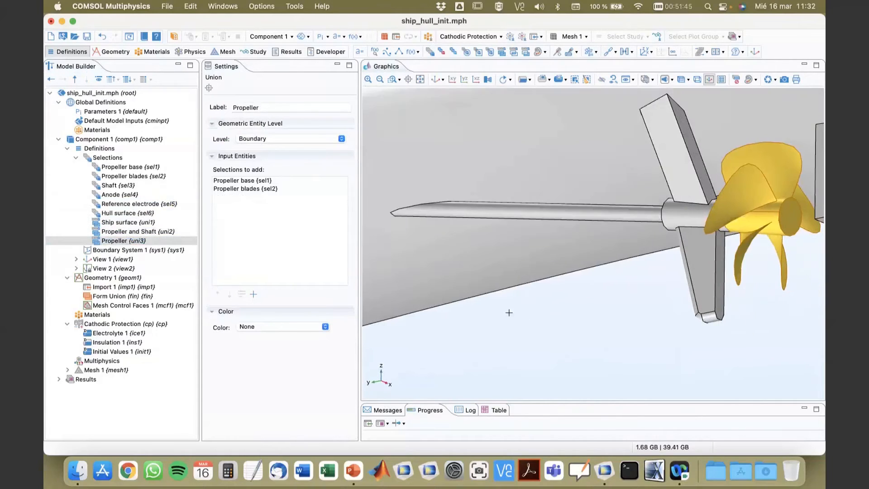
pyautogui.click(77, 157)
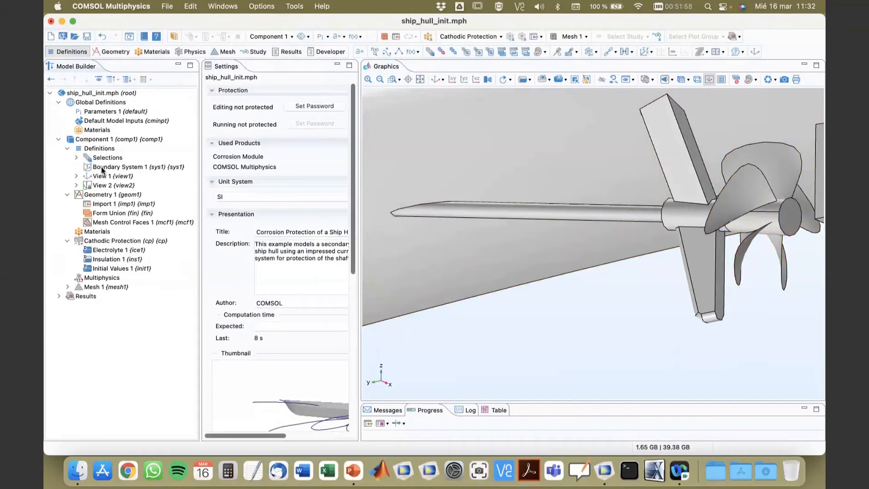
# Step: Add the material Alloy 625 in seawater at 30 C from the Corrosion library's Nickel Alloys to Component 1
pyautogui.click(94, 234)
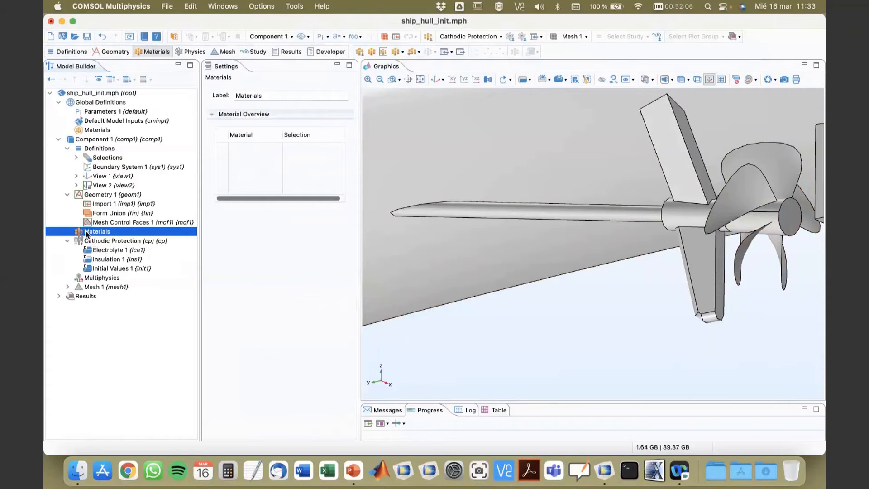
pyautogui.rightClick(85, 233)
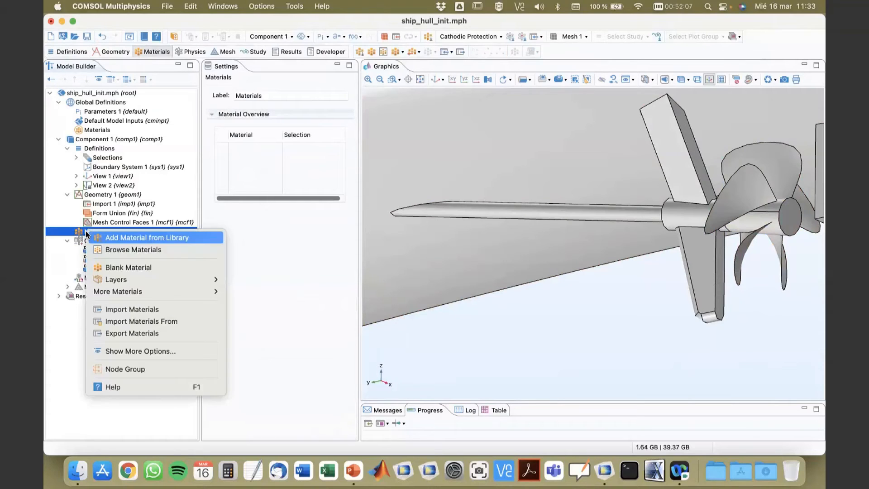
pyautogui.click(115, 238)
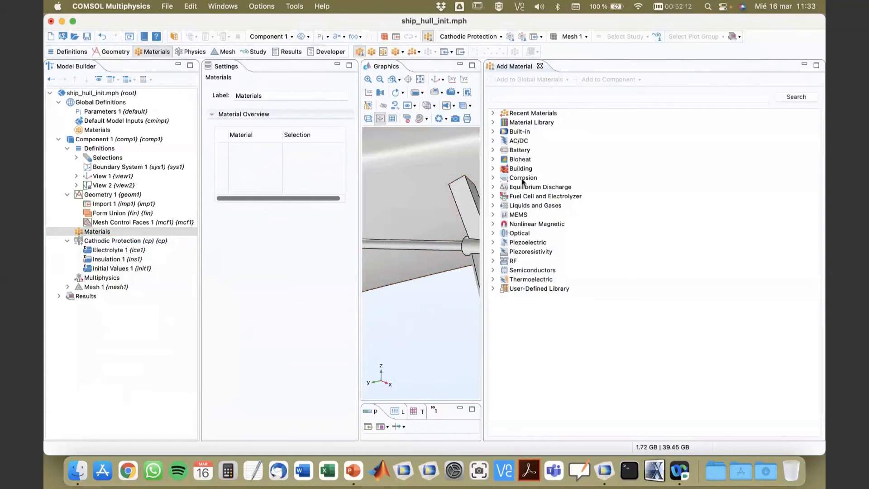
pyautogui.click(493, 178)
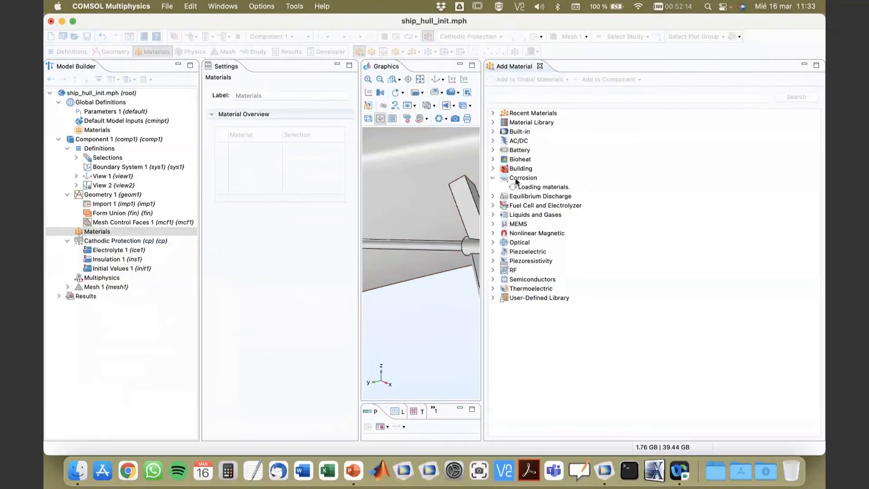
pyautogui.click(511, 178)
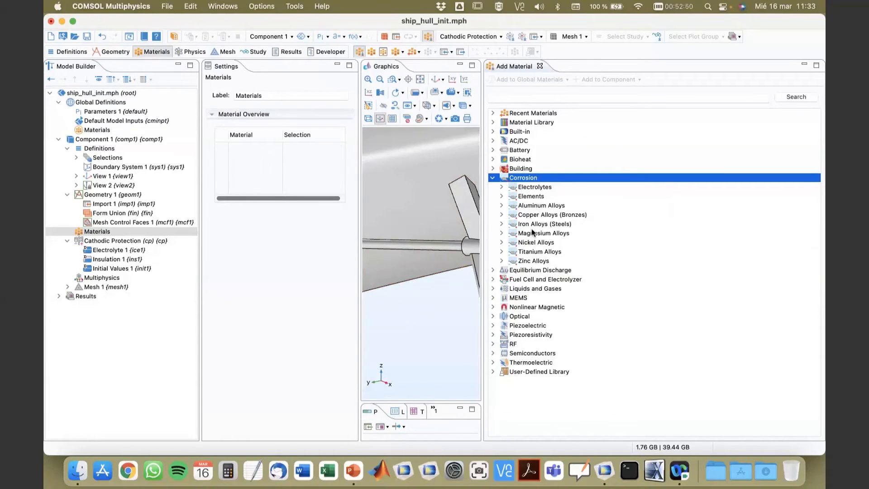
pyautogui.click(501, 242)
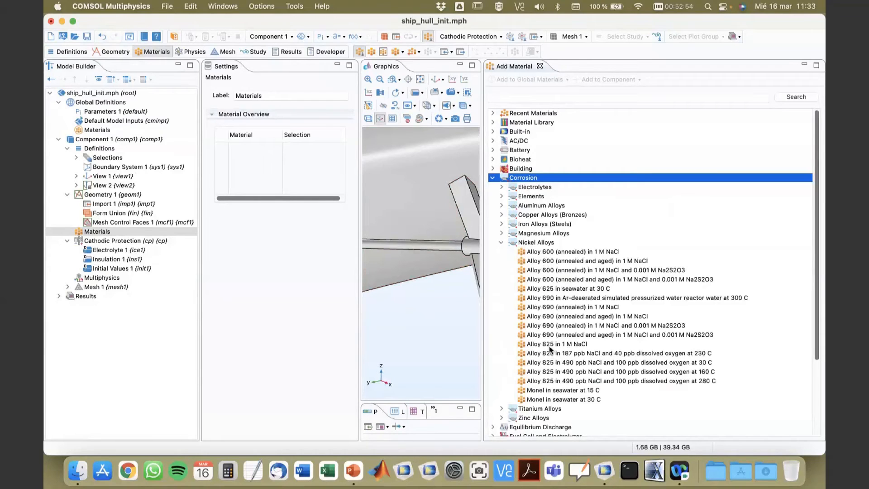
pyautogui.click(552, 290)
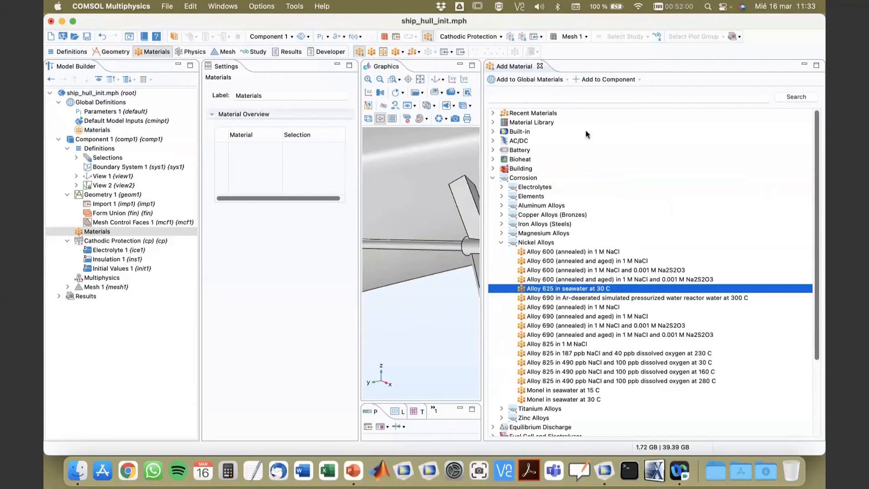
pyautogui.click(597, 78)
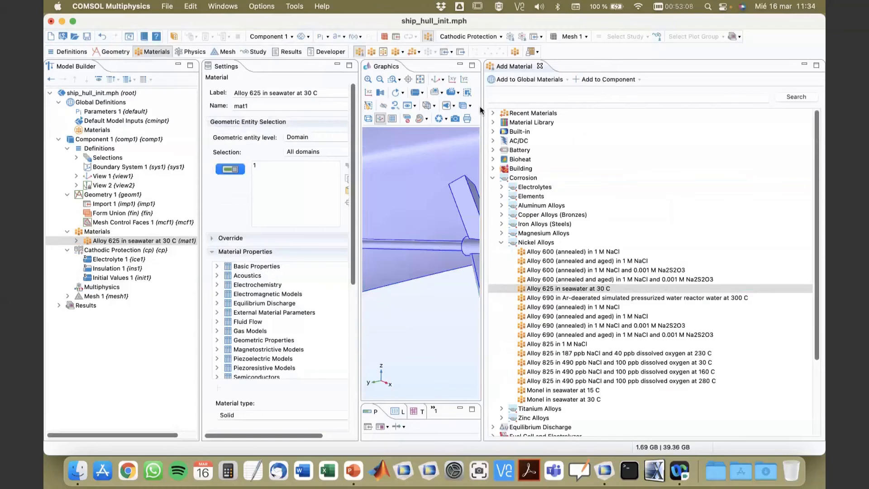
# Step: Assign the Alloy 625 material at boundary level to the Shaft selection and zoom to the shaft, widening the material settings
pyautogui.moveTo(482, 107); pyautogui.dragTo(580, 109)
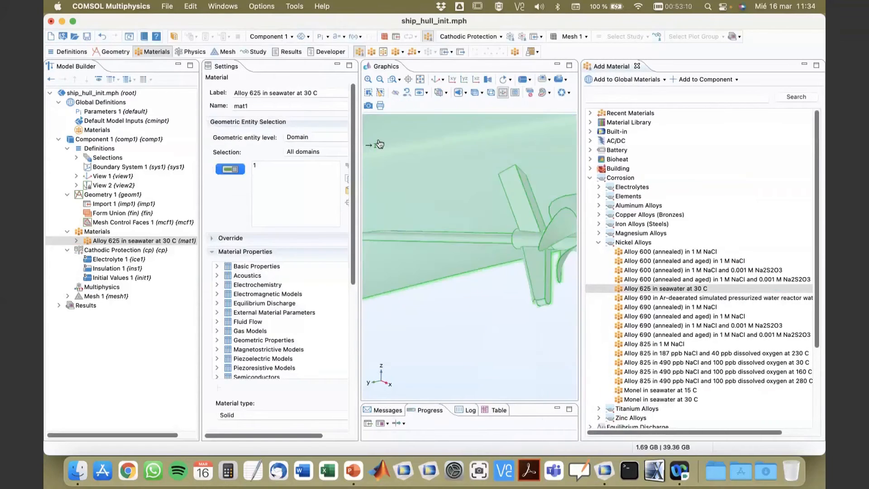
pyautogui.moveTo(361, 141); pyautogui.dragTo(463, 145)
pyautogui.click(305, 139)
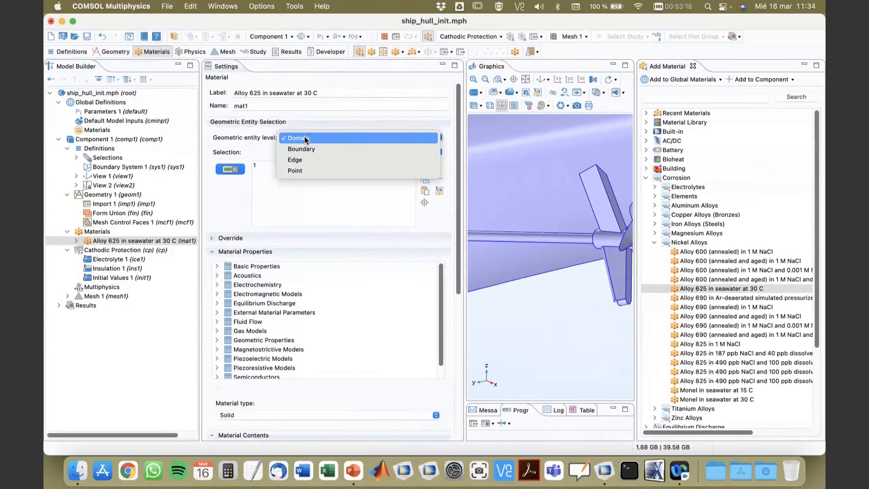
pyautogui.click(306, 149)
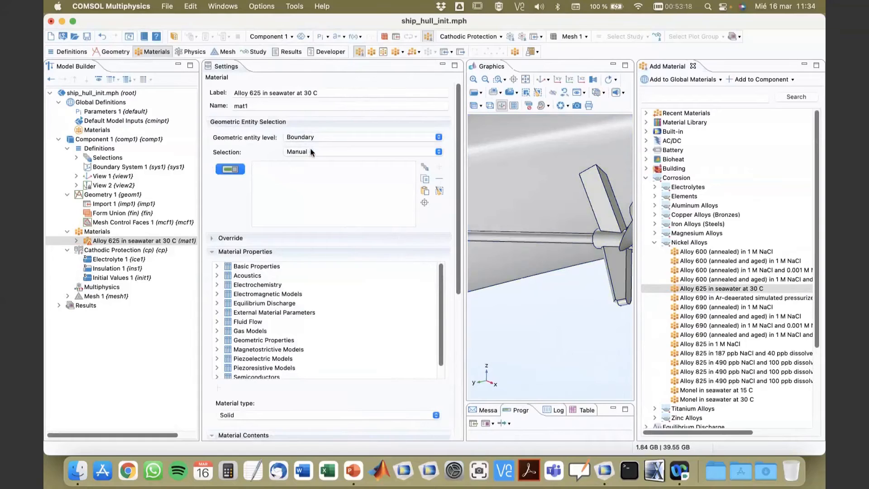
pyautogui.click(311, 152)
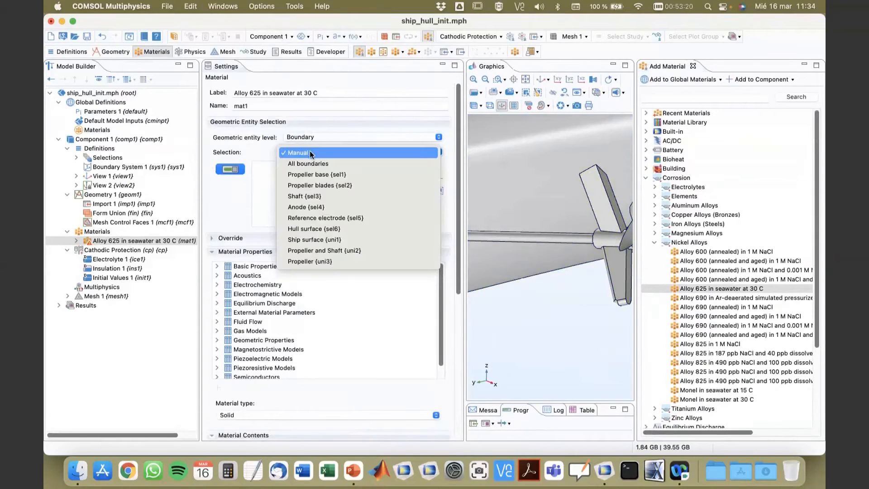
pyautogui.click(303, 196)
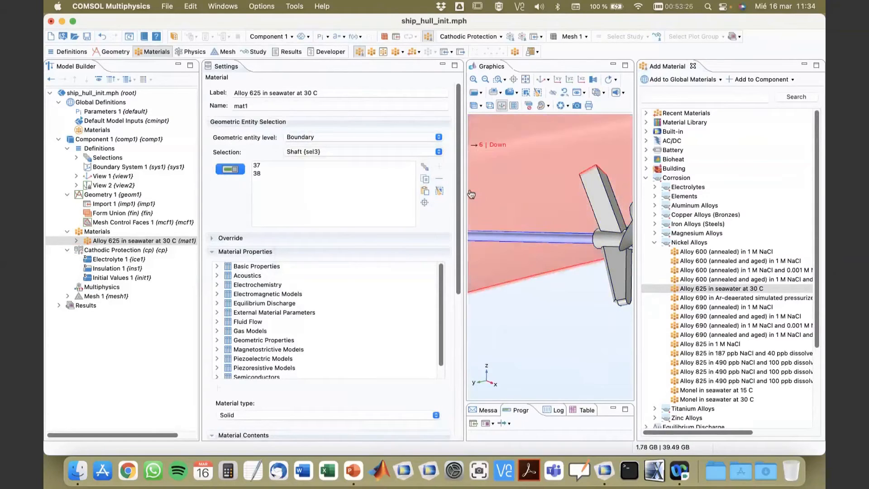
pyautogui.click(424, 202)
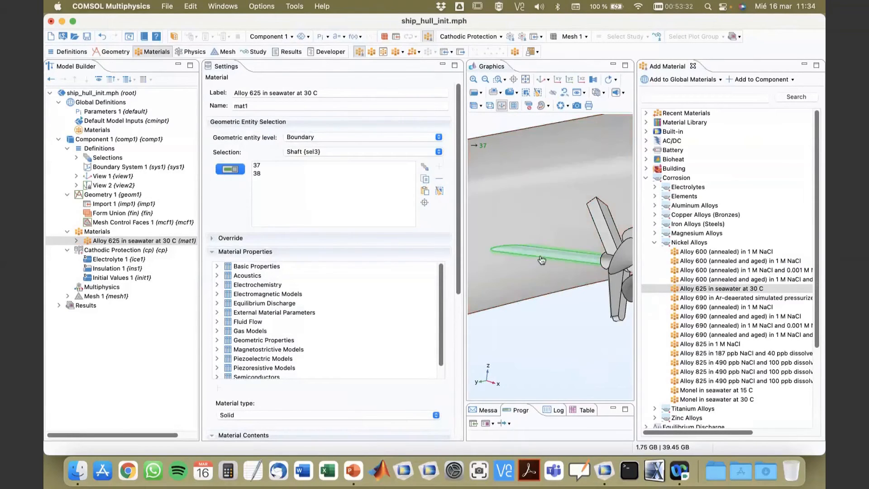
# Step: Expand the Alloy 625 in seawater at 30 C material and review its material contents, collapsing the material properties list
pyautogui.moveTo(540, 262); pyautogui.dragTo(550, 320)
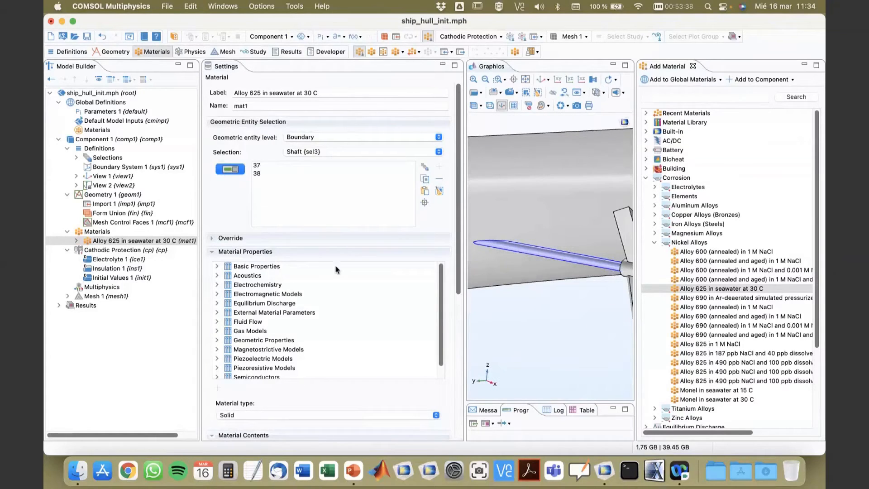
pyautogui.click(76, 241)
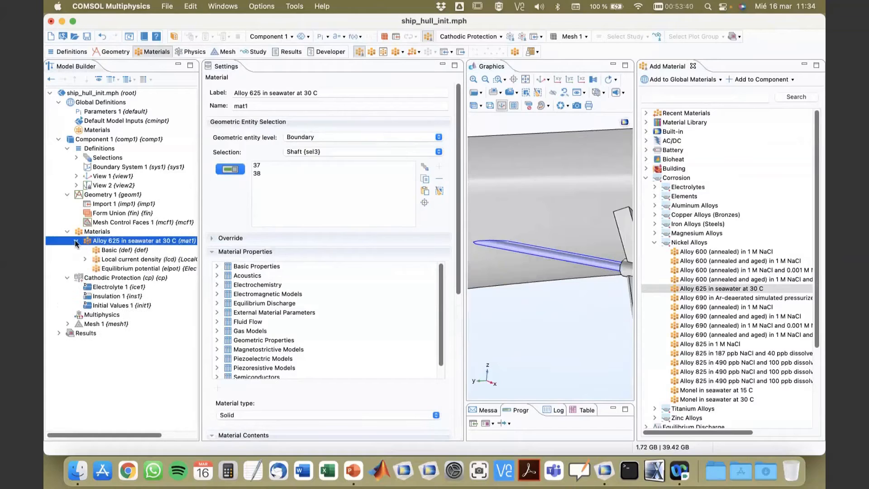
pyautogui.click(238, 252)
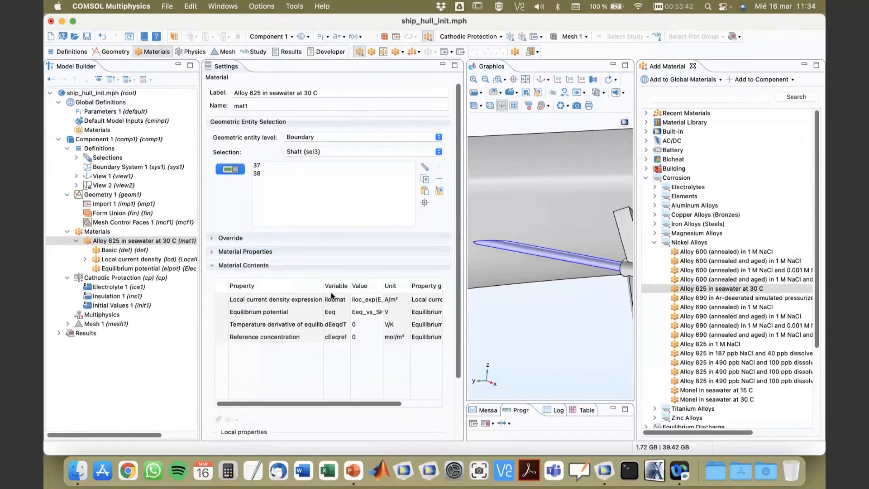
# Step: Review the domain selection of the Cathodic Protection interface and the settings of Electrolyte 1
pyautogui.click(120, 278)
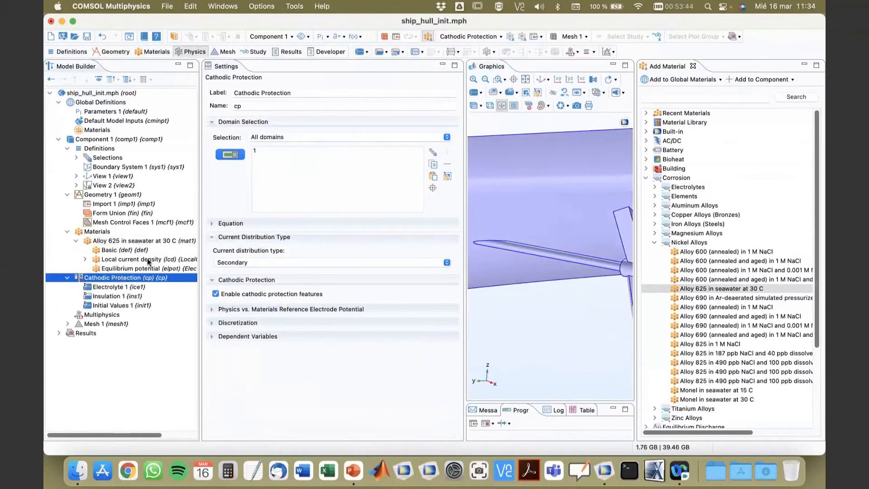
pyautogui.click(277, 138)
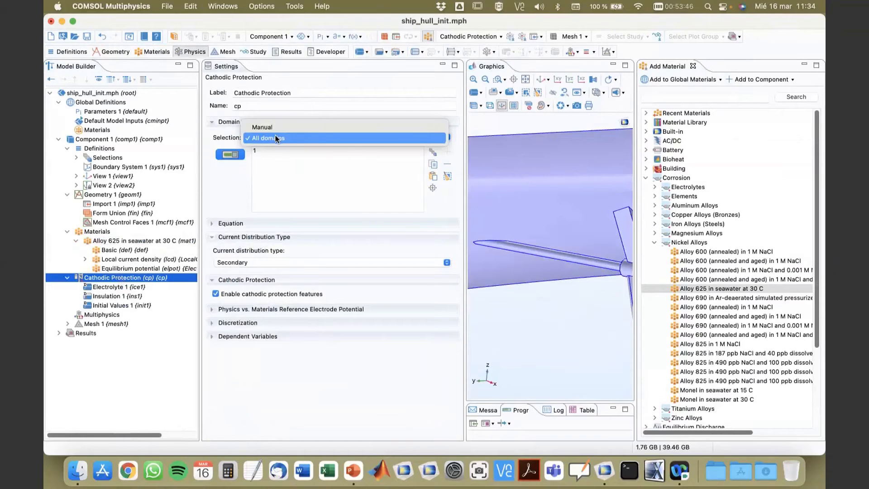
pyautogui.click(277, 138)
pyautogui.click(123, 289)
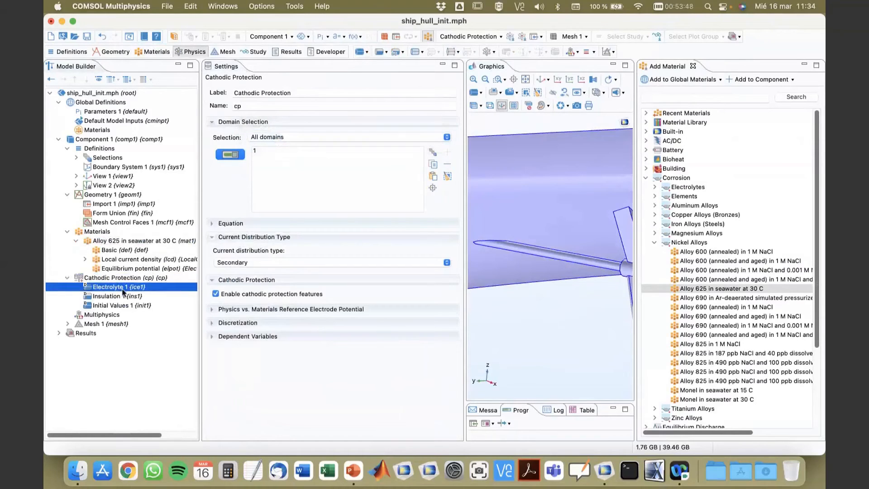
pyautogui.click(125, 278)
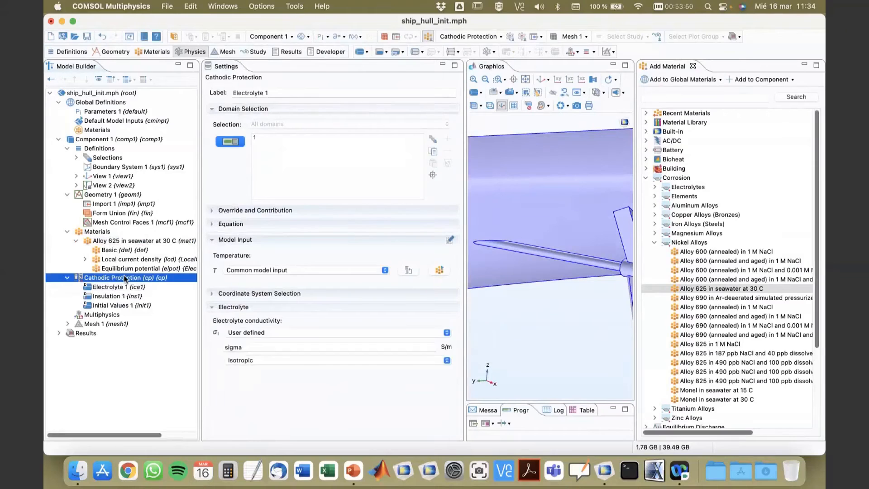
# Step: Plot the local current density interpolation function iloc_exp of the Alloy 625 material in an enlarged plot area
pyautogui.click(85, 260)
pyautogui.click(101, 242)
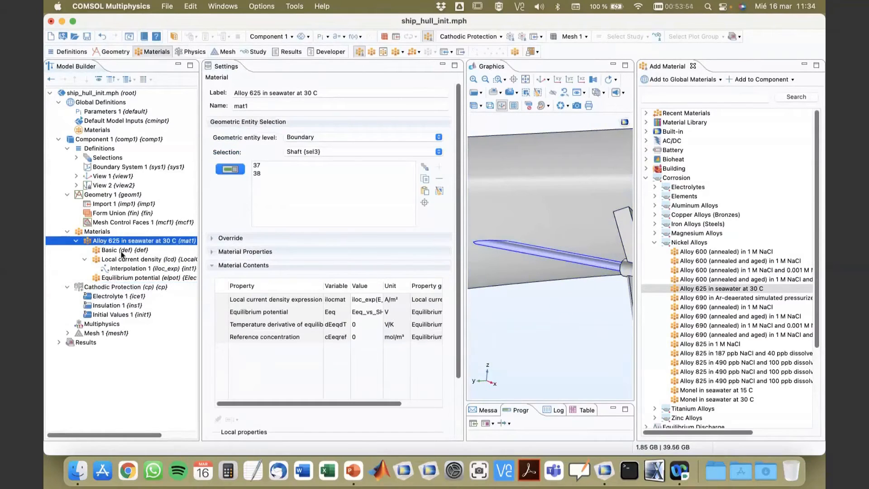
pyautogui.click(129, 269)
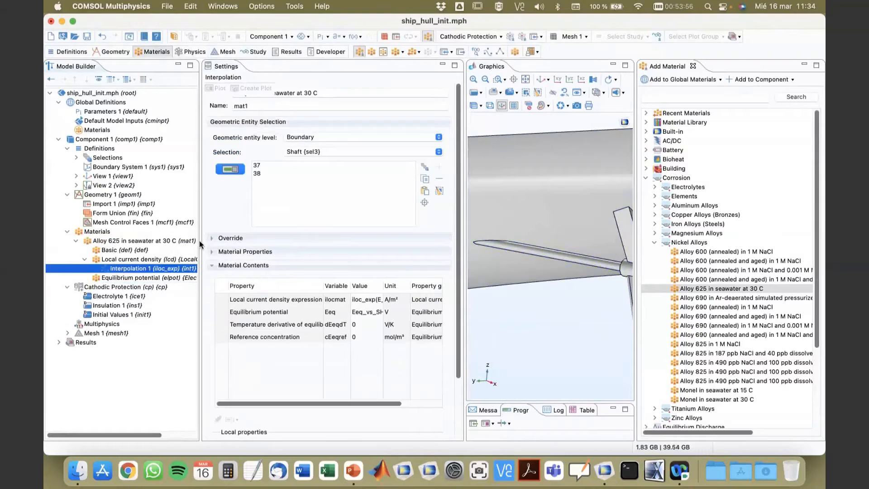
pyautogui.moveTo(199, 245); pyautogui.dragTo(255, 251)
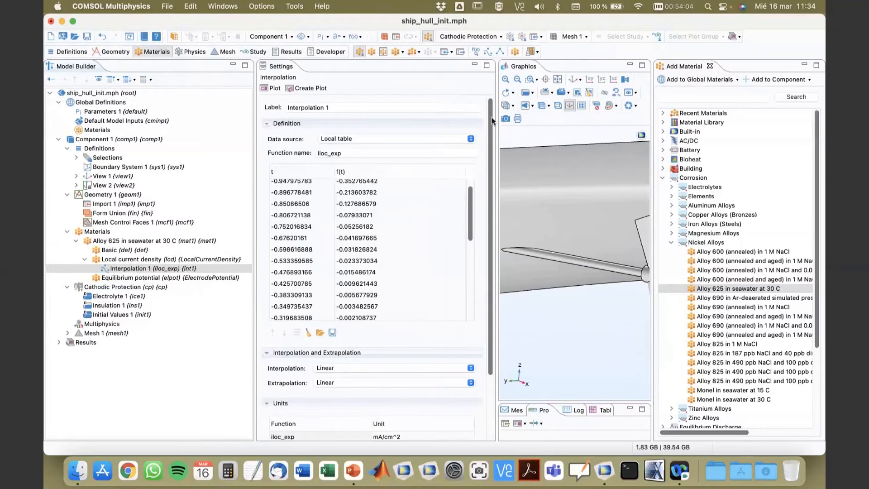
pyautogui.click(709, 67)
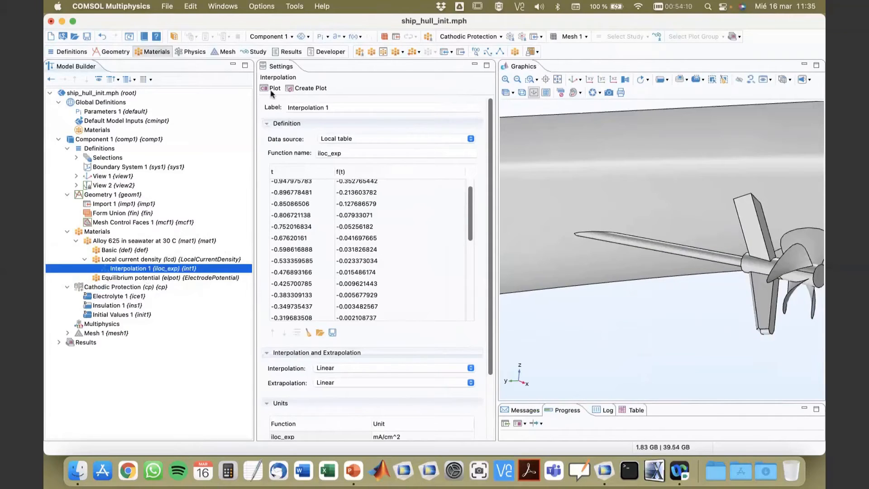
pyautogui.click(272, 90)
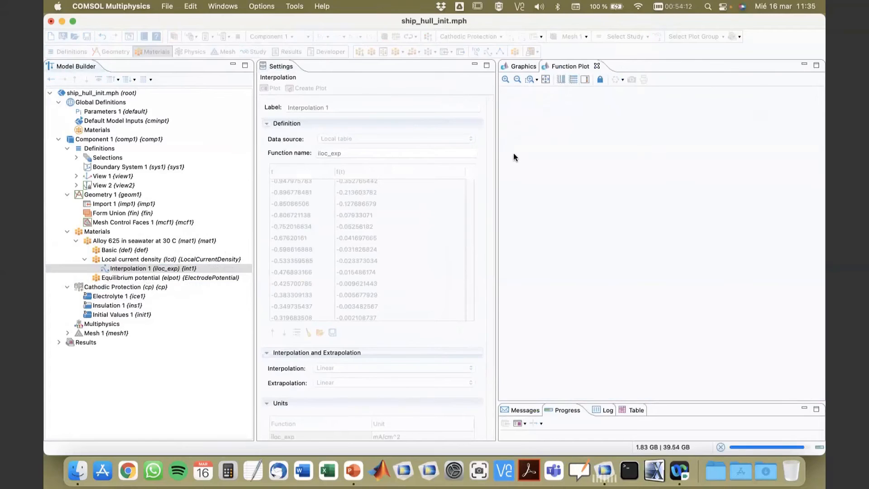
pyautogui.moveTo(497, 157); pyautogui.dragTo(419, 163)
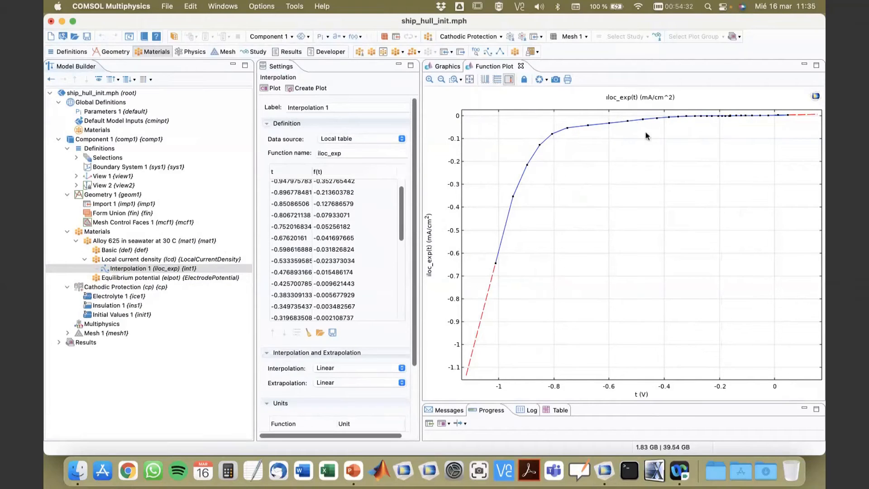
pyautogui.click(116, 271)
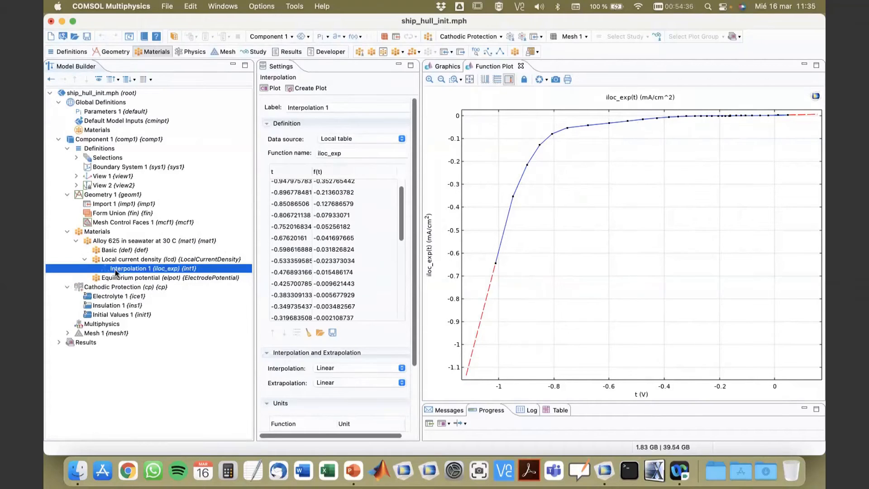
# Step: Add the material NAB in seawater at 30 C from the Corrosion library's Copper Alloys (Bronzes) to Component 1 and close the library
pyautogui.click(92, 232)
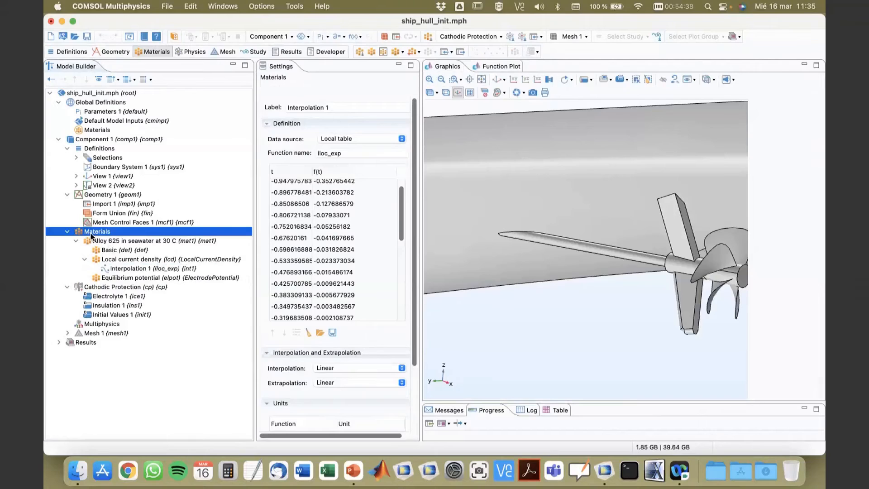
pyautogui.rightClick(88, 234)
pyautogui.press('Escape')
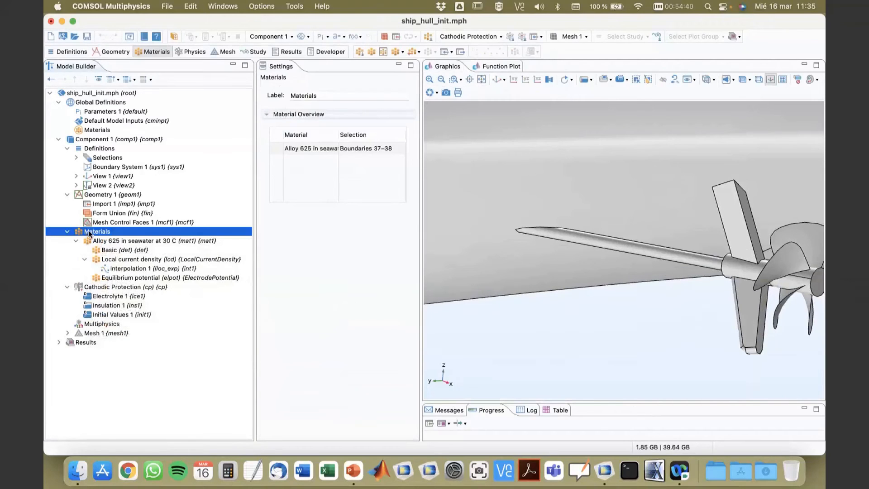
pyautogui.click(92, 240)
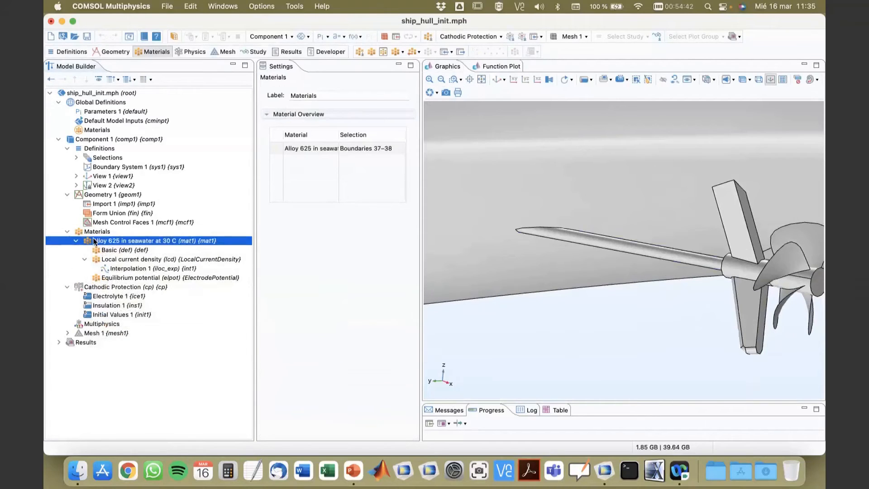
pyautogui.click(91, 233)
pyautogui.rightClick(91, 233)
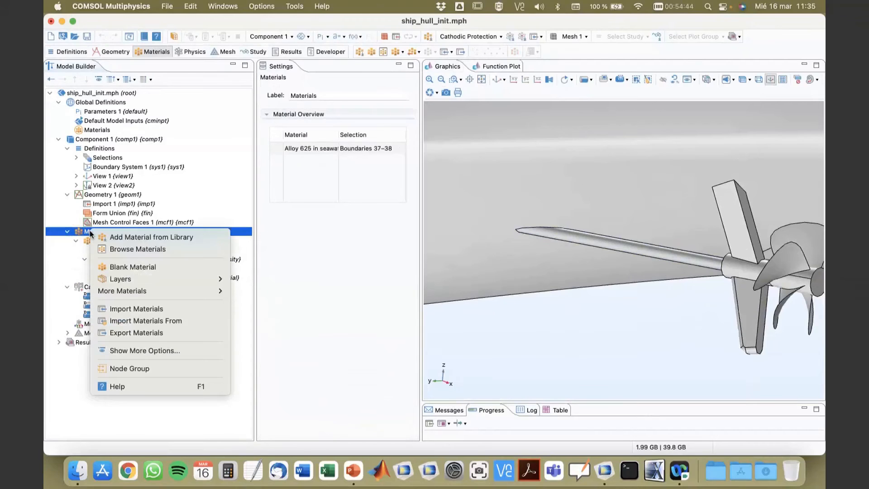
pyautogui.click(112, 237)
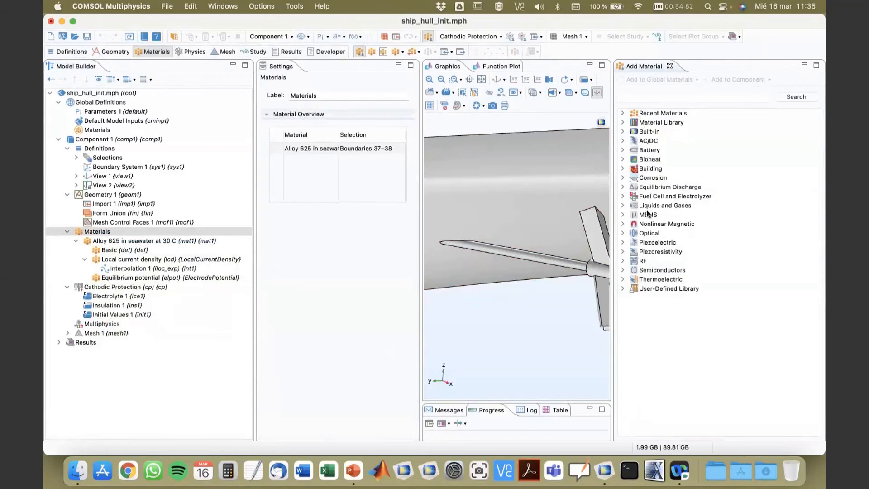
pyautogui.click(622, 178)
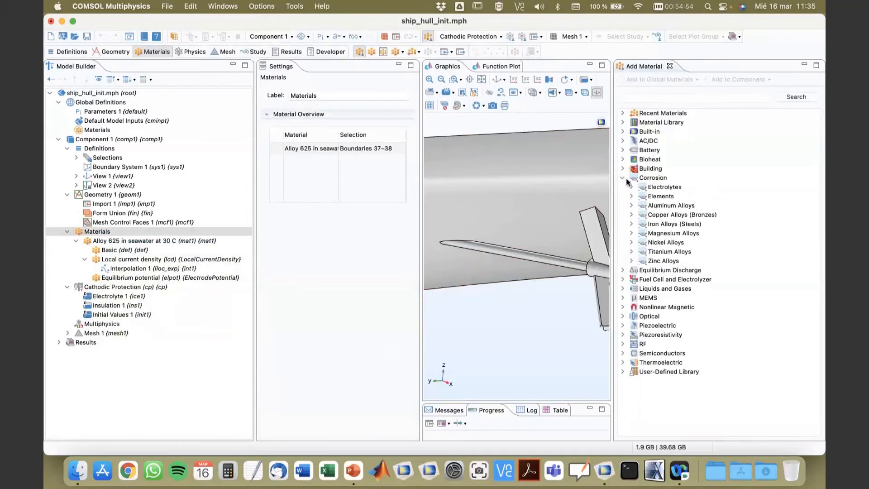
pyautogui.click(632, 214)
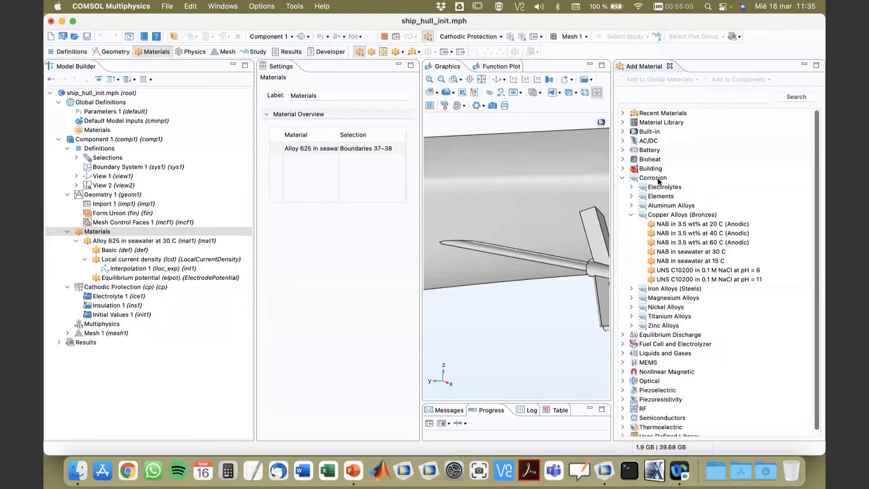
pyautogui.click(693, 252)
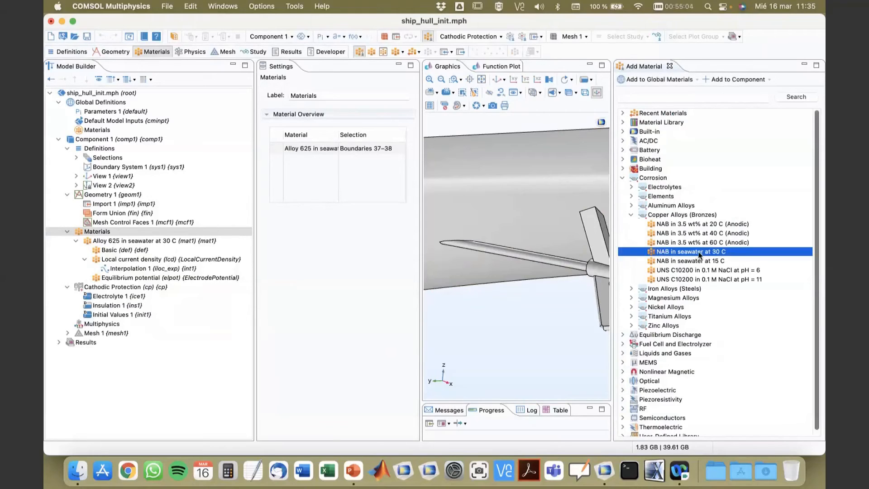
pyautogui.click(731, 80)
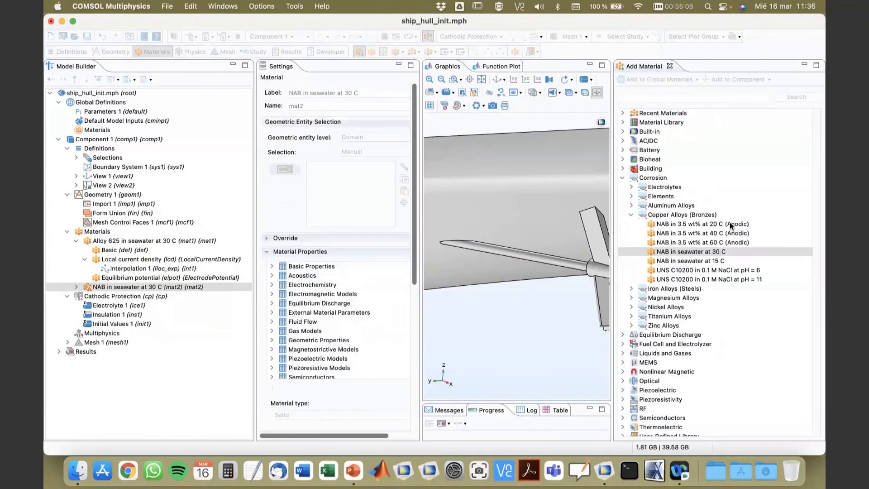
pyautogui.click(670, 66)
# Step: Assign the NAB in seawater material at boundary level to the Propeller union and zoom to the propeller
pyautogui.click(362, 138)
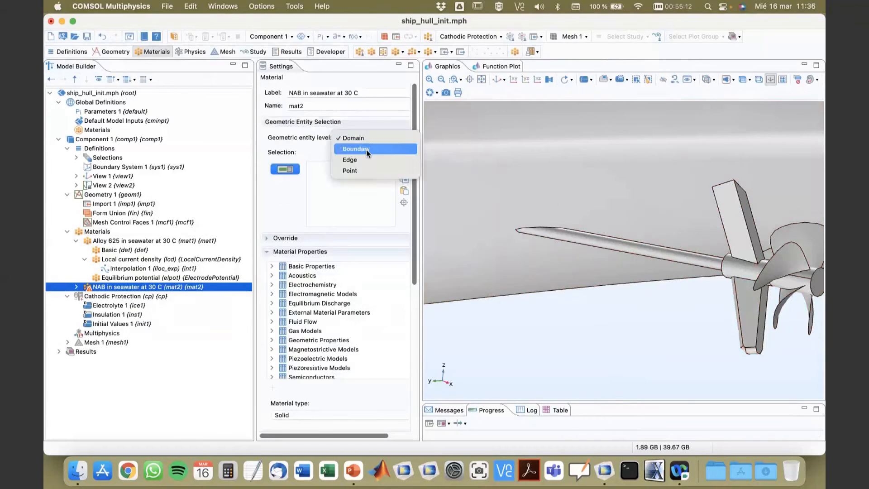
pyautogui.click(365, 150)
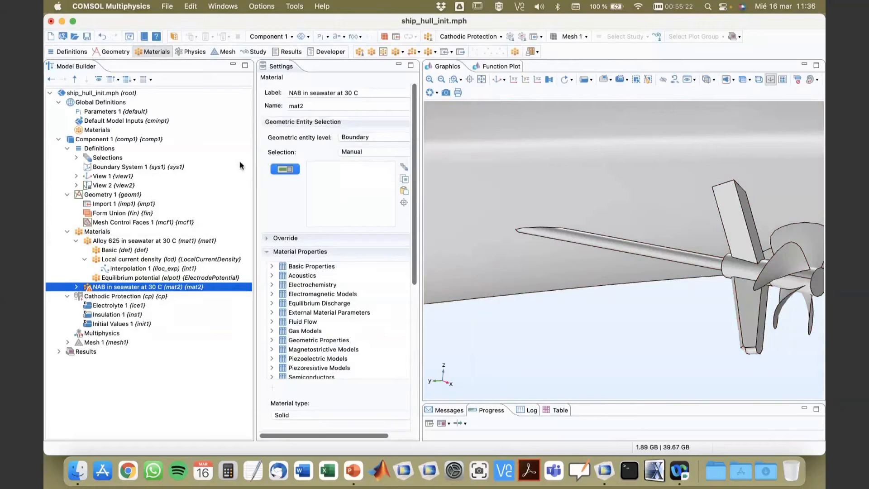
pyautogui.click(363, 151)
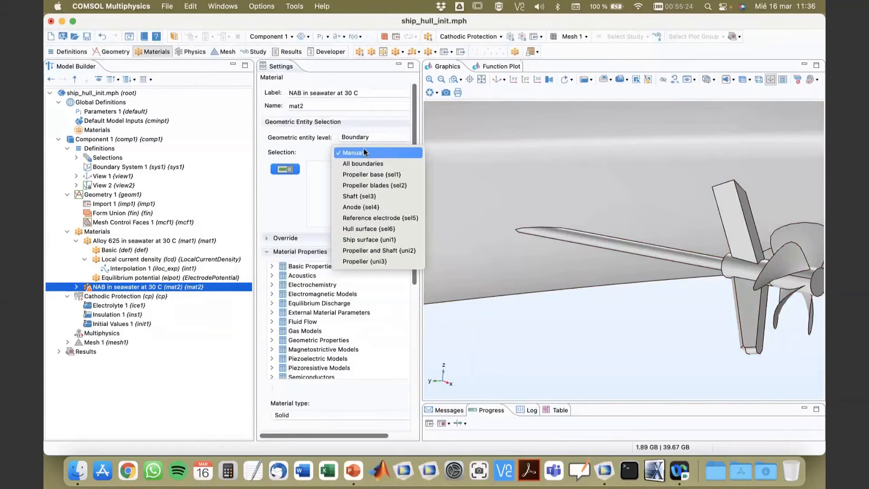
pyautogui.click(373, 261)
pyautogui.moveTo(598, 328); pyautogui.dragTo(455, 320, button='right')
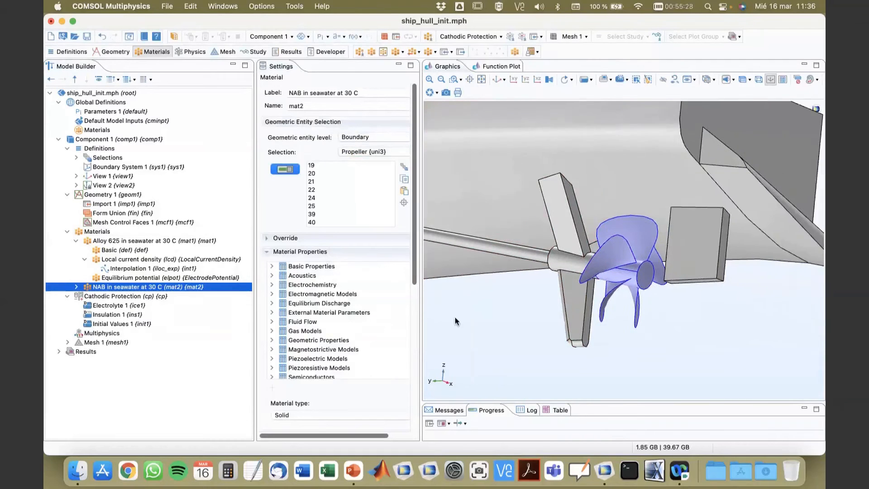
pyautogui.click(404, 203)
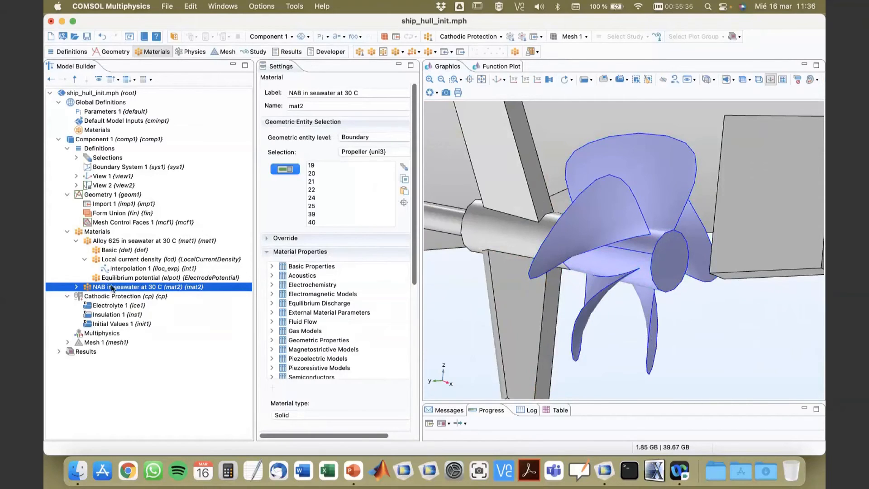
# Step: Plot the NAB material's local current density interpolation function, then close the plot and collapse both material nodes
pyautogui.click(76, 288)
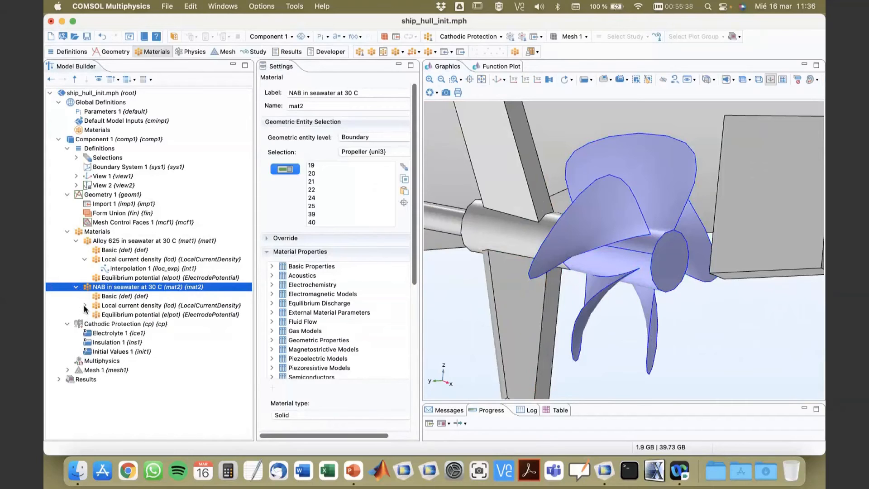
pyautogui.click(137, 315)
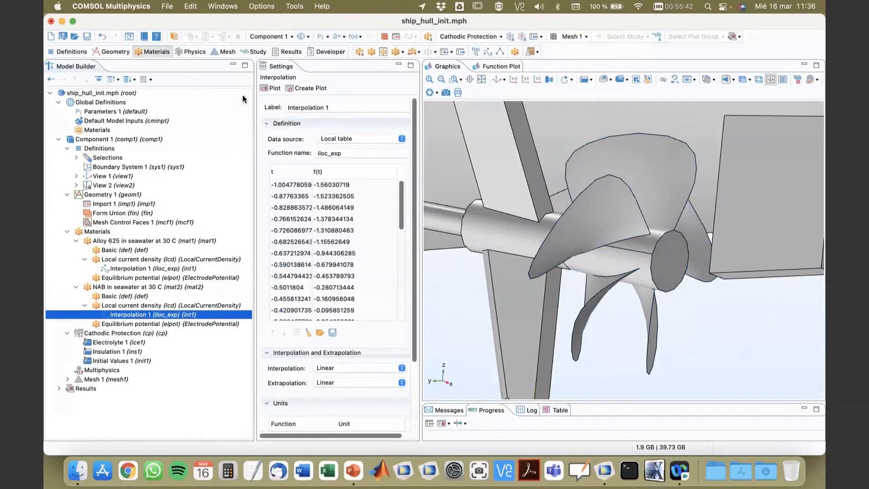
pyautogui.click(272, 89)
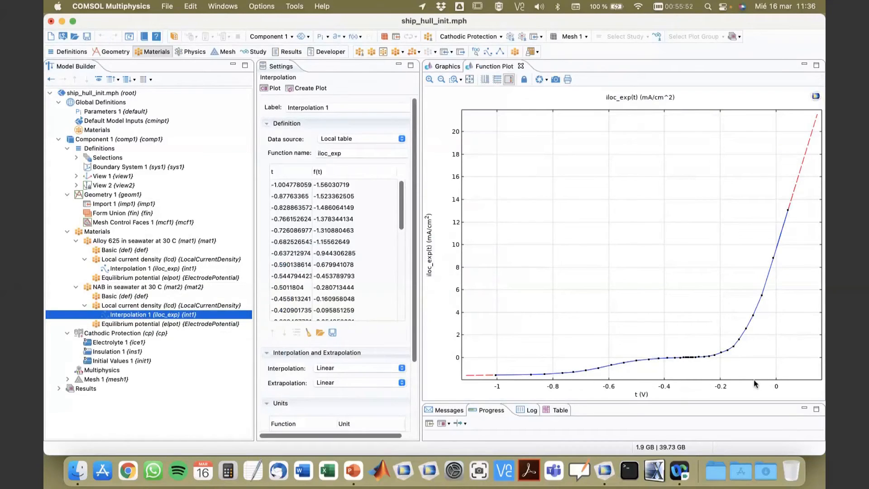
pyautogui.click(76, 287)
pyautogui.click(76, 240)
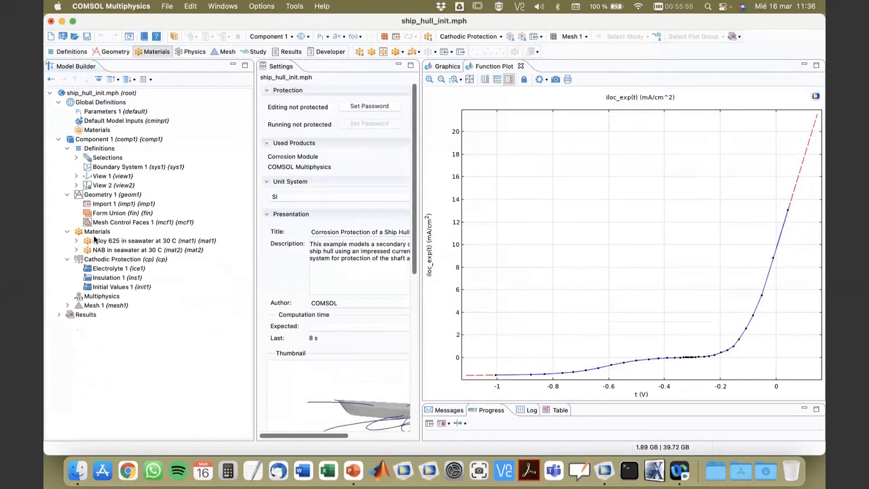
pyautogui.click(520, 66)
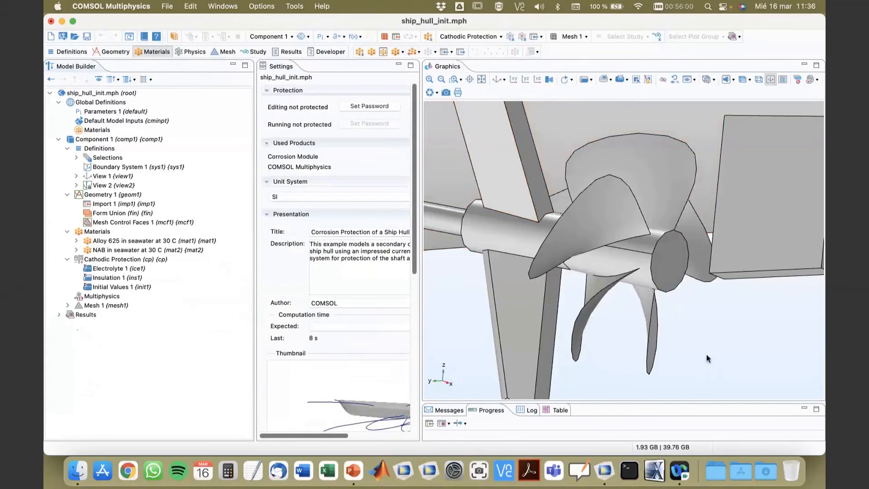
# Step: Open the Electrolyte 1 node, delete all hide nodes in the view and examine the full electrolyte domain around the hull
pyautogui.click(479, 80)
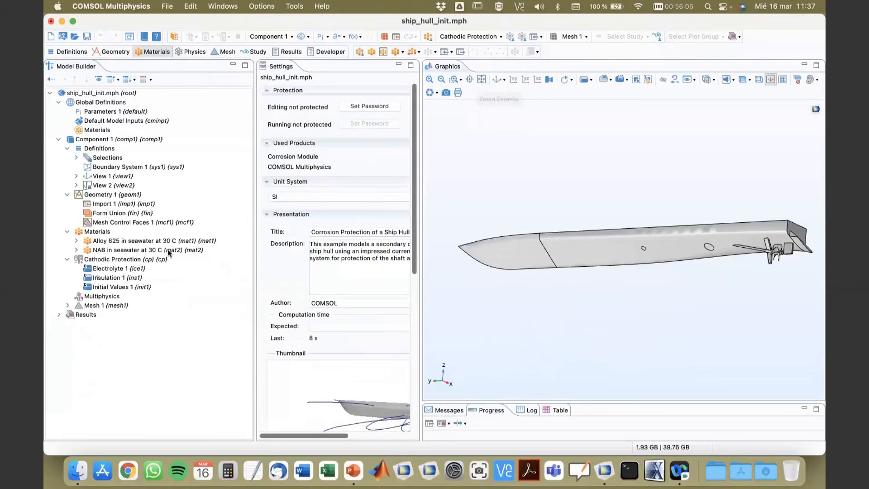
pyautogui.click(110, 268)
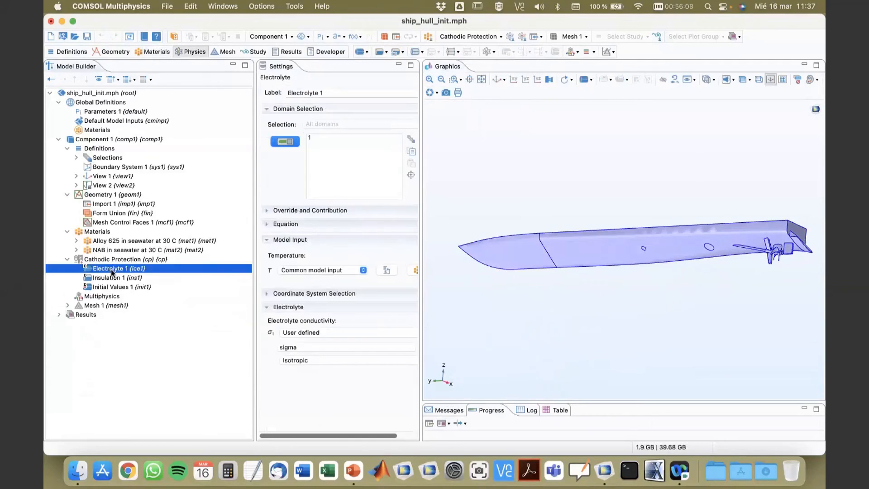
pyautogui.moveTo(560, 178); pyautogui.dragTo(519, 233)
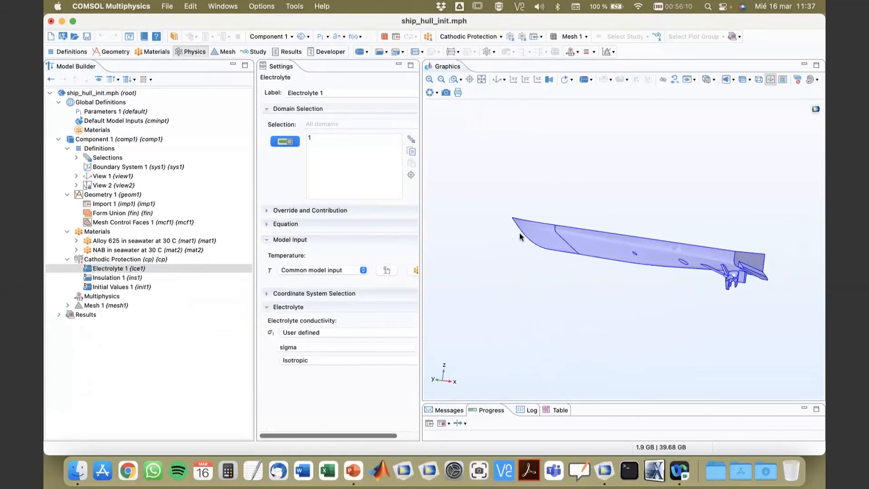
pyautogui.click(675, 80)
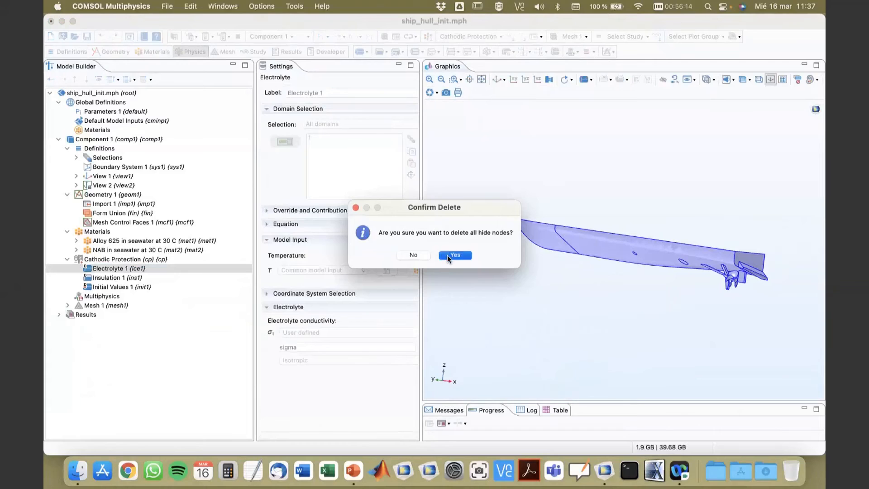
pyautogui.click(450, 255)
pyautogui.scroll(5, 452, 257)
pyautogui.scroll(-5, 514, 288)
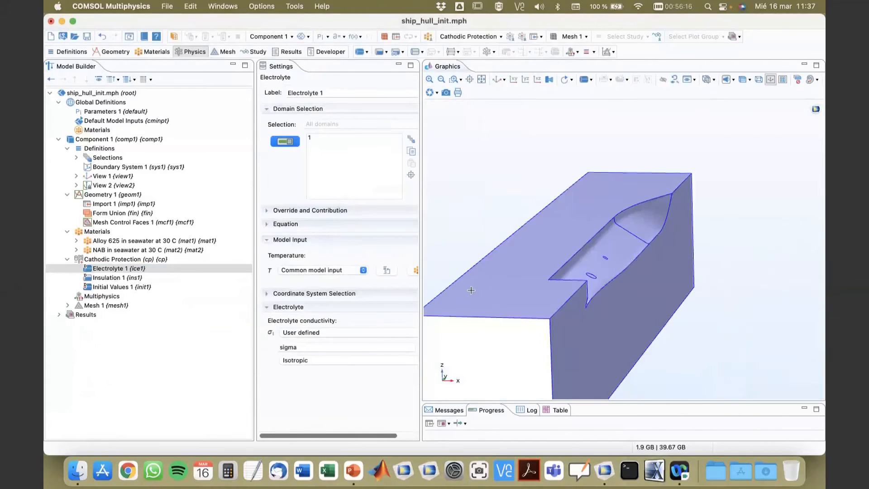
pyautogui.scroll(5, 520, 288)
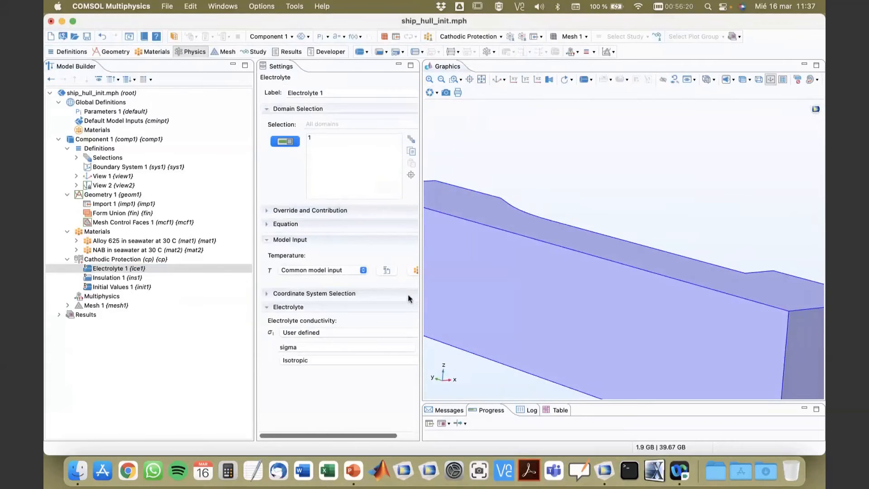
# Step: Try From material as the Electrolyte 1 conductivity source and return it to User defined with sigma
pyautogui.click(310, 346)
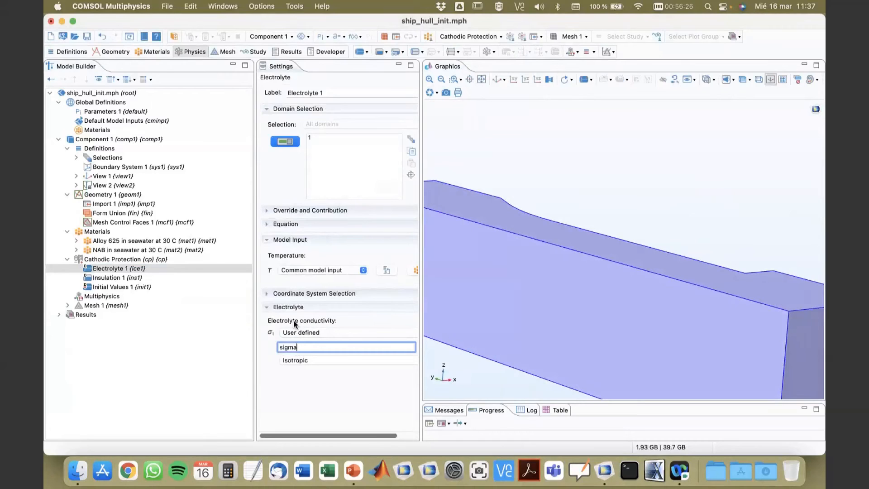
pyautogui.click(310, 333)
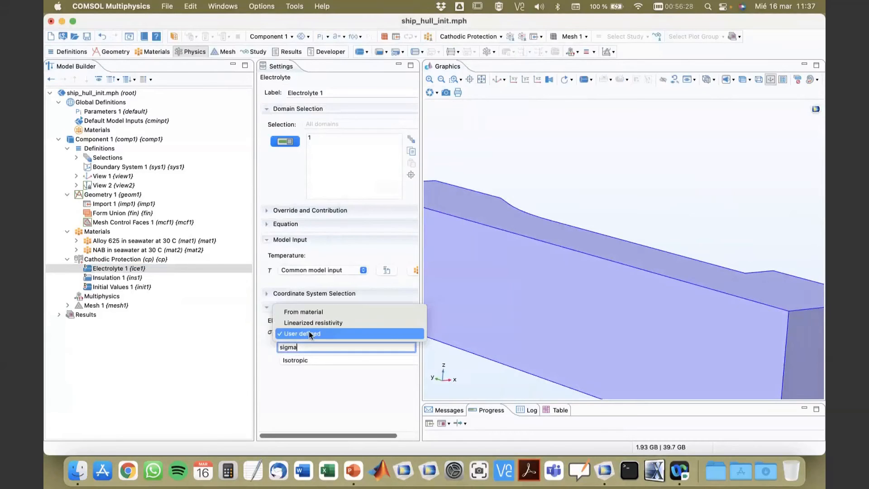
pyautogui.click(307, 314)
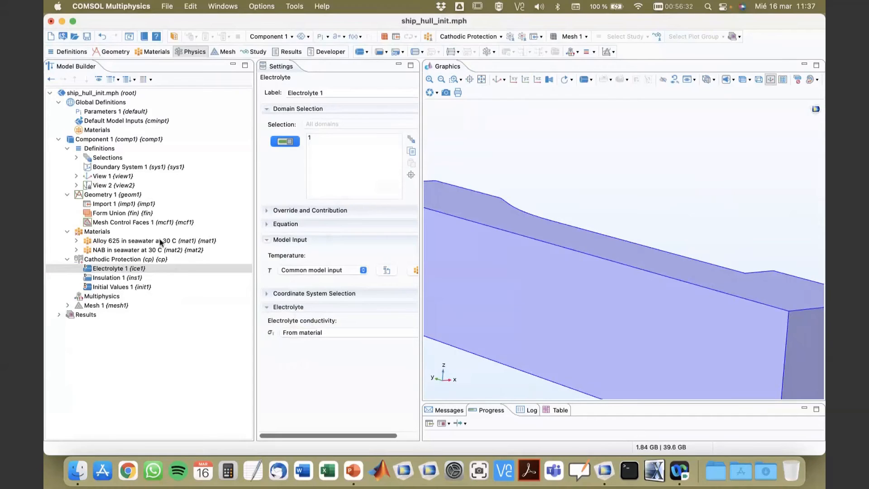
pyautogui.click(300, 333)
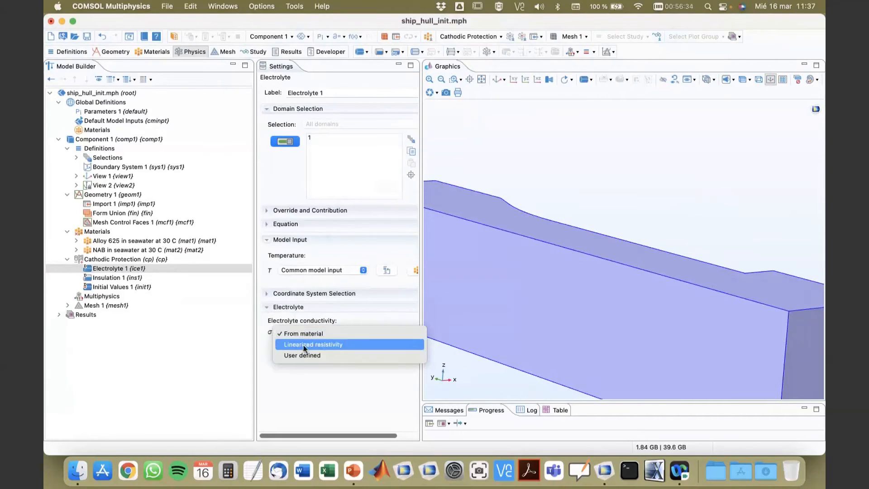
pyautogui.click(303, 355)
pyautogui.doubleClick(303, 347)
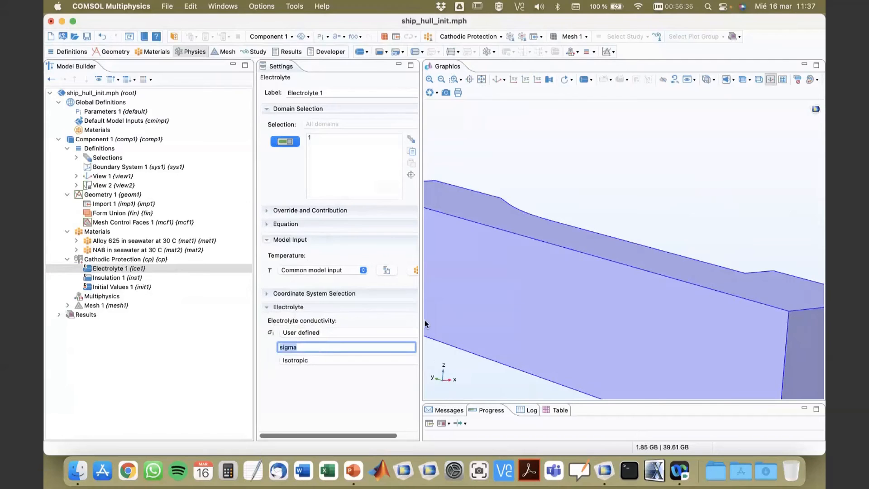
# Step: Widen the settings area, check the definition of sigma in Parameters 1 and return to Electrolyte 1
pyautogui.moveTo(421, 307); pyautogui.dragTo(504, 317)
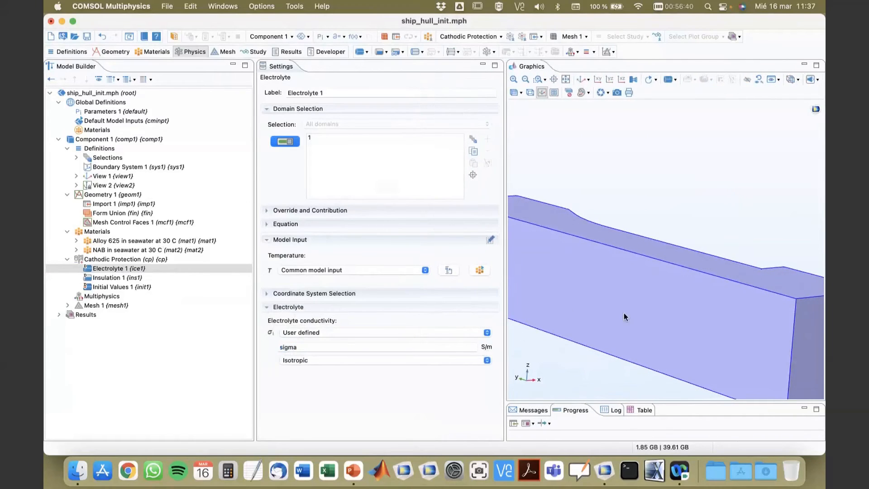
pyautogui.moveTo(623, 313)
pyautogui.mouseDown()
pyautogui.moveTo(609, 322)
pyautogui.moveTo(618, 314)
pyautogui.mouseUp()
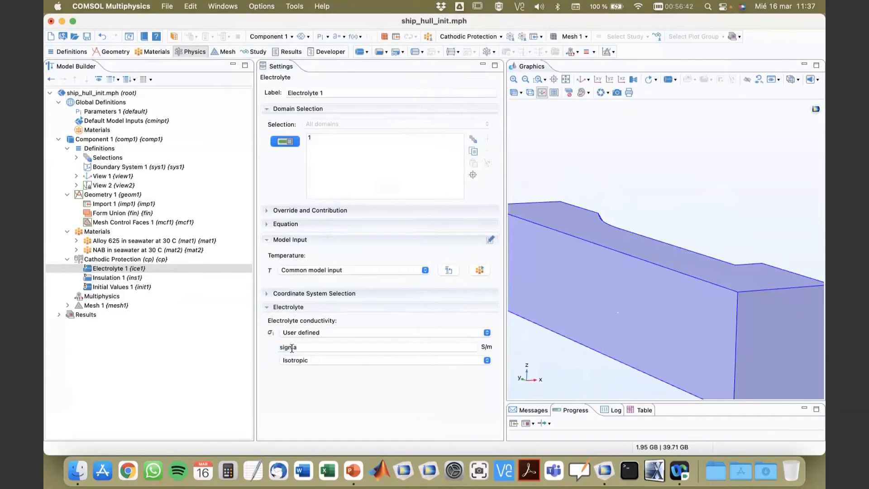
pyautogui.click(96, 112)
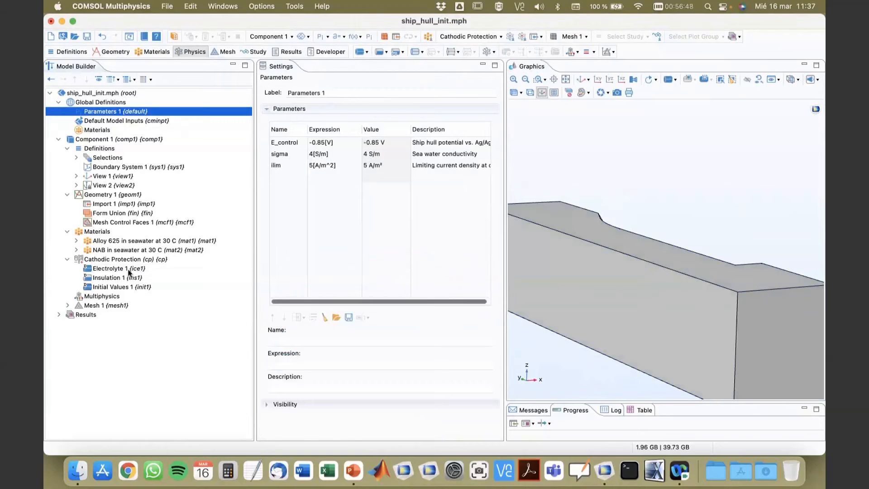
pyautogui.click(113, 269)
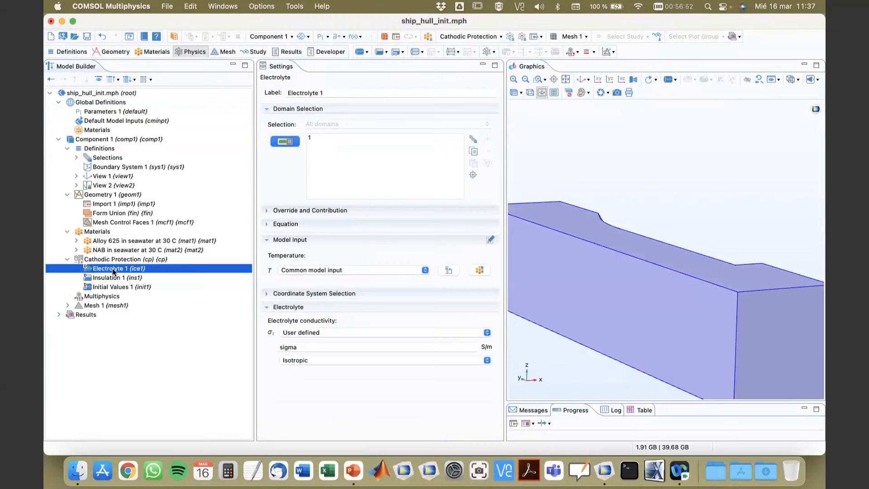
# Step: Add a Reference Electrode point node to the Cathodic Protection interface
pyautogui.click(101, 259)
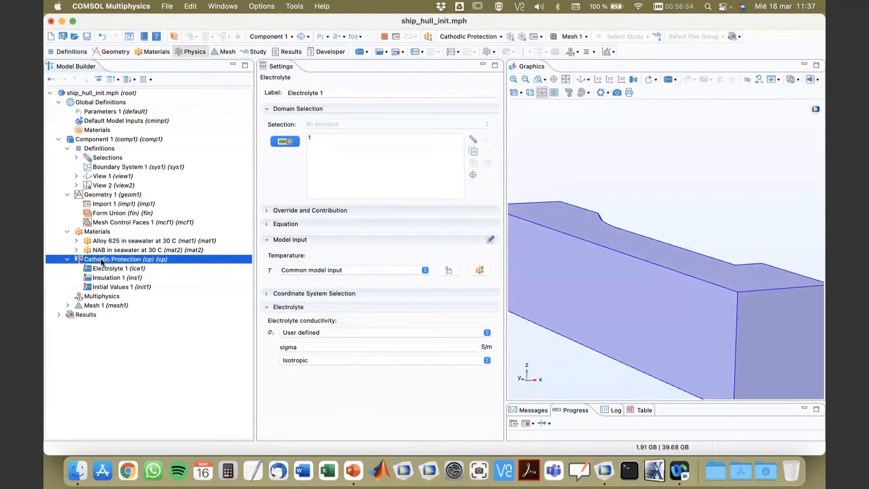
pyautogui.rightClick(101, 259)
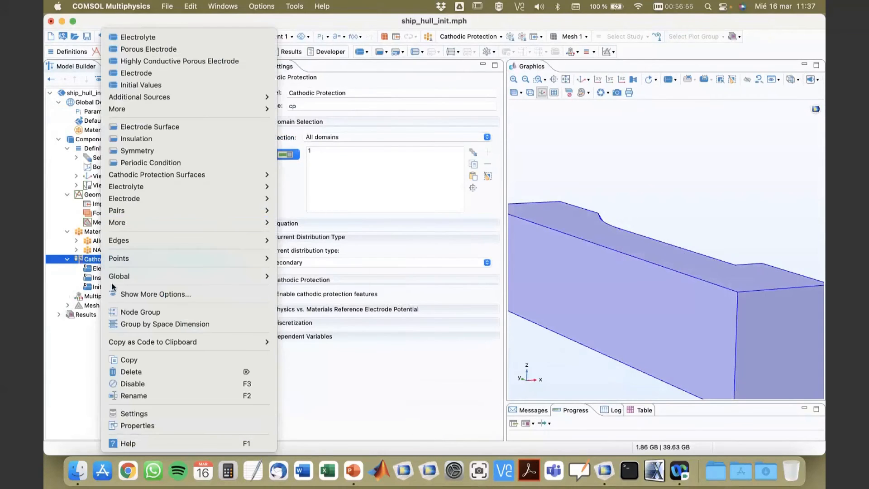
pyautogui.moveTo(159, 222)
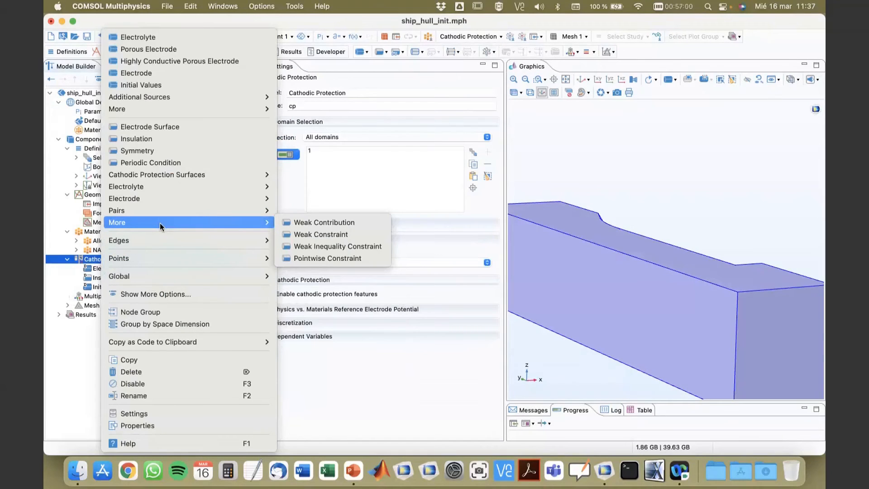
pyautogui.moveTo(157, 257)
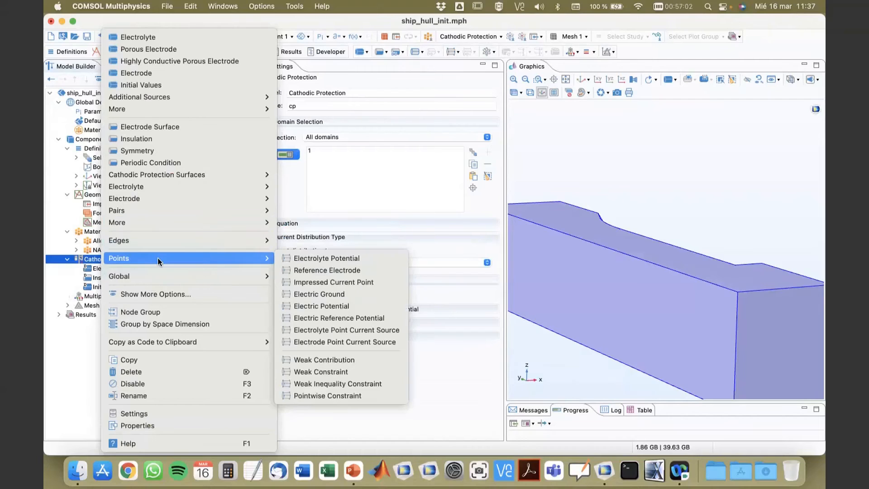
pyautogui.click(319, 272)
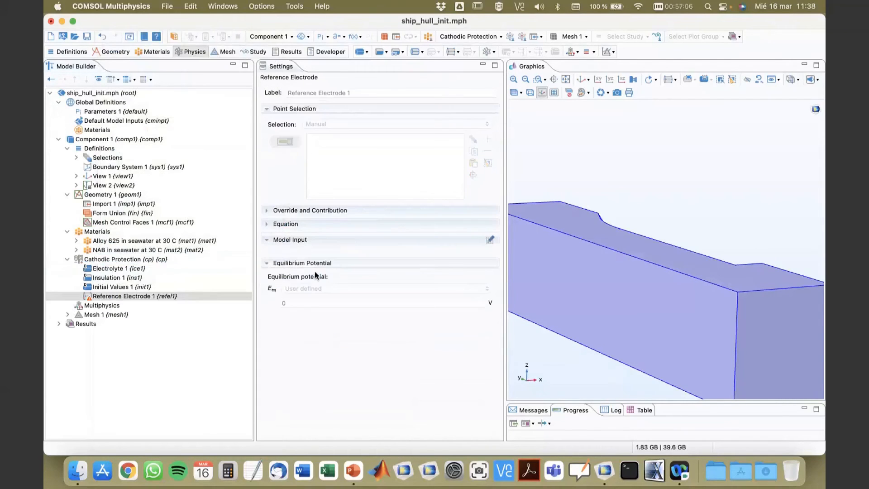
# Step: Hide the outer faces of the electrolyte block so that only the ship hull is displayed, and fit it in view
pyautogui.moveTo(583, 357); pyautogui.dragTo(654, 334)
pyautogui.moveTo(628, 144); pyautogui.dragTo(636, 182)
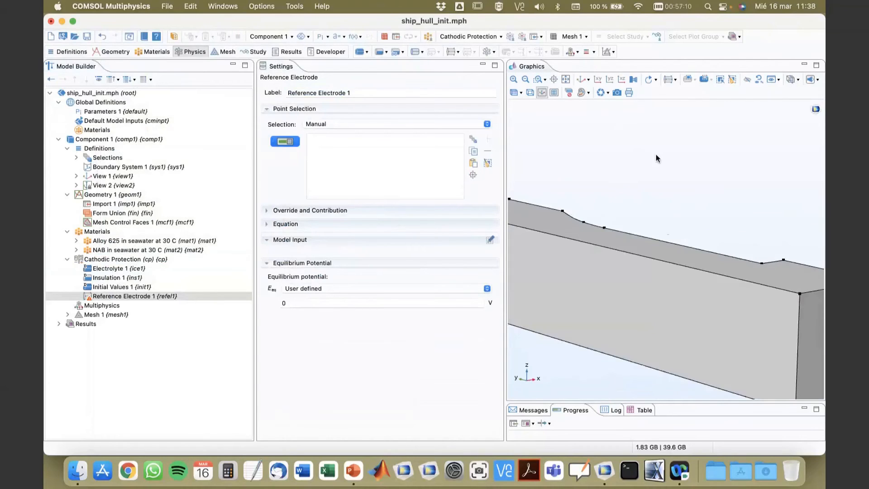
pyautogui.click(747, 78)
pyautogui.click(608, 337)
pyautogui.click(613, 327)
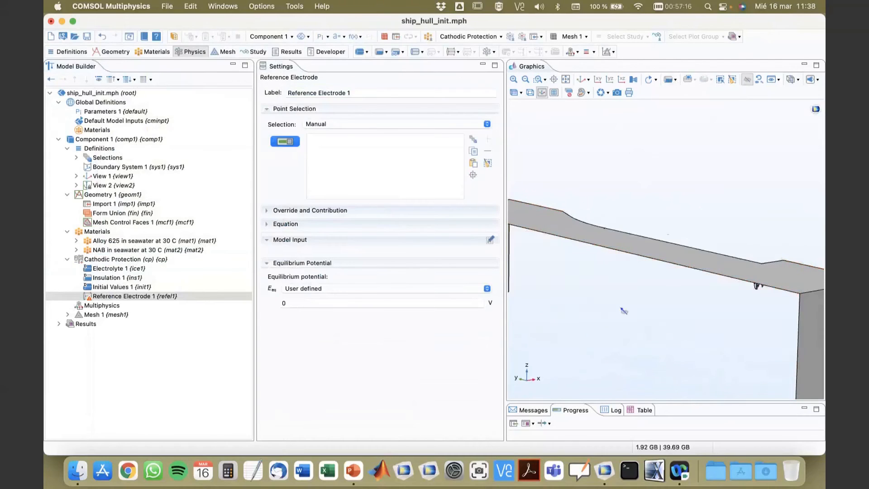
pyautogui.click(791, 329)
pyautogui.click(769, 280)
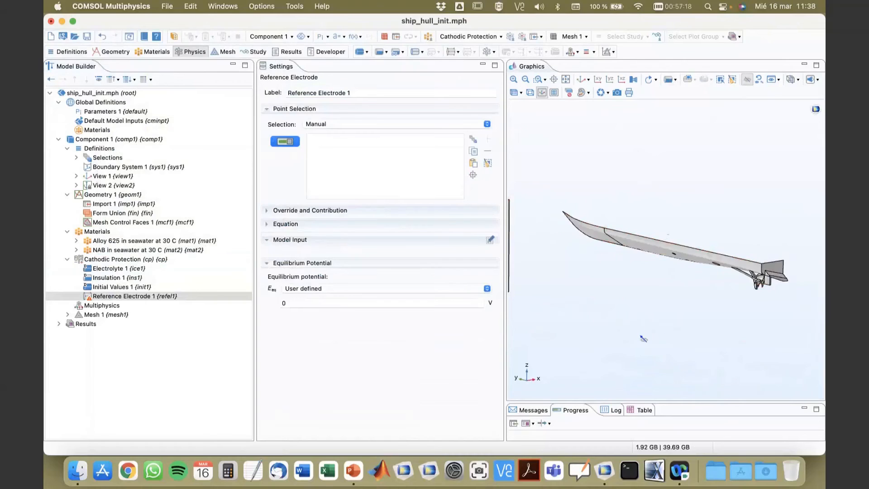
pyautogui.moveTo(643, 338); pyautogui.dragTo(631, 345)
pyautogui.click(528, 223)
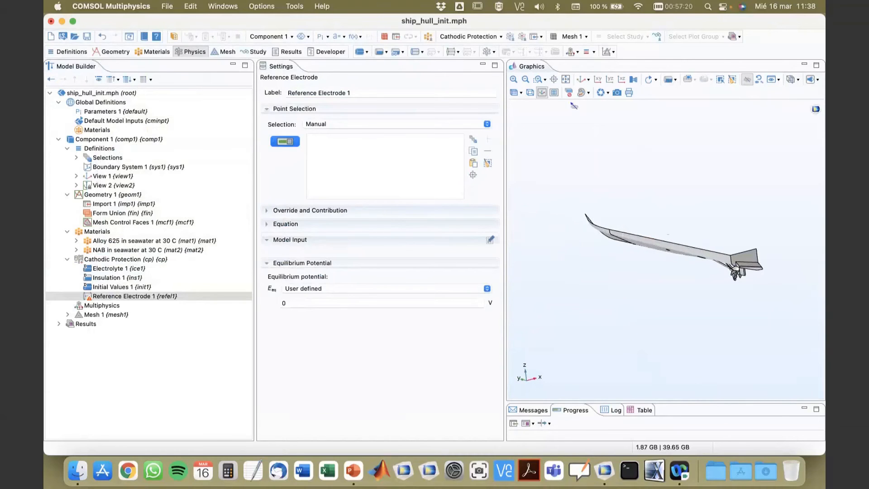
pyautogui.click(567, 80)
pyautogui.moveTo(639, 351); pyautogui.dragTo(664, 321)
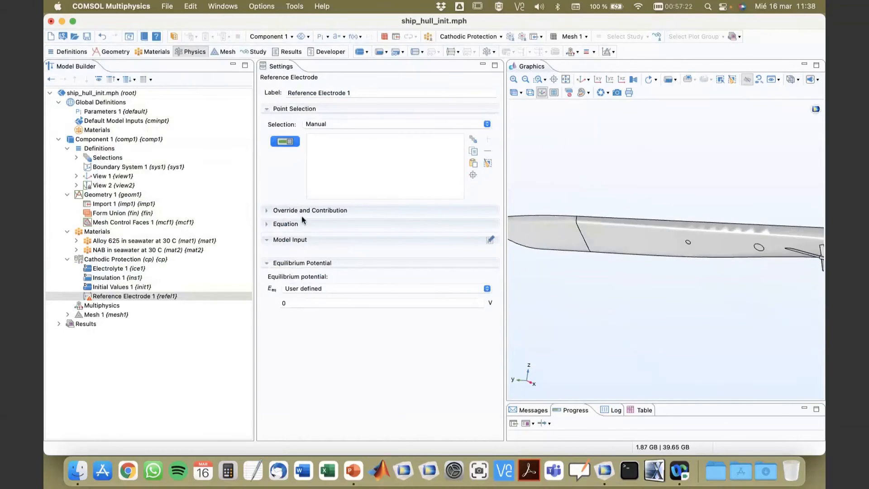
# Step: Assign point 49 to Reference Electrode 1 by pasting the selection, and zoom to that point on the hull
pyautogui.click(107, 297)
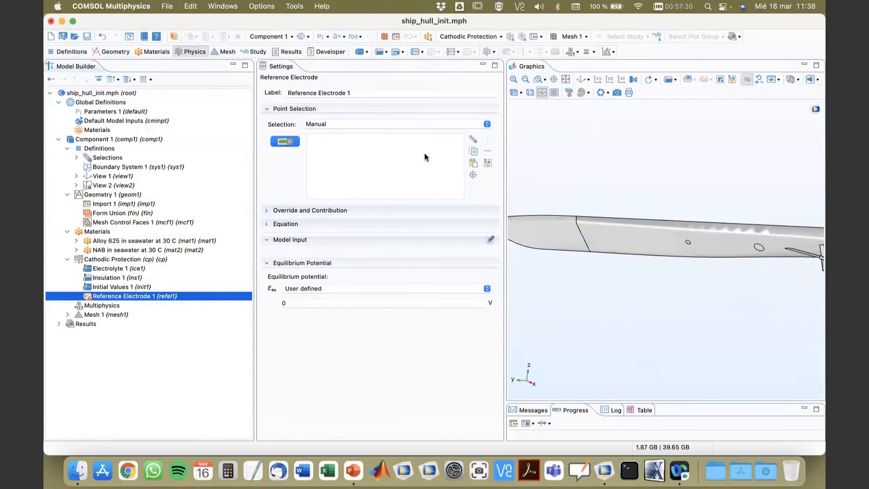
pyautogui.click(473, 163)
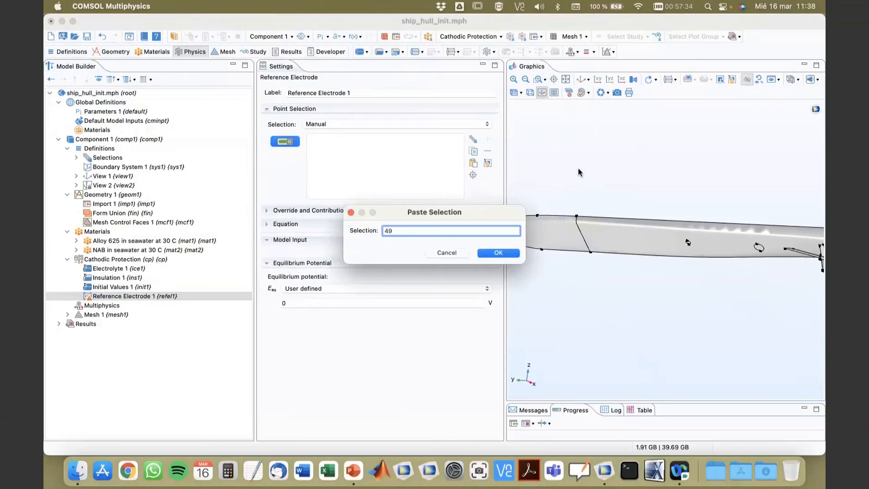
pyautogui.click(483, 255)
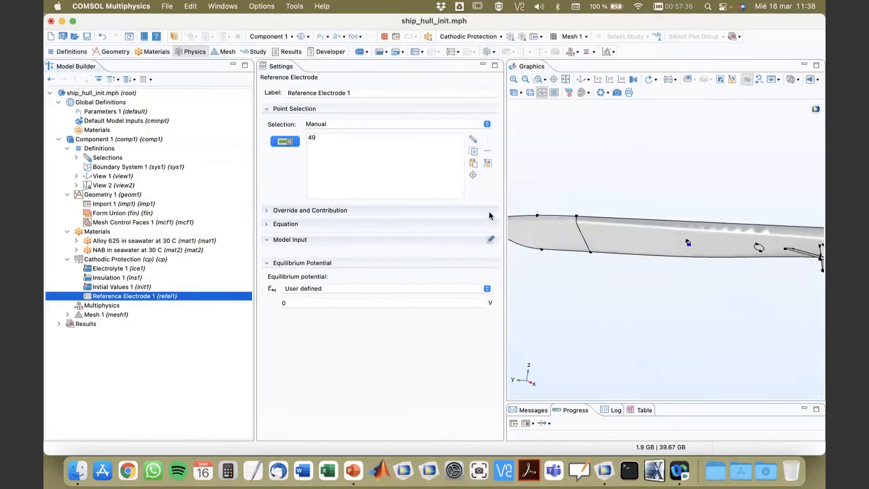
pyautogui.click(473, 175)
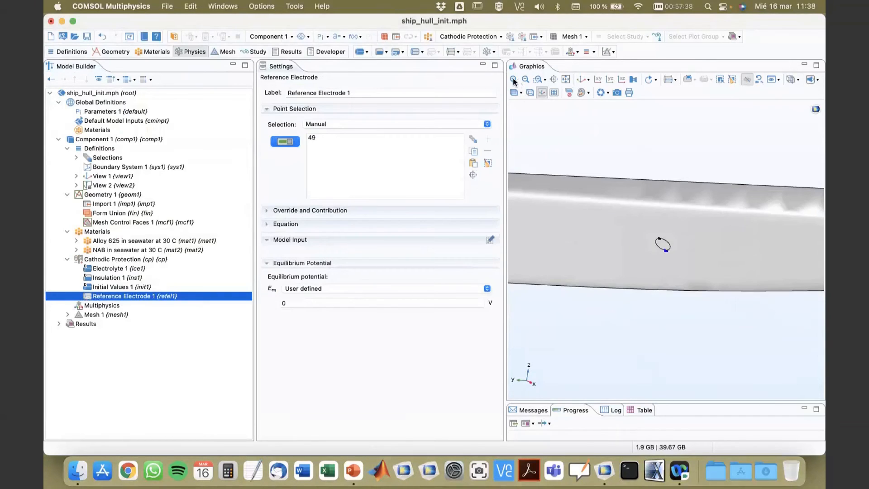
pyautogui.scroll(2, 609, 161)
pyautogui.scroll(4, 651, 253)
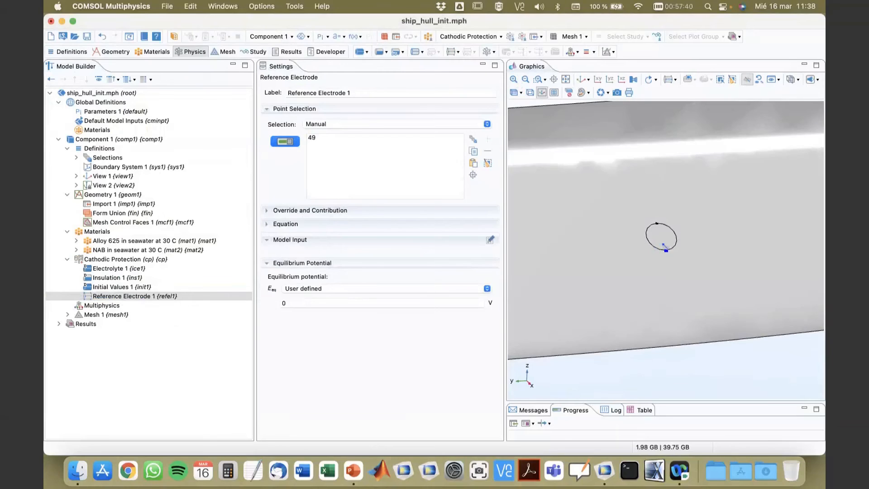
pyautogui.moveTo(677, 268); pyautogui.dragTo(585, 268)
pyautogui.moveTo(586, 268); pyautogui.dragTo(538, 269, button='right')
pyautogui.moveTo(752, 240); pyautogui.dragTo(612, 196, button='right')
pyautogui.moveTo(611, 194); pyautogui.dragTo(622, 201)
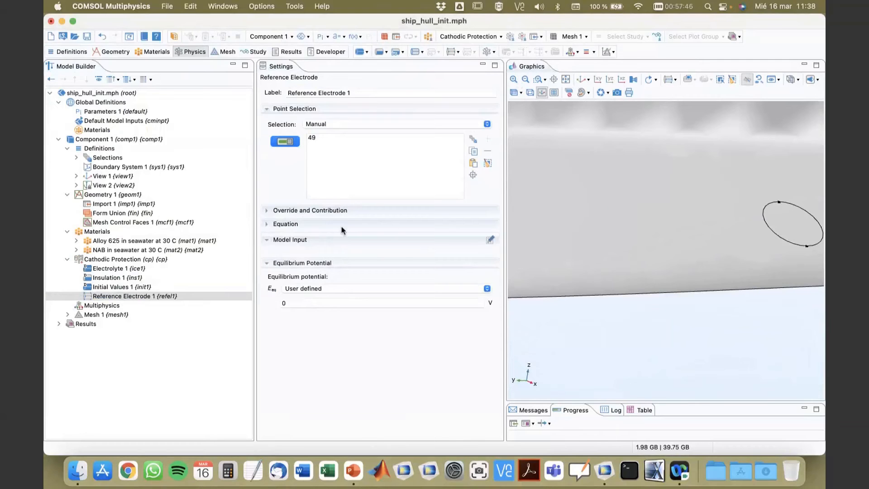
# Step: Add an Impressed Current Surface boundary node to the Cathodic Protection interface
pyautogui.click(137, 262)
pyautogui.rightClick(136, 261)
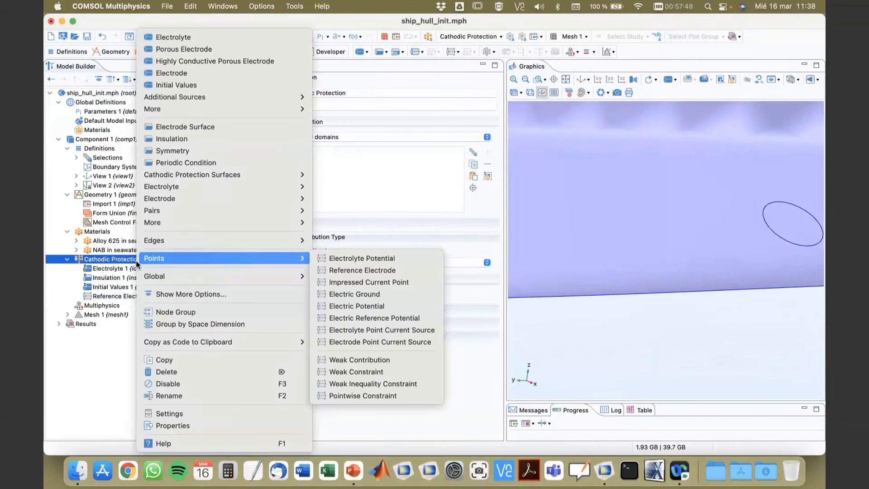
pyautogui.moveTo(199, 175)
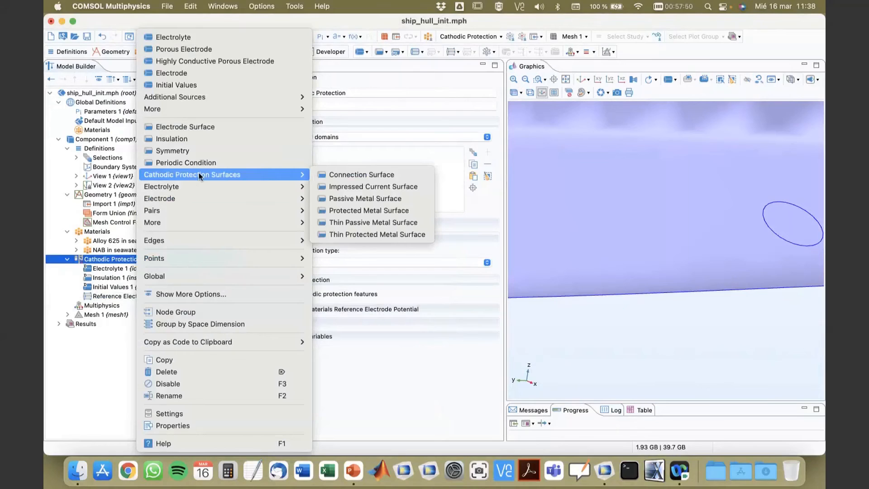
pyautogui.click(384, 186)
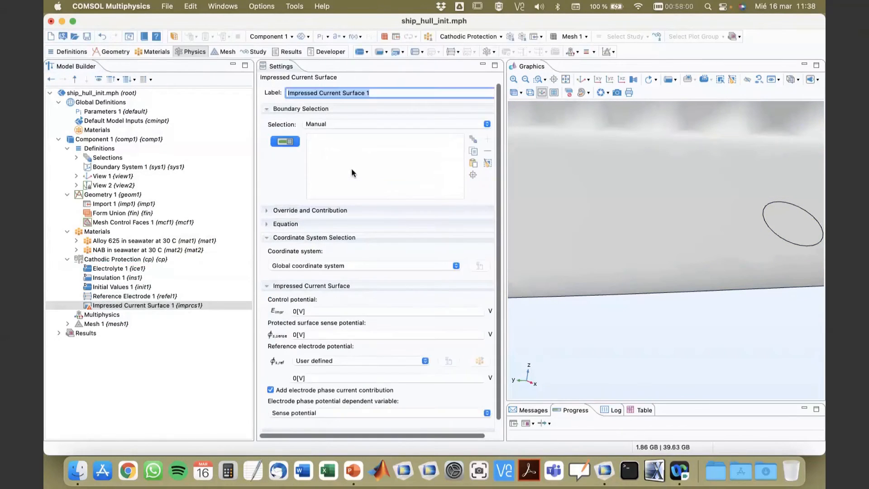
# Step: Assign the Anode selection to Impressed Current Surface 1 and zoom to that boundary to check its place on the hull
pyautogui.click(341, 125)
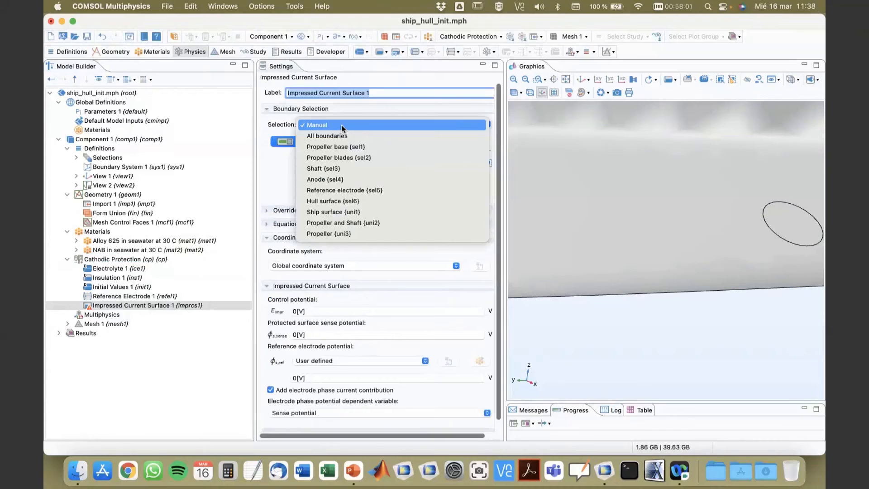
pyautogui.click(343, 181)
pyautogui.click(473, 174)
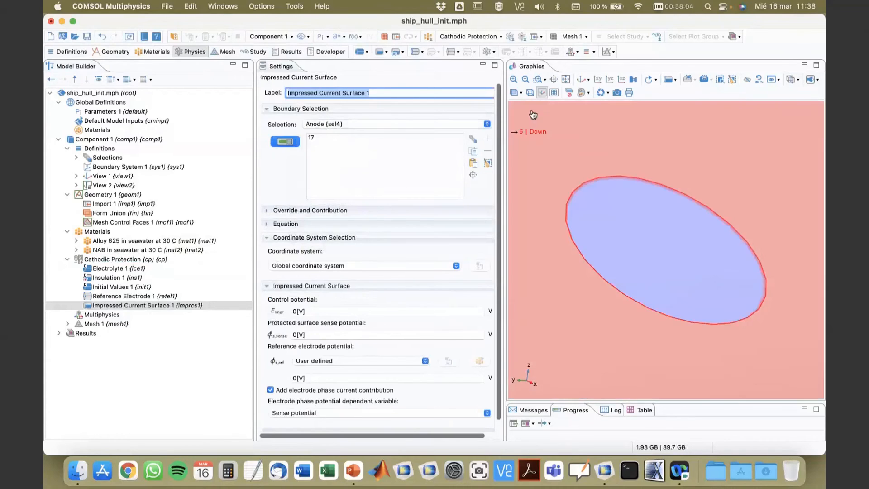
pyautogui.click(525, 80)
pyautogui.click(525, 80)
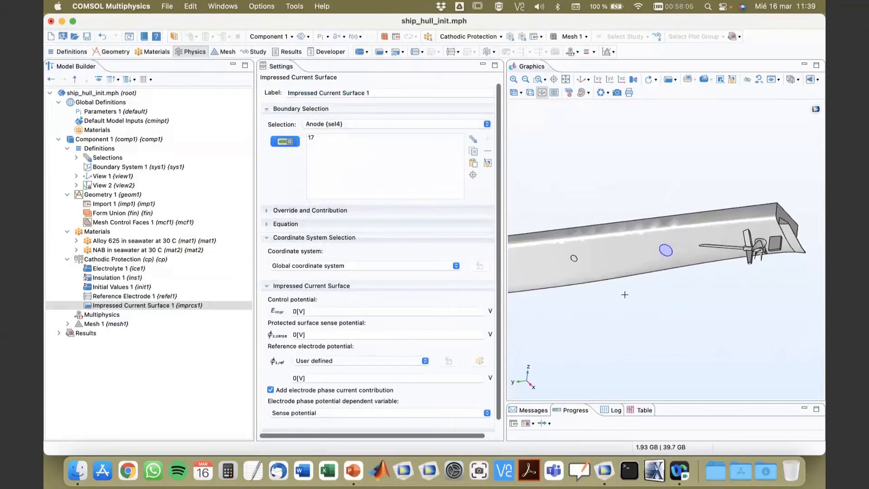
pyautogui.click(513, 79)
pyautogui.click(338, 139)
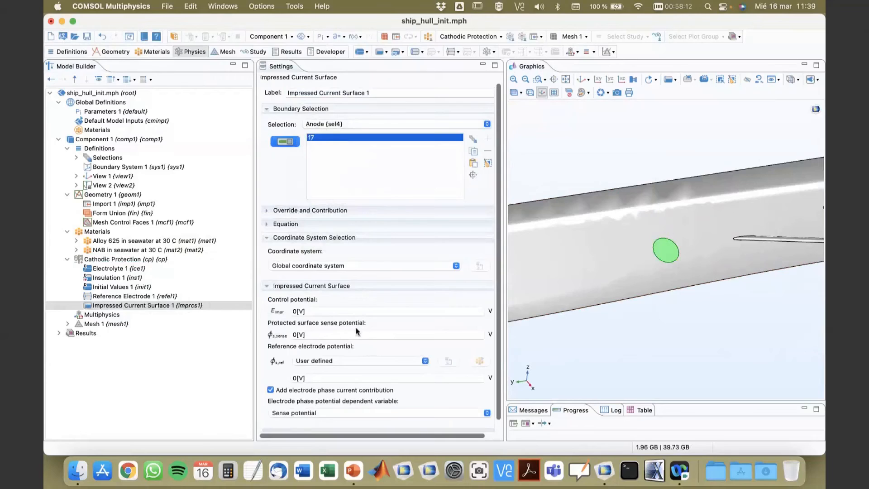
# Step: Set the control potential of Impressed Current Surface 1 to E_control and check that parameter's definition in Parameters 1
pyautogui.click(320, 311)
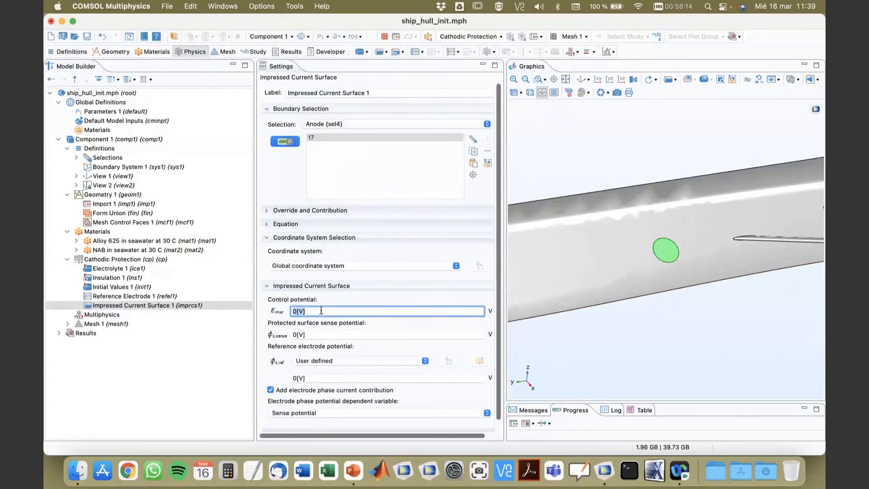
pyautogui.write('E_control')
pyautogui.click(116, 120)
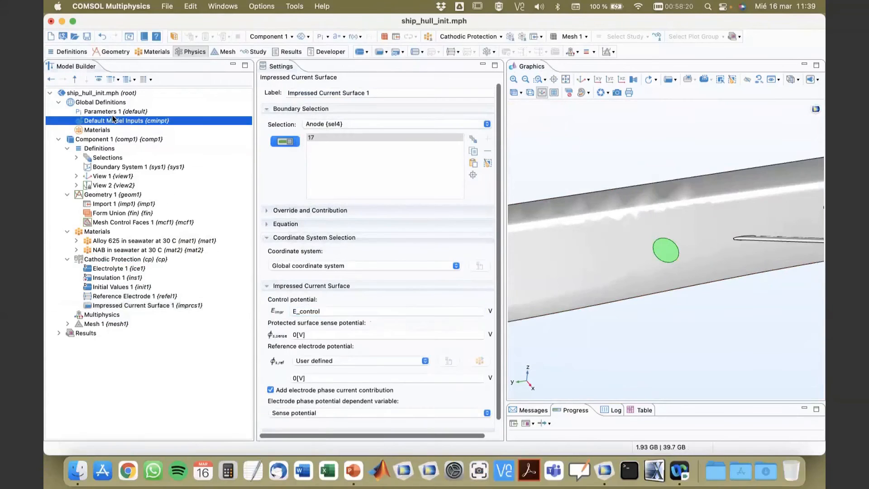
pyautogui.click(116, 112)
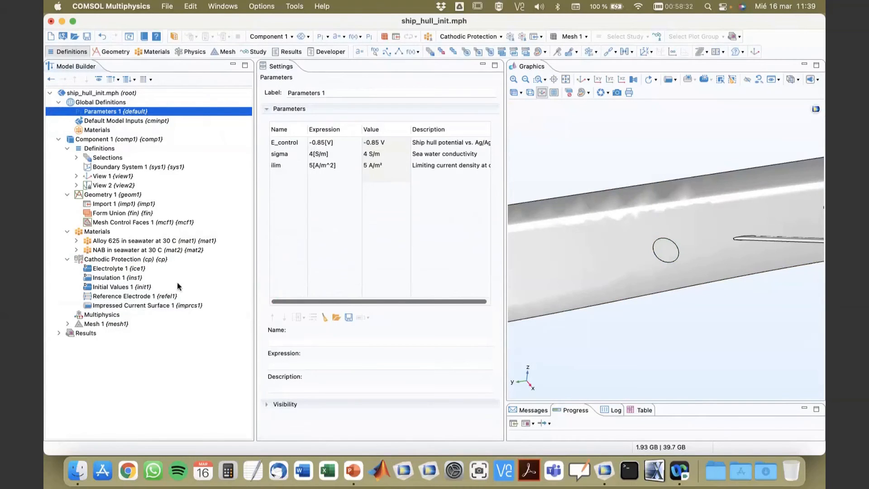
pyautogui.click(167, 305)
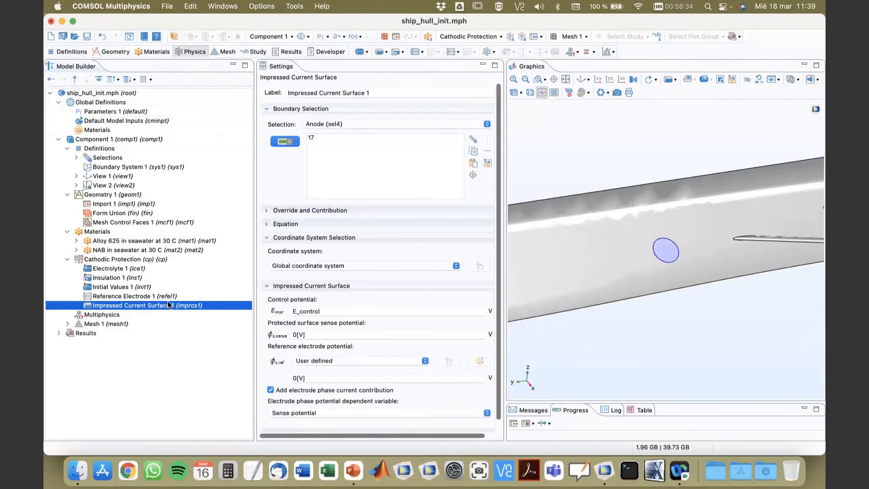
# Step: Add an Electrode Surface node to the Cathodic Protection interface and assign the Shaft selection to it
pyautogui.click(101, 261)
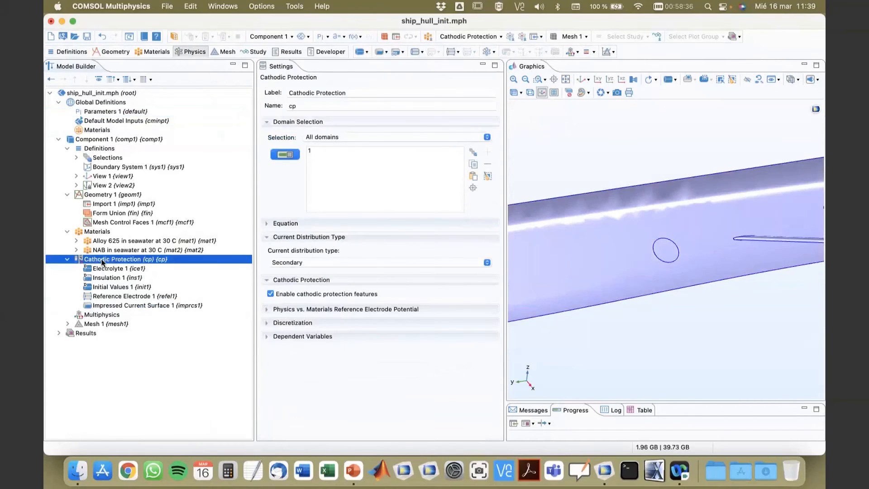
pyautogui.rightClick(102, 262)
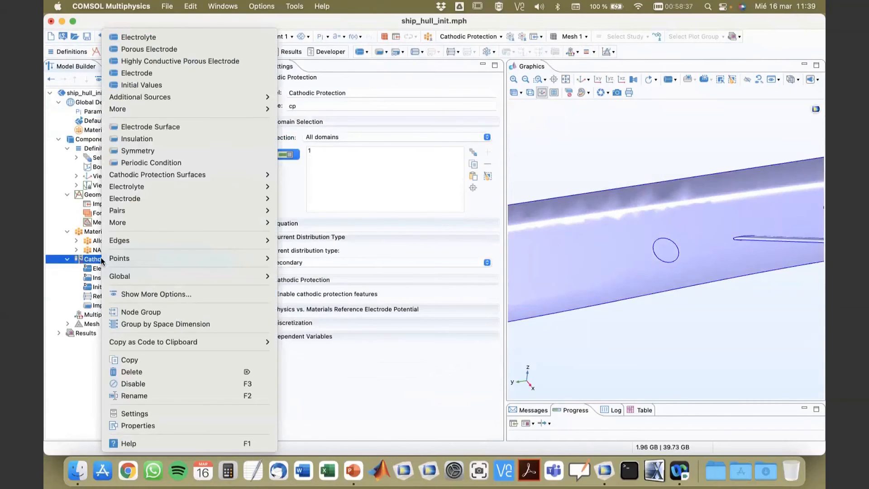
pyautogui.click(190, 130)
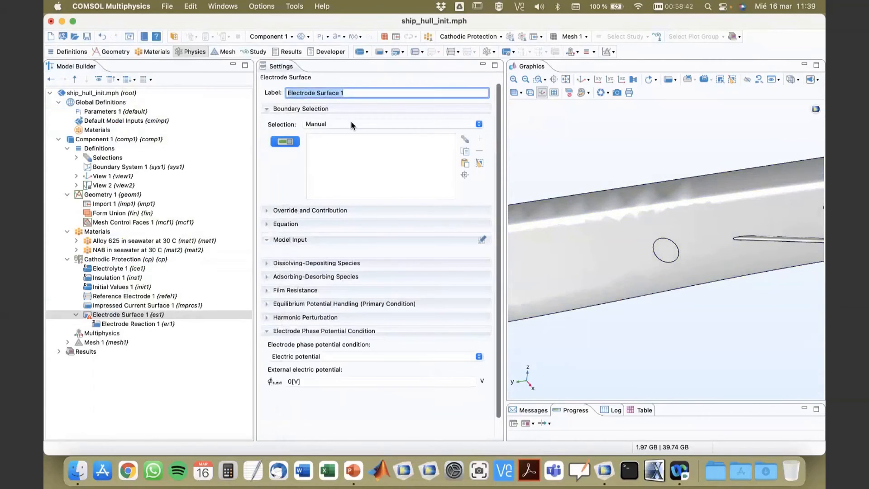
pyautogui.click(349, 125)
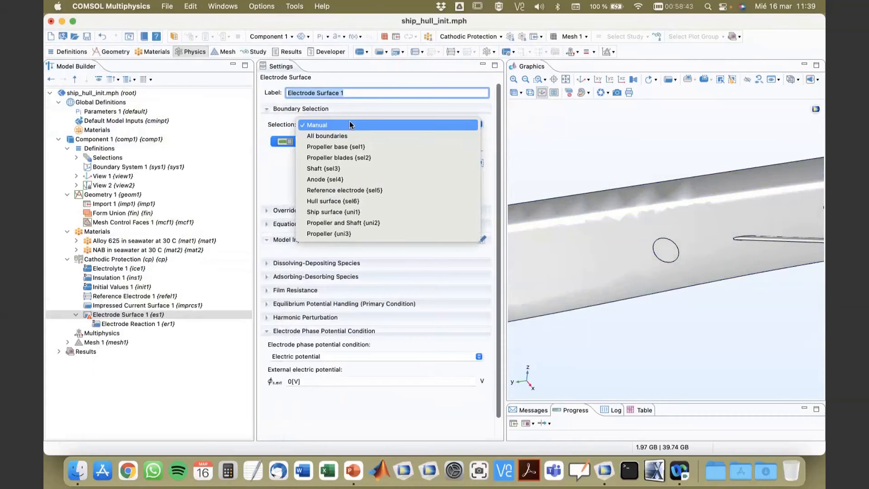
pyautogui.click(335, 171)
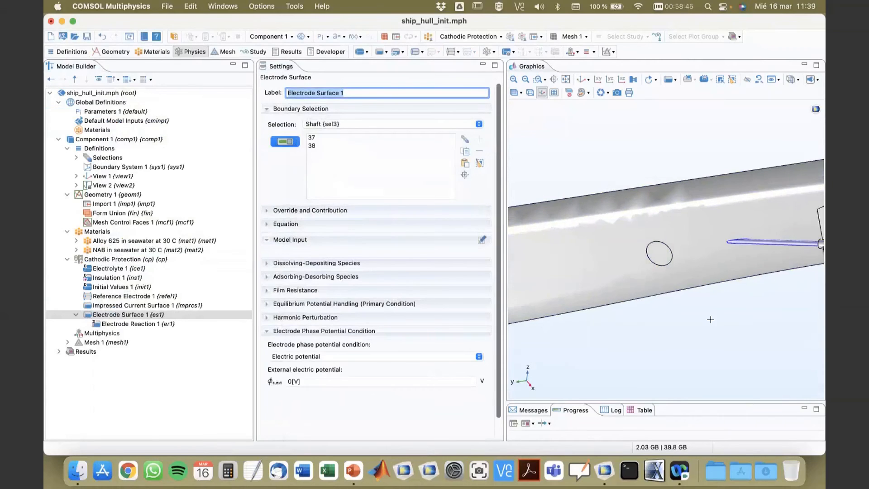
pyautogui.moveTo(759, 313); pyautogui.dragTo(627, 326, button='right')
pyautogui.moveTo(627, 326); pyautogui.dragTo(633, 338)
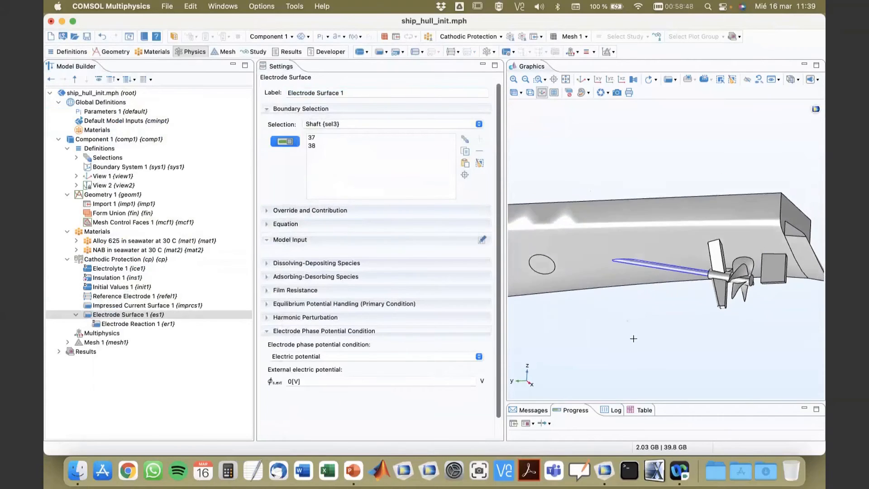
# Step: Compare the boundary selection of Alloy 625 in seawater at 30 C with Electrode Surface 1, and display the electrode surface's equation
pyautogui.click(111, 240)
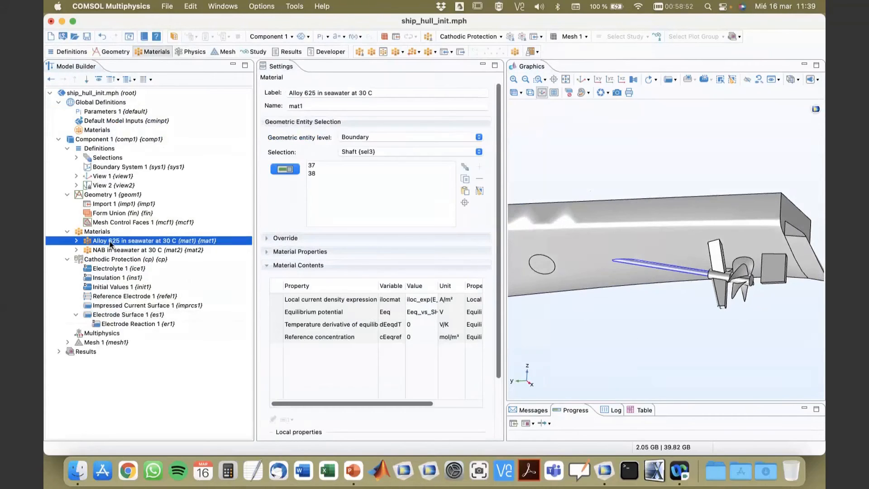
pyautogui.click(114, 315)
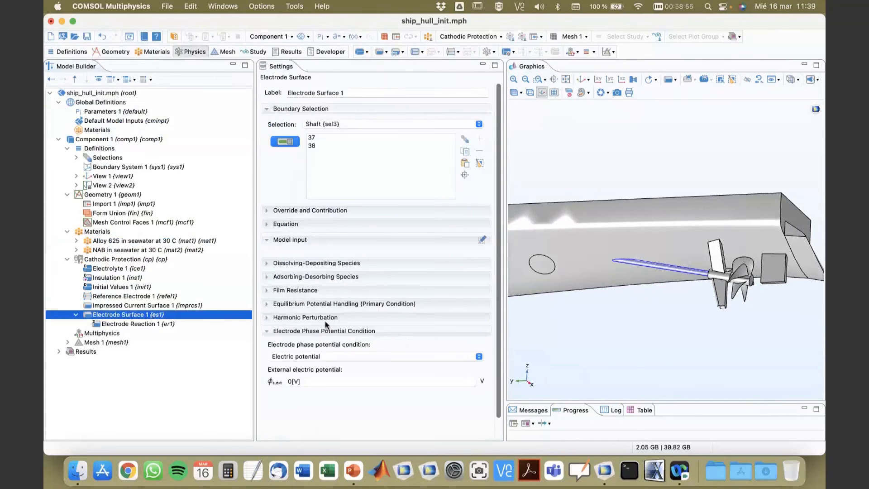
pyautogui.click(158, 240)
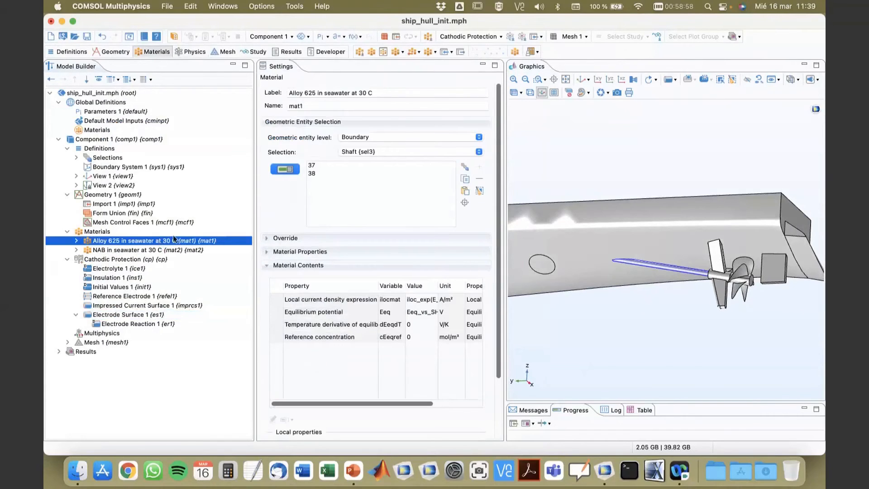
pyautogui.click(132, 317)
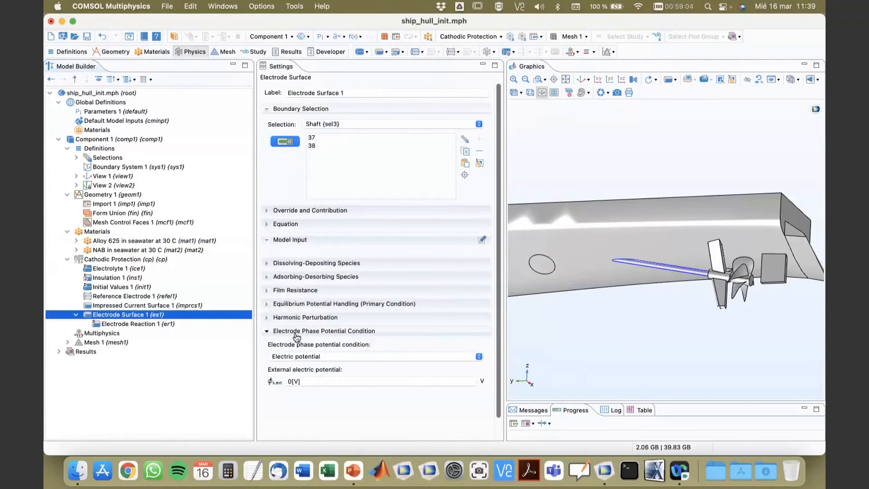
pyautogui.click(282, 225)
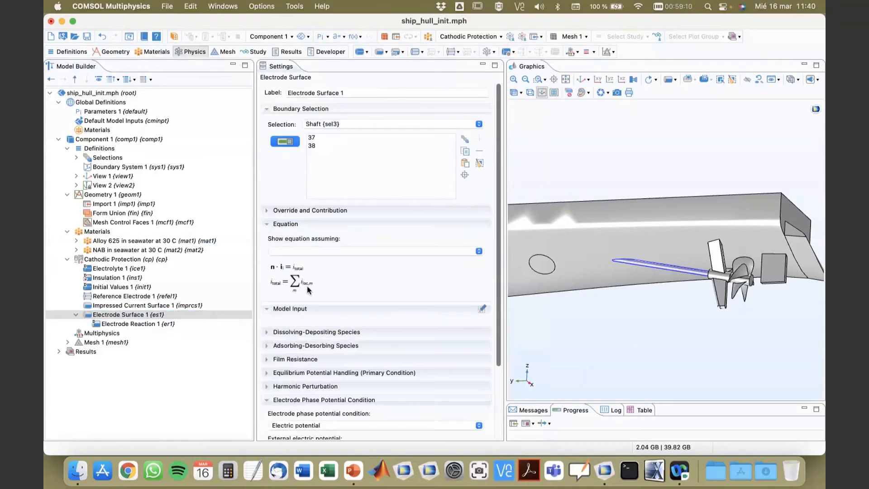
# Step: Enable the limiting current density in Electrode Reaction 1, set it to ilim, and check that parameter's definition in Parameters 1
pyautogui.click(141, 324)
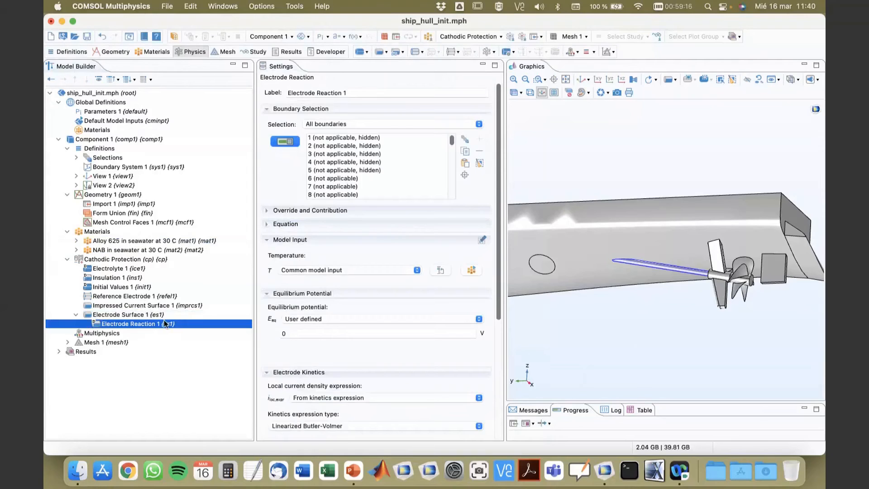
pyautogui.scroll(-8, 384, 344)
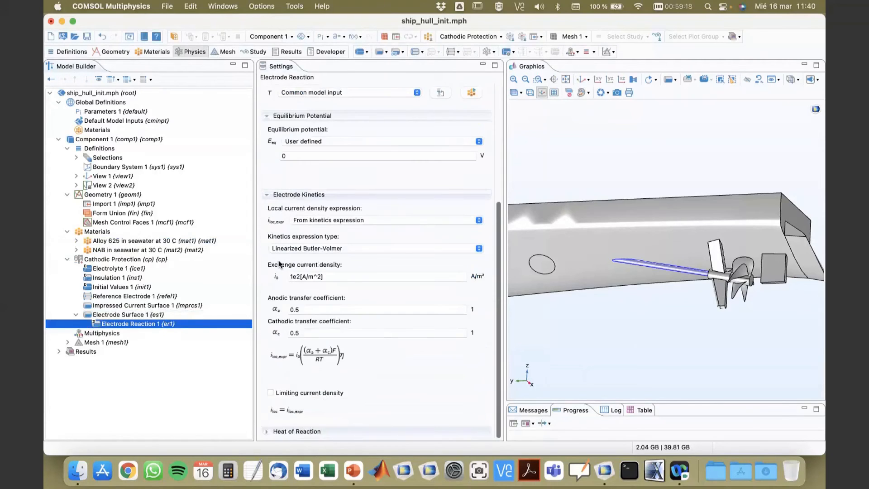
pyautogui.scroll(2, 314, 271)
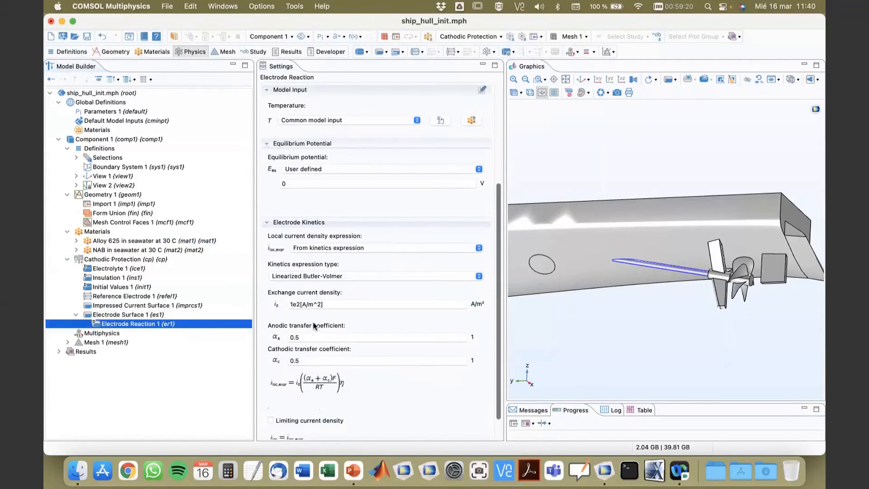
pyautogui.scroll(-1, 314, 326)
pyautogui.click(276, 403)
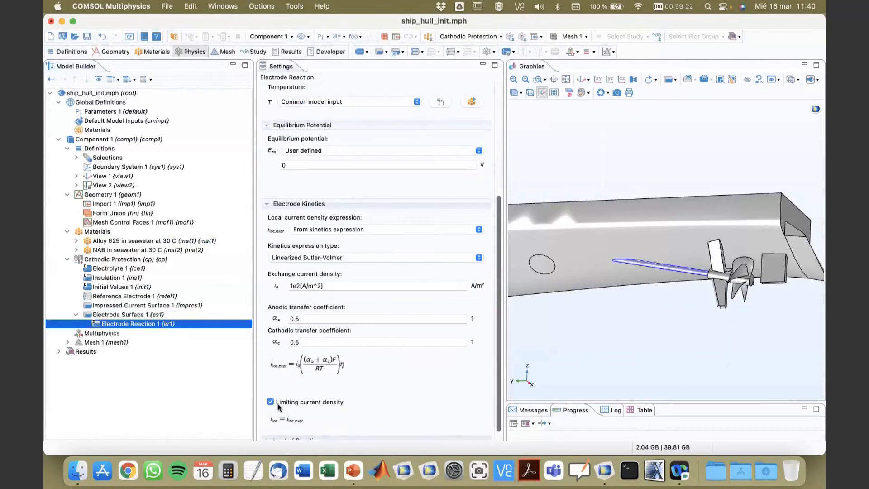
pyautogui.scroll(-2, 370, 359)
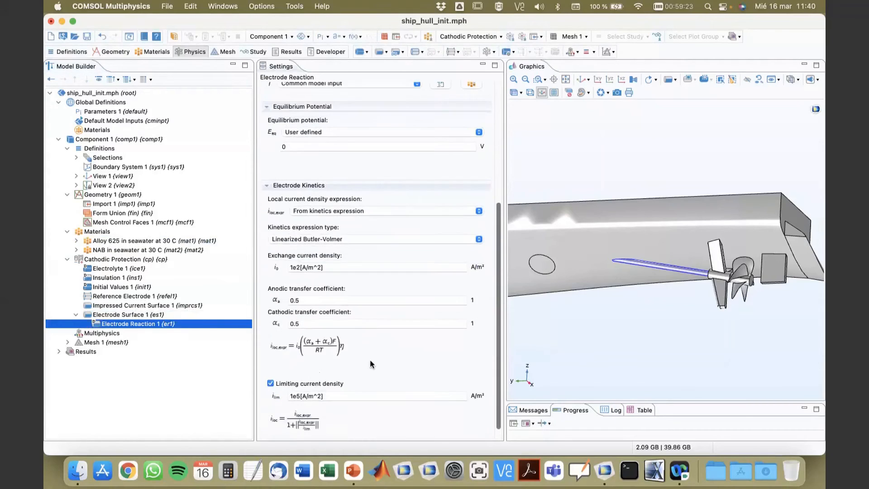
pyautogui.click(346, 383)
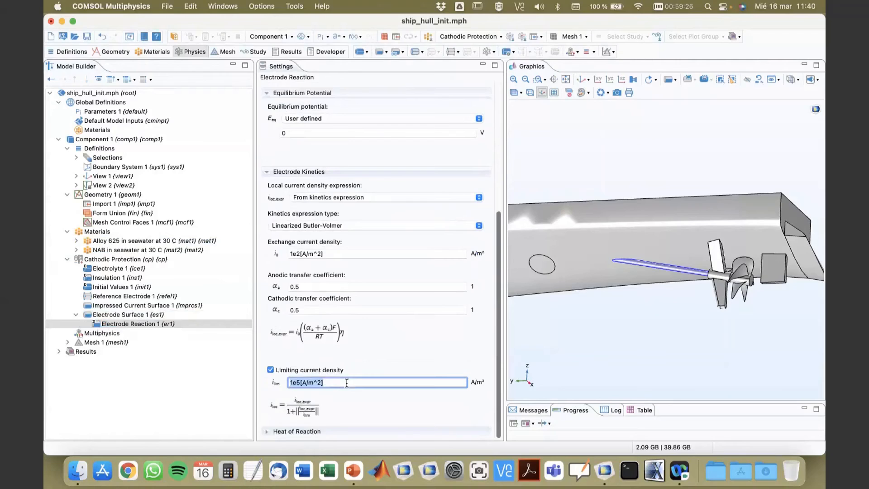
pyautogui.write('ilim')
pyautogui.click(106, 112)
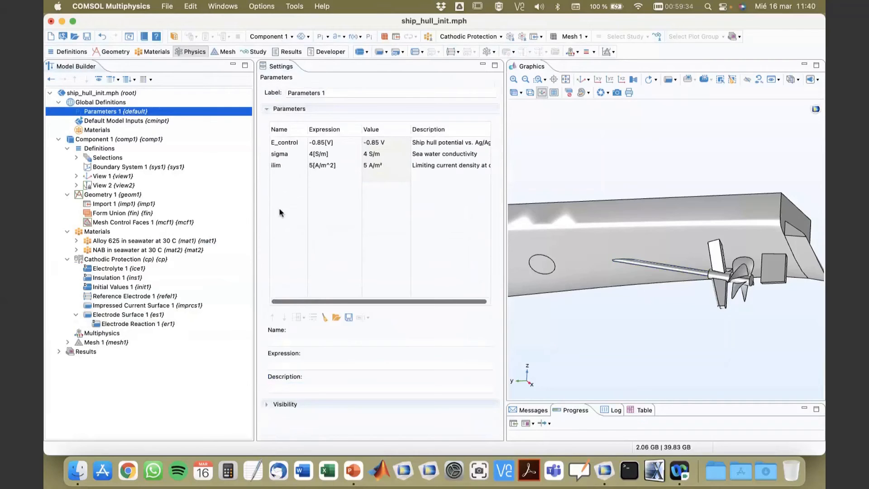
pyautogui.click(141, 323)
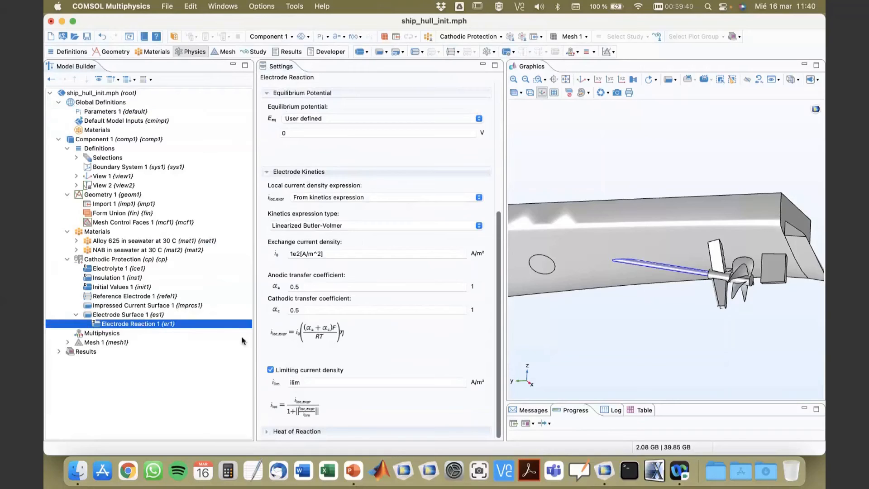
# Step: Set Electrode Reaction 1's local current density expression to From material, then review the Alloy 625 material properties and return to Electrode Surface 1
pyautogui.click(315, 198)
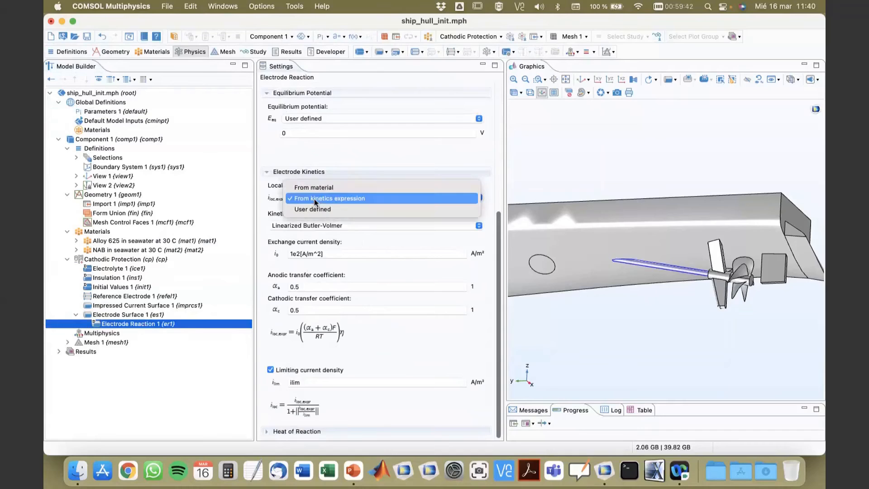
pyautogui.click(316, 188)
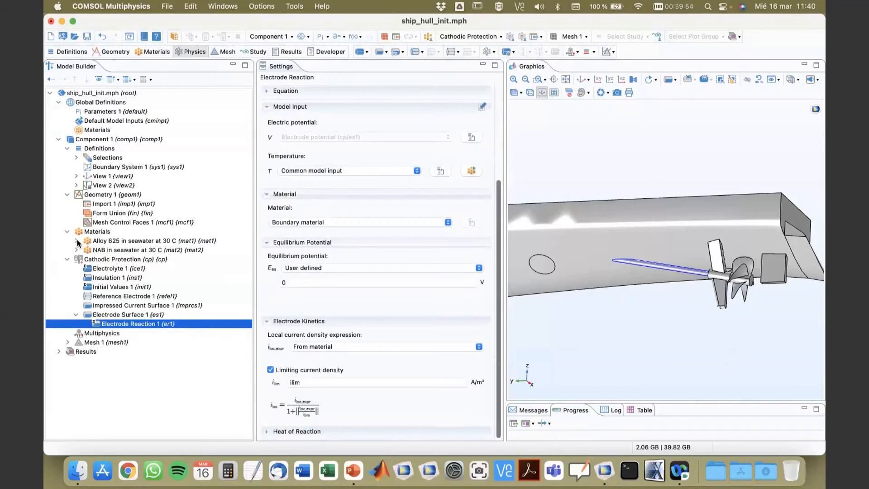
pyautogui.click(116, 240)
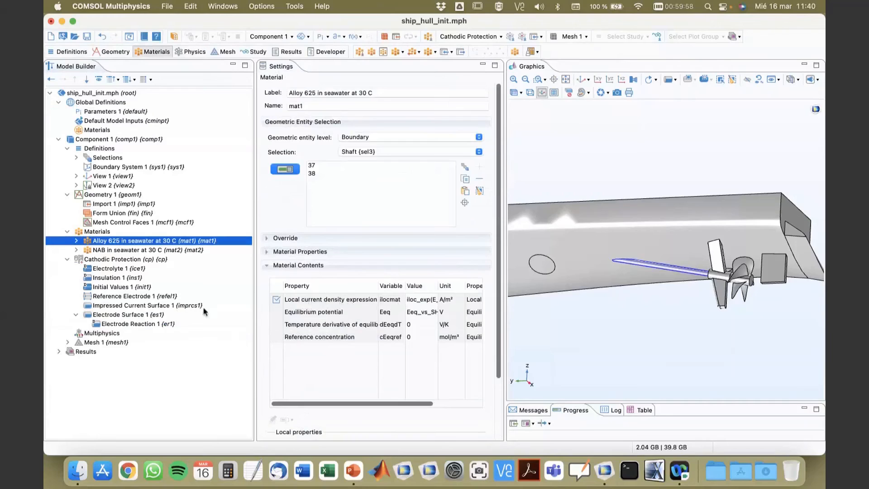
pyautogui.click(141, 315)
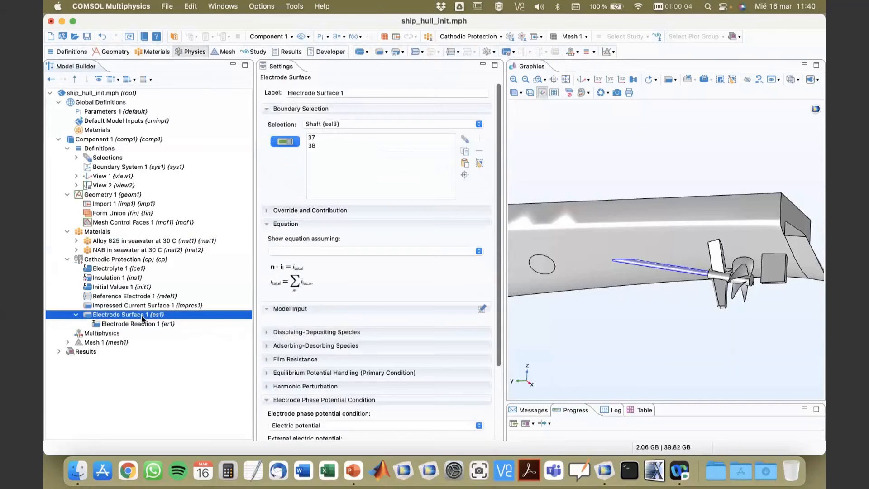
# Step: Add a Passive Metal Surface node to the Cathodic Protection interface and assign the Hull surface selection to it
pyautogui.rightClick(122, 259)
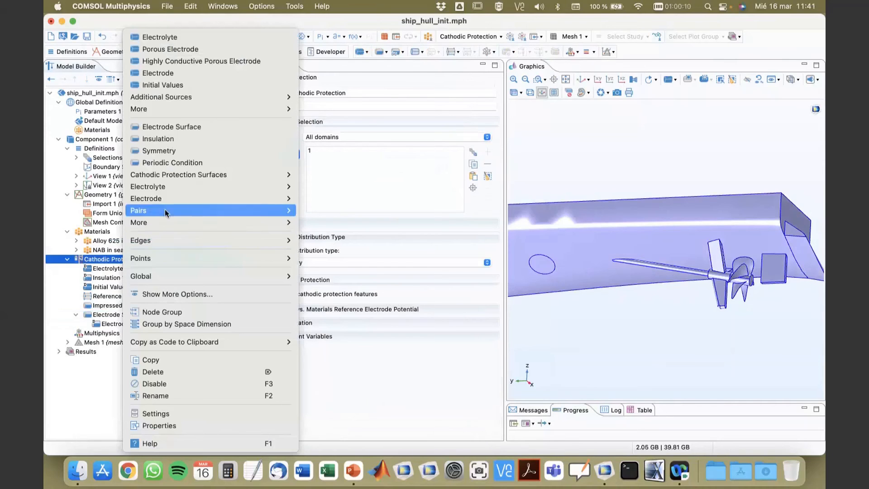
pyautogui.moveTo(179, 176)
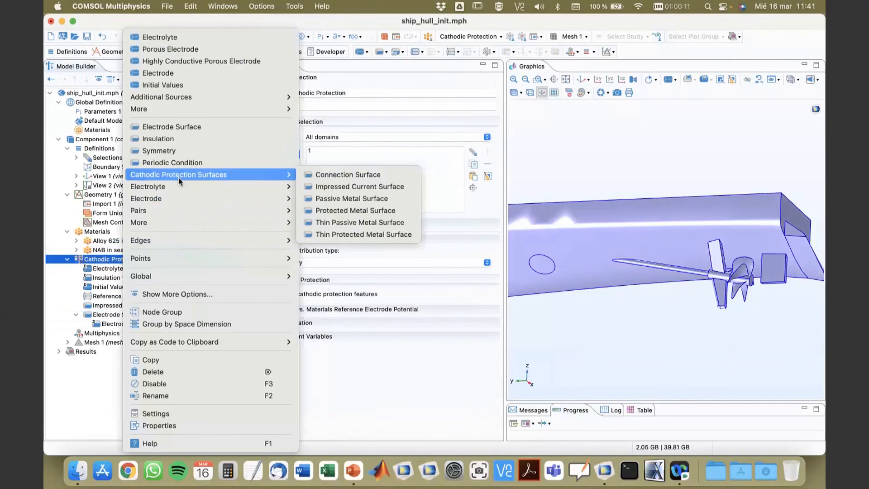
pyautogui.click(391, 209)
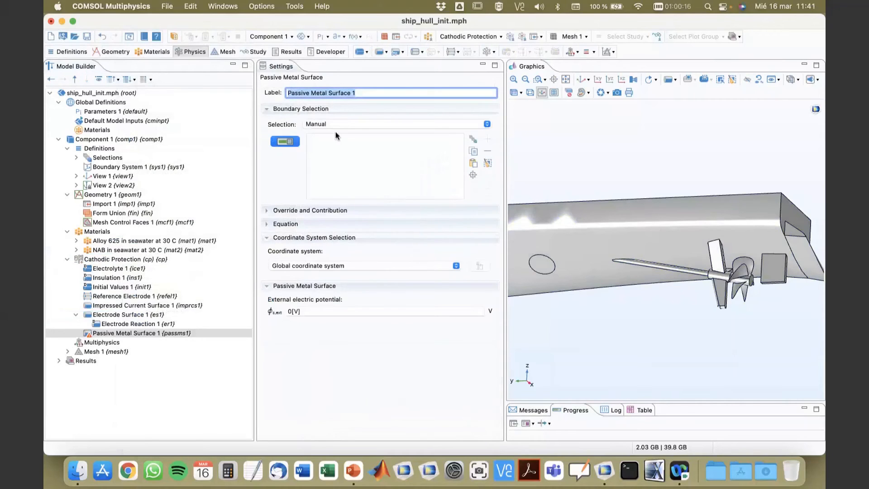
pyautogui.click(335, 124)
pyautogui.click(342, 199)
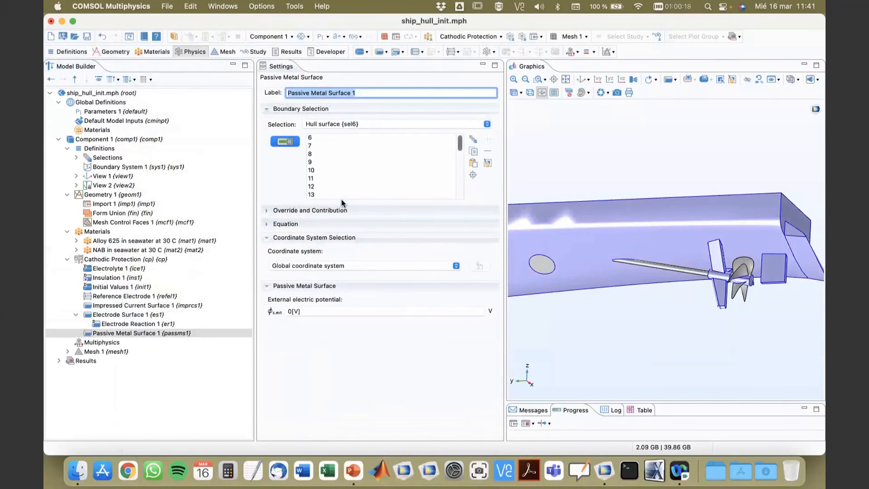
pyautogui.moveTo(594, 305); pyautogui.dragTo(664, 359)
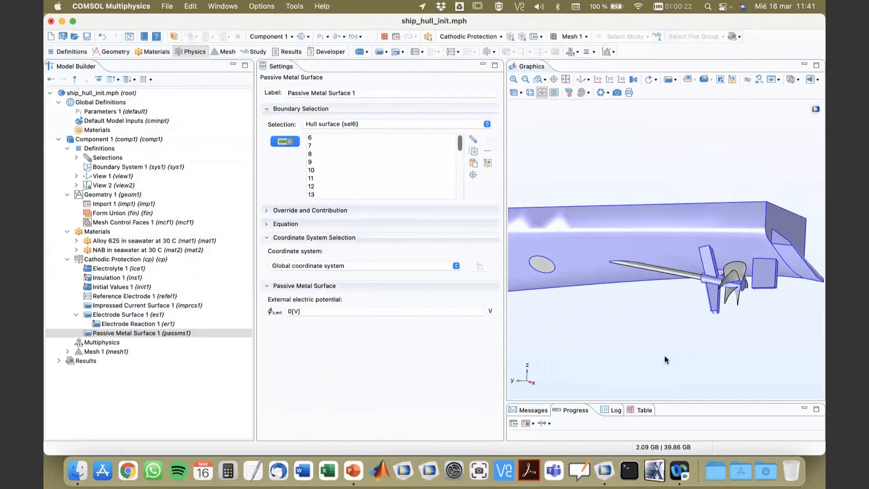
# Step: Add a Thin Passive Metal Surface node to the Cathodic Protection interface and assign the Propeller blades selection to it
pyautogui.click(76, 314)
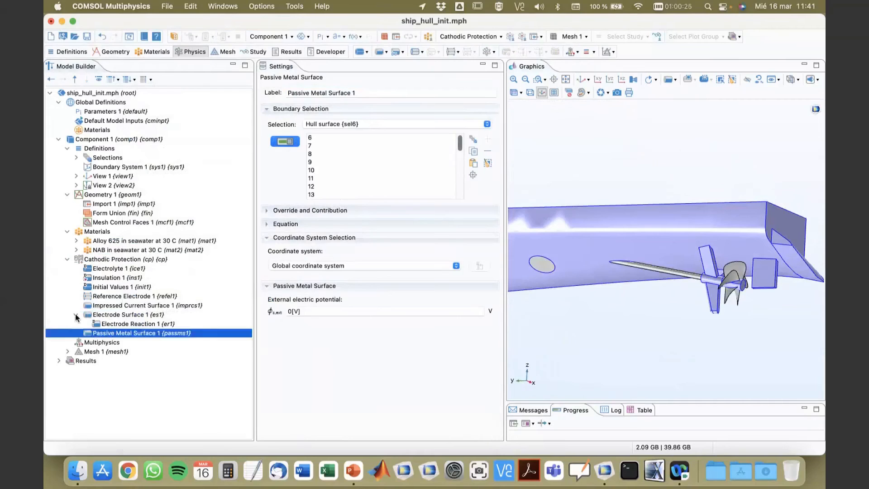
pyautogui.click(103, 260)
pyautogui.rightClick(103, 259)
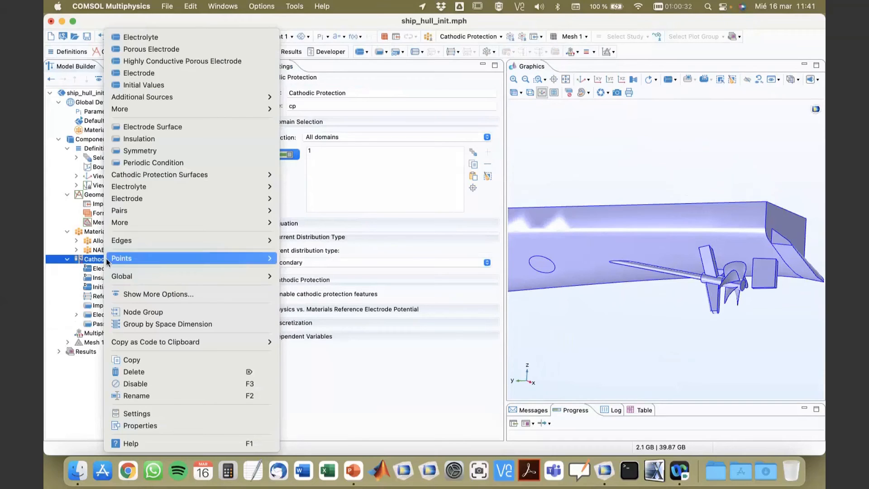
pyautogui.moveTo(166, 176)
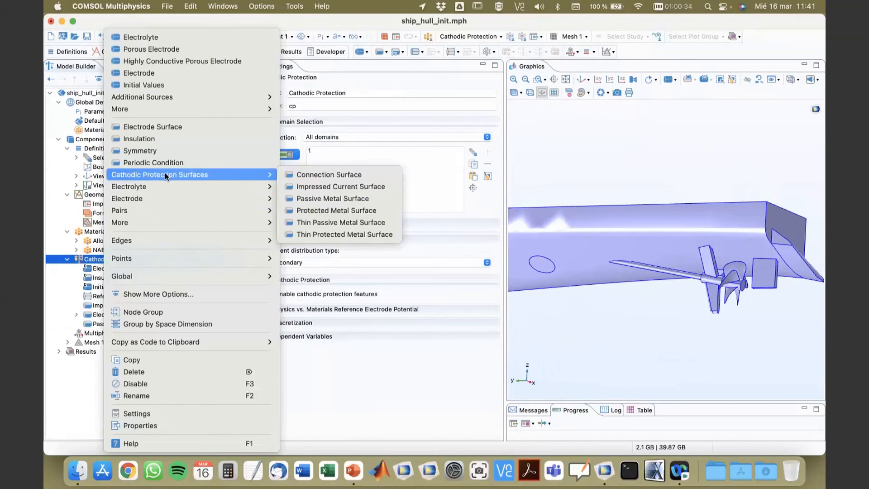
pyautogui.click(344, 225)
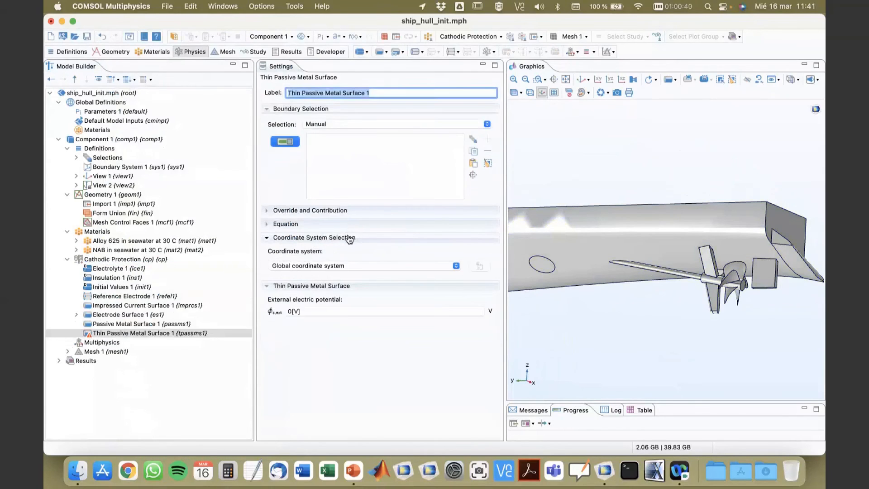
pyautogui.click(339, 126)
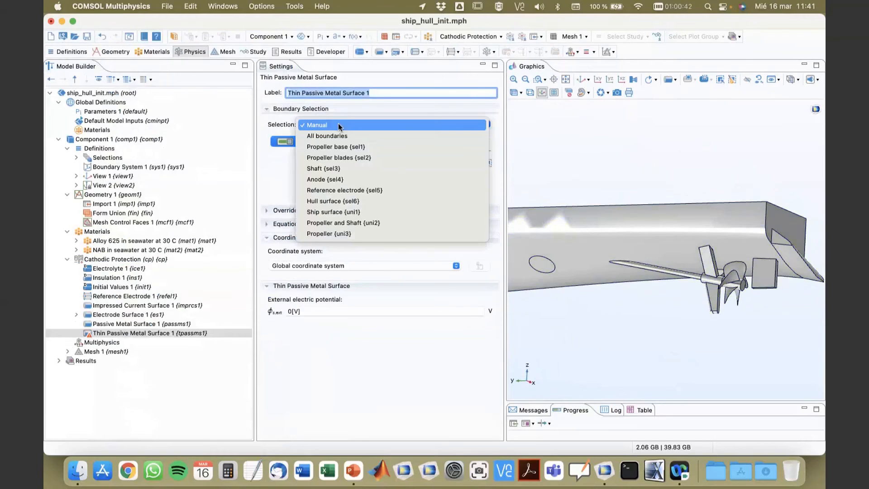
pyautogui.click(334, 233)
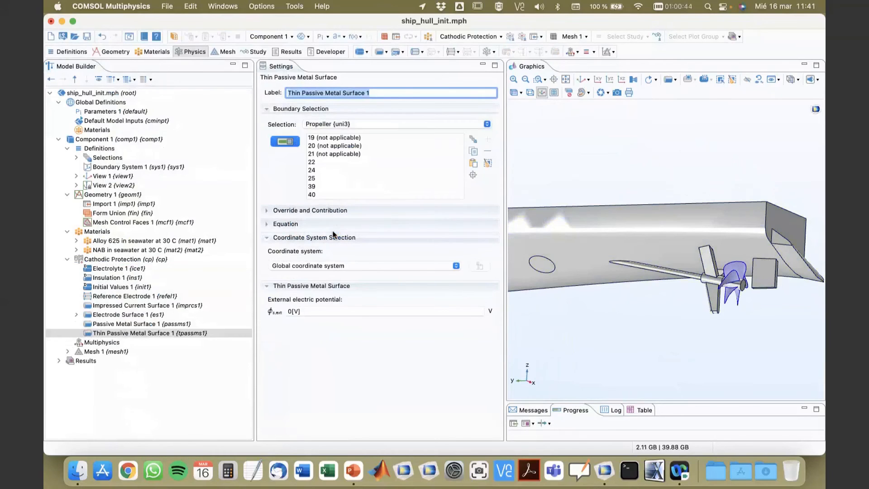
pyautogui.moveTo(584, 326); pyautogui.dragTo(647, 322)
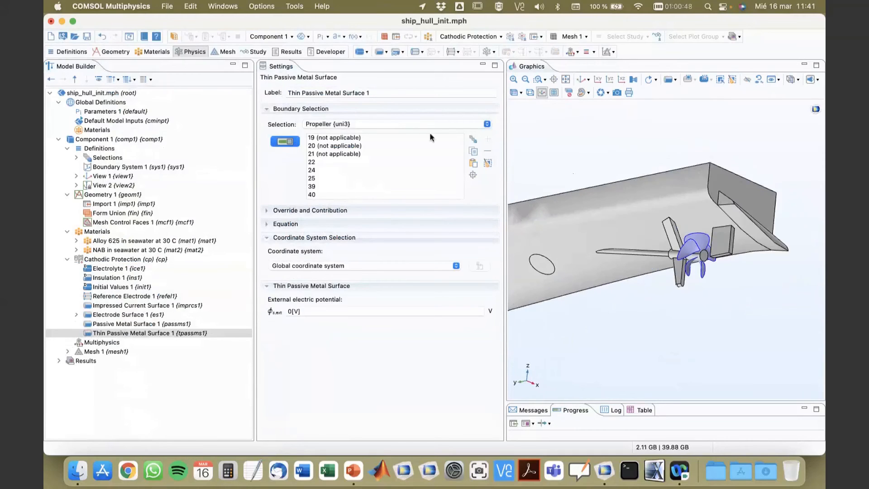
pyautogui.click(362, 125)
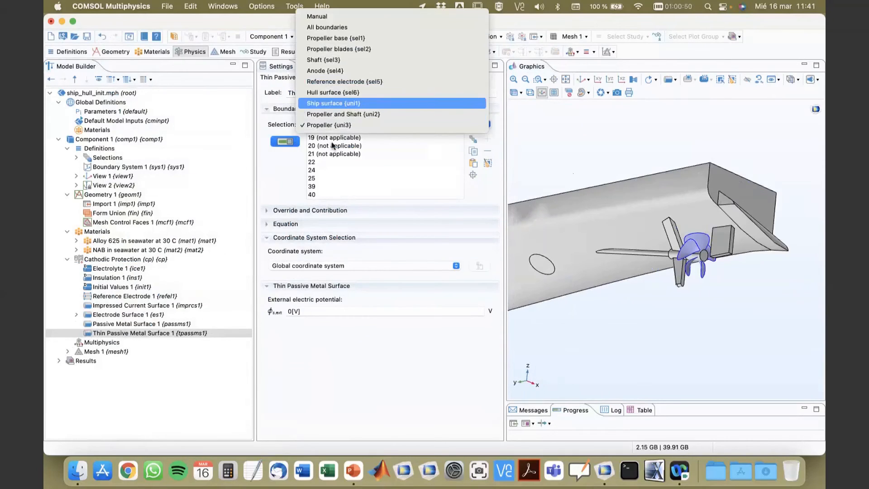
pyautogui.click(383, 48)
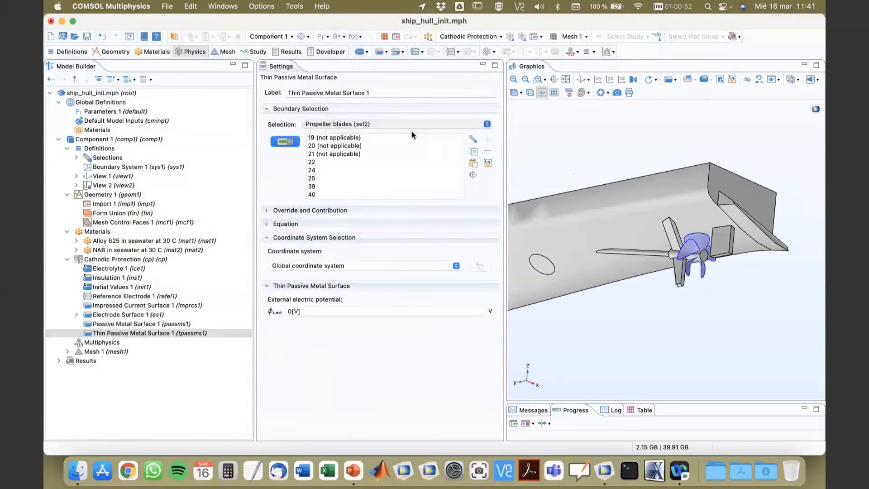
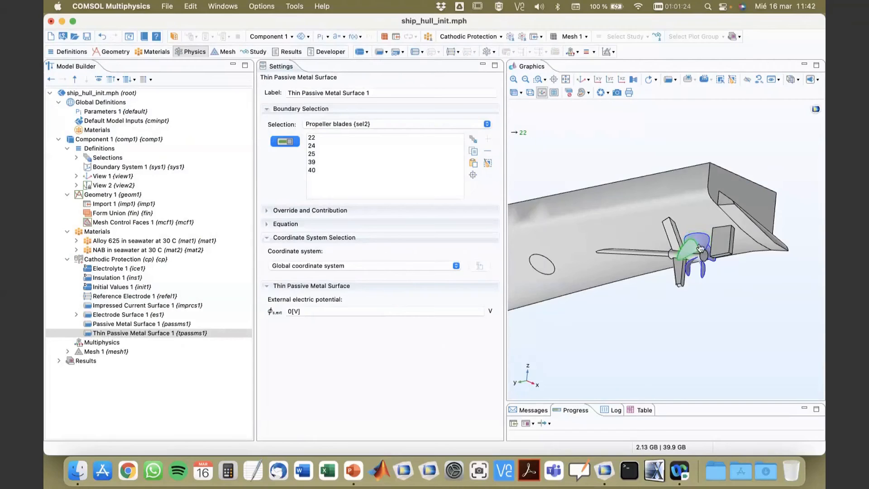
# Step: Compare the boundaries of Electrode Surface 1, Thin Passive Metal Surface 1 and Passive Metal Surface 1, and examine the propeller area closely
pyautogui.click(127, 314)
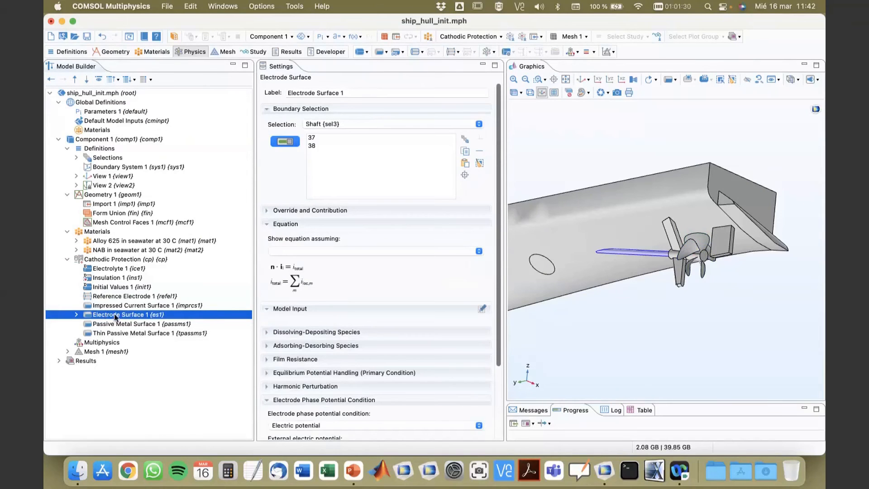
pyautogui.click(116, 333)
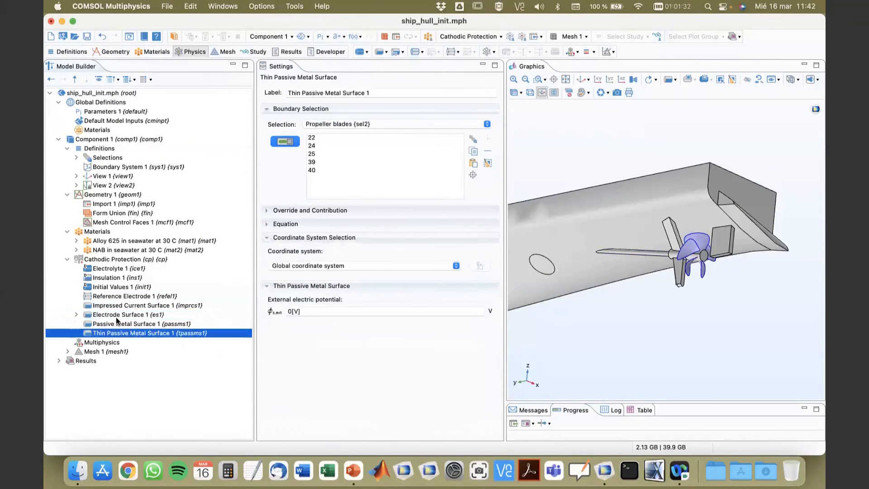
pyautogui.click(116, 324)
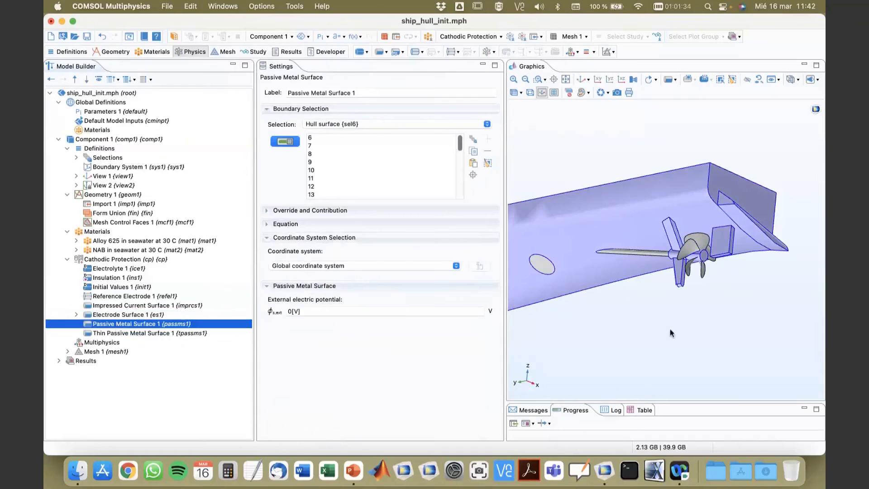
pyautogui.moveTo(670, 329); pyautogui.dragTo(727, 310)
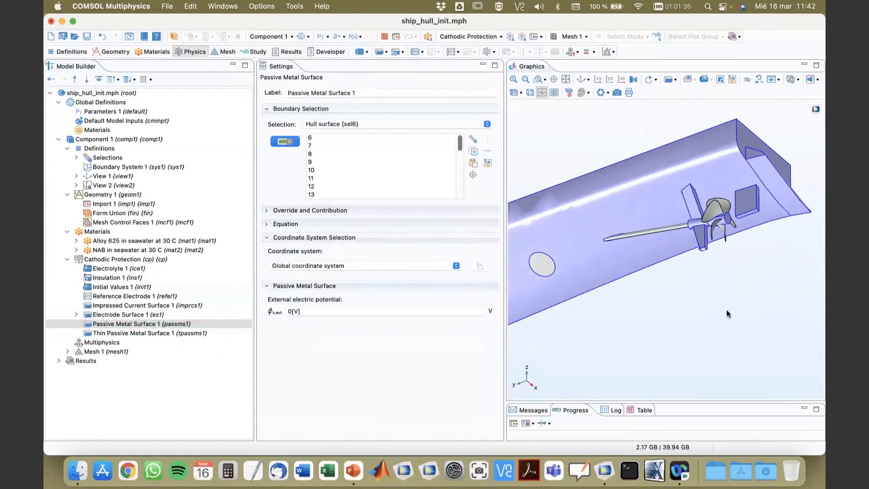
pyautogui.click(515, 77)
pyautogui.click(515, 78)
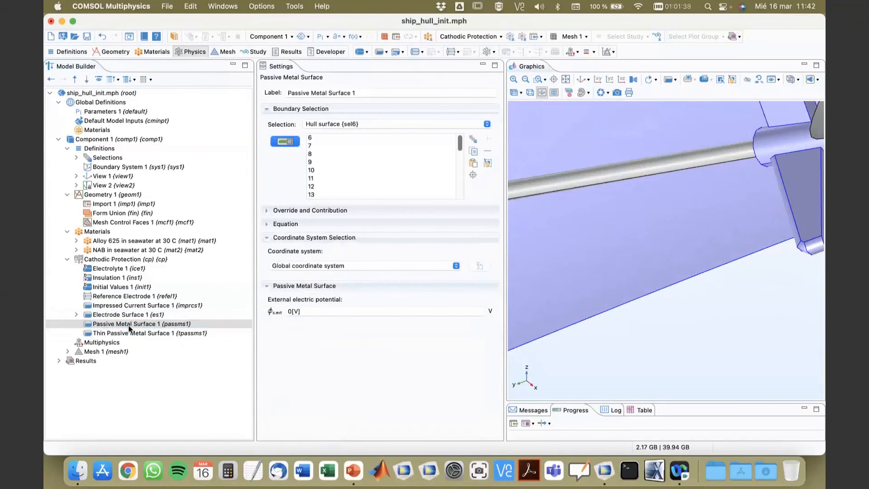
pyautogui.moveTo(700, 301); pyautogui.dragTo(532, 362, button='right')
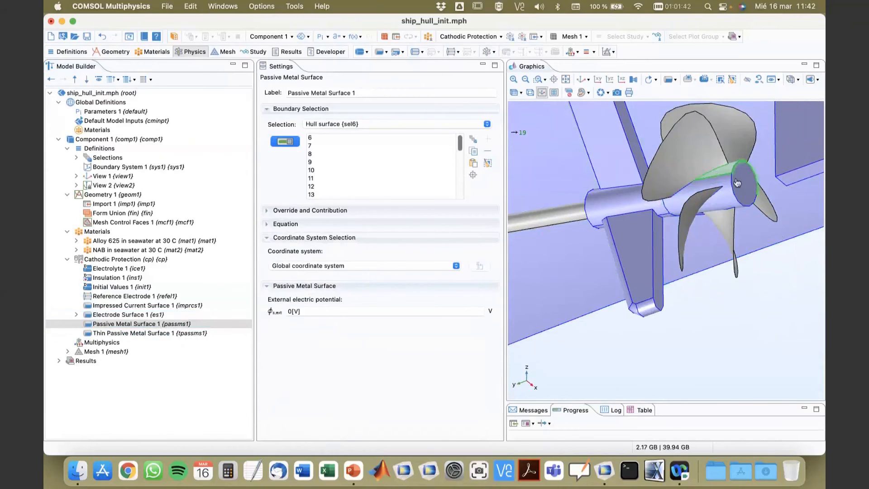
pyautogui.moveTo(666, 355); pyautogui.dragTo(700, 346, button='right')
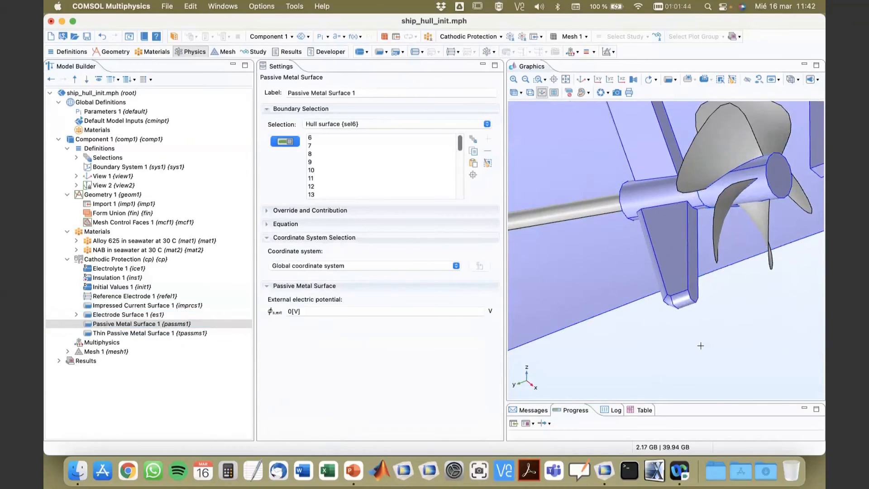
# Step: Add an Infinite Electrolyte node to the Cathodic Protection interface and apply it to boundaries 1-3 and 5
pyautogui.click(111, 261)
pyautogui.rightClick(110, 260)
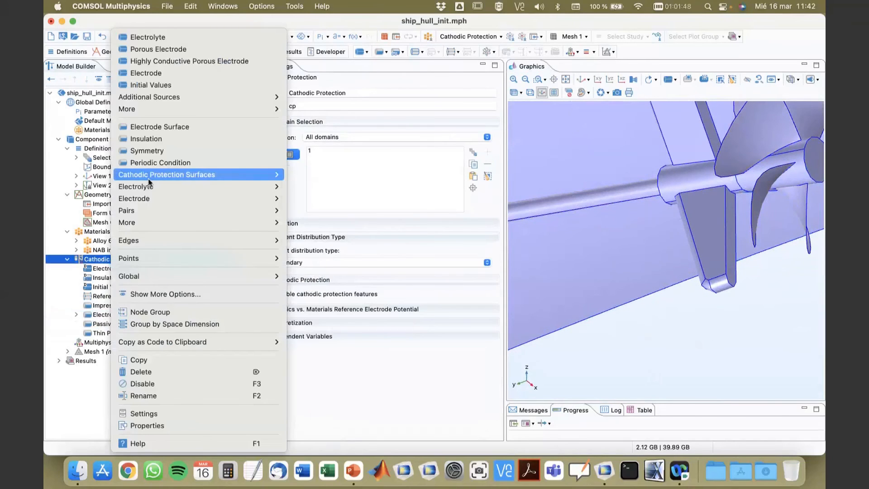
pyautogui.moveTo(145, 192)
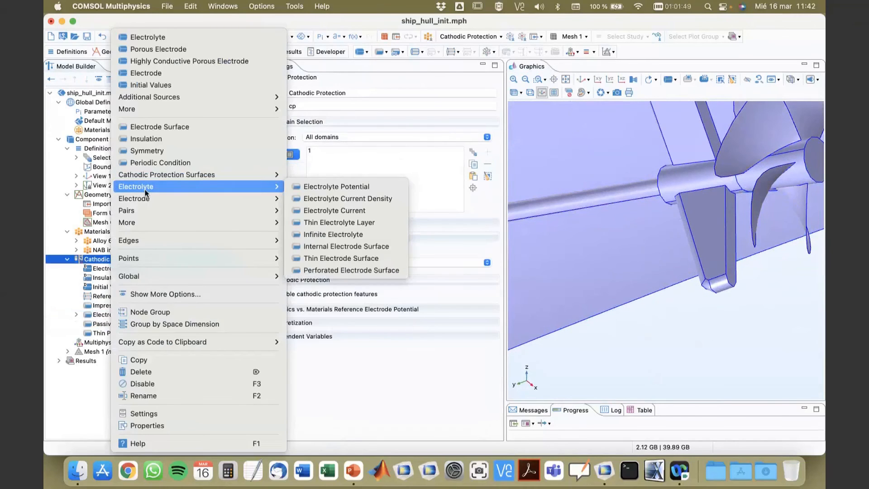
pyautogui.click(325, 236)
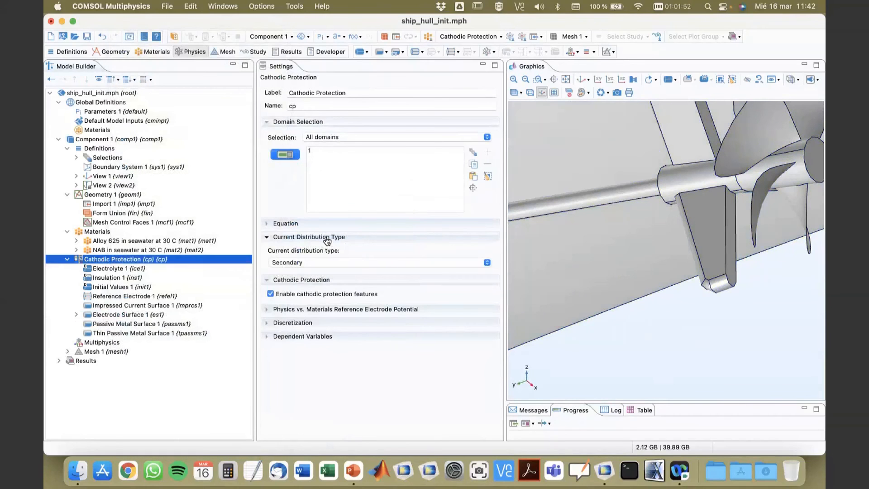
pyautogui.click(582, 79)
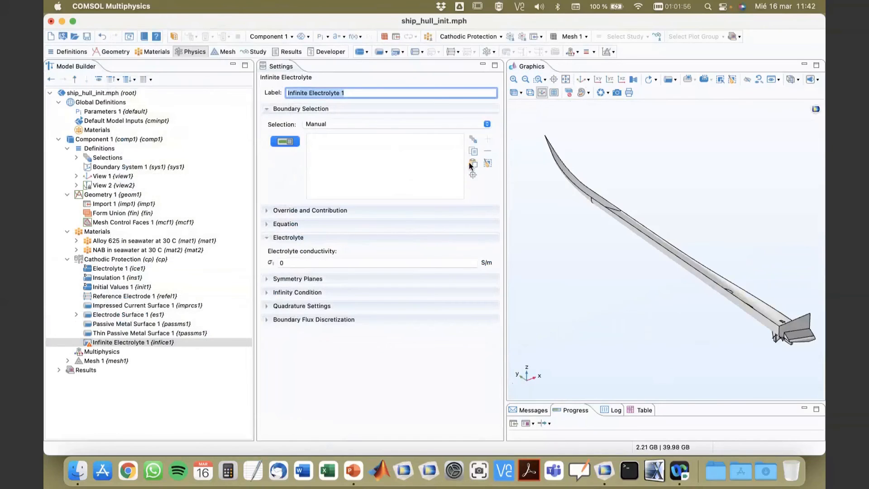
pyautogui.click(472, 163)
pyautogui.write('1-')
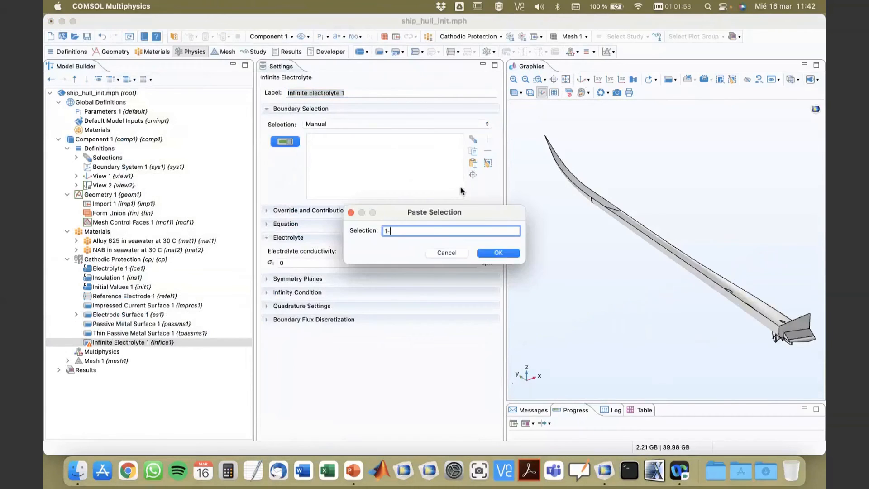
pyautogui.write('3 5')
pyautogui.press('Return')
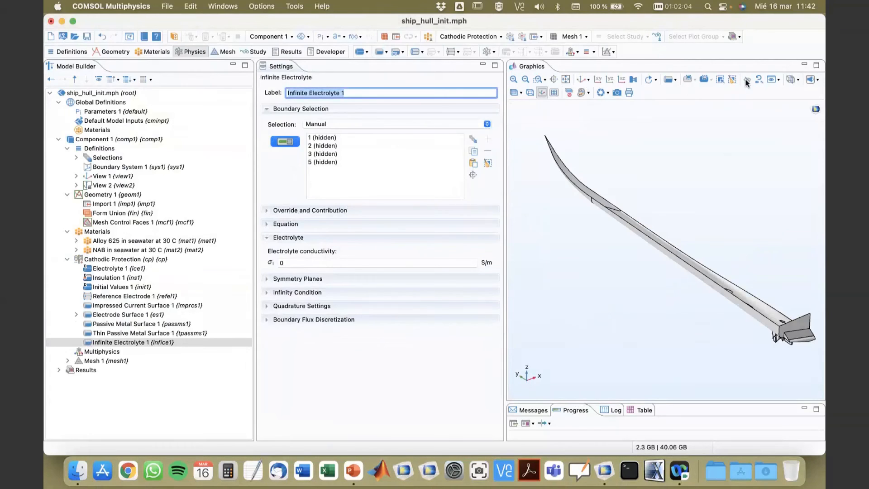
# Step: Delete all hide nodes to reset hiding, and inspect the Infinite Electrolyte boundaries on the whole domain
pyautogui.click(759, 80)
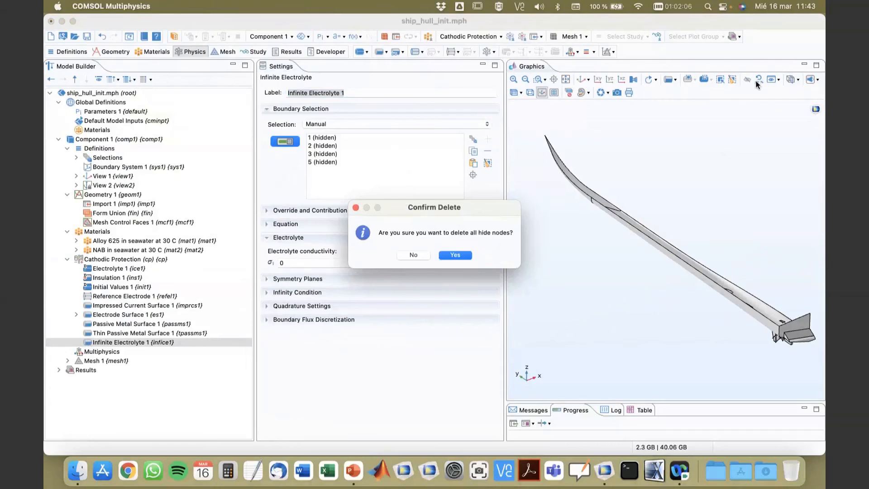
pyautogui.click(439, 255)
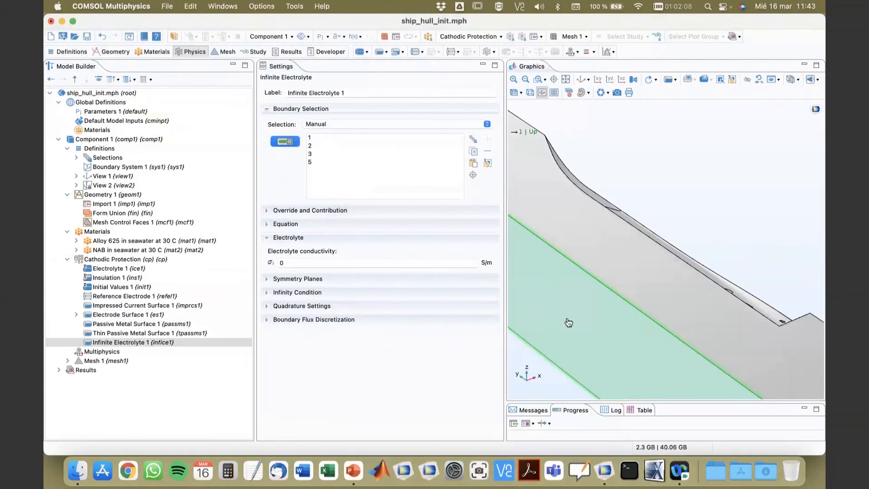
pyautogui.moveTo(651, 216); pyautogui.dragTo(667, 203)
pyautogui.click(579, 80)
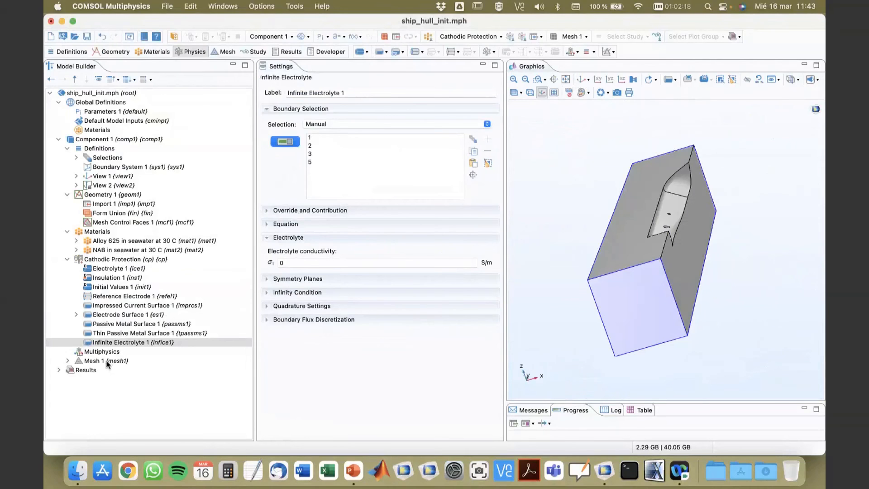
# Step: Display Mesh 1 in the graphics and expand its sequence to examine the size and free tetrahedral operations
pyautogui.click(86, 360)
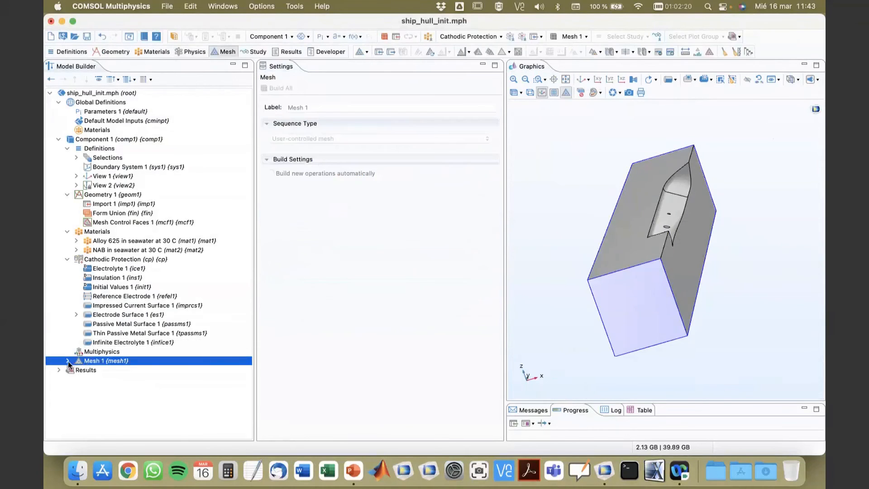
pyautogui.click(67, 361)
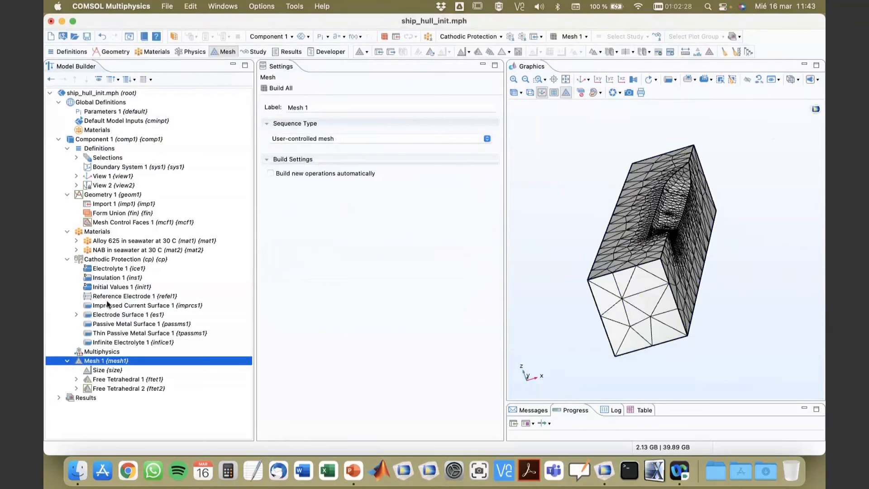
# Step: Add a Stationary study to the ship_hull_init.mph model and show its stationary step settings
pyautogui.click(108, 140)
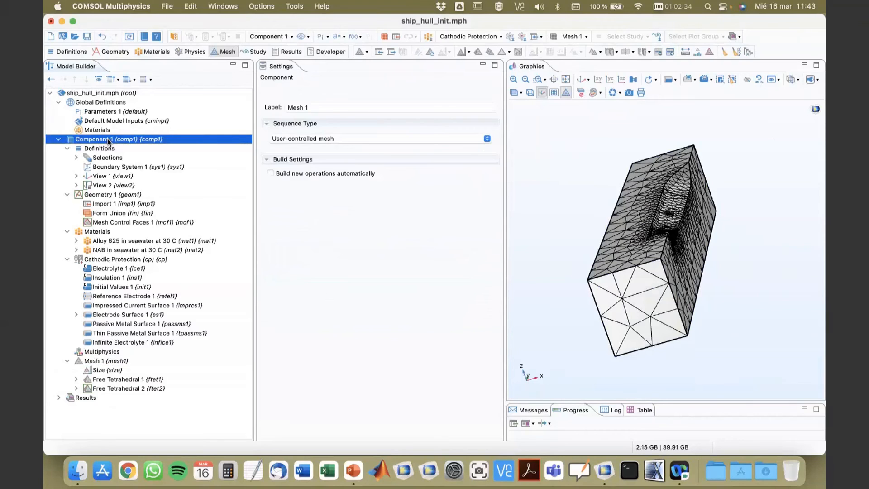
pyautogui.rightClick(108, 140)
pyautogui.click(108, 94)
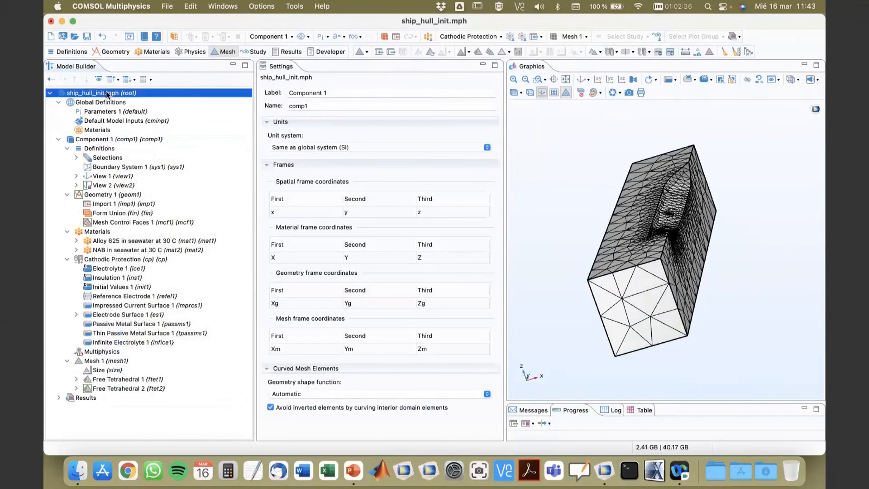
pyautogui.rightClick(107, 93)
pyautogui.click(144, 135)
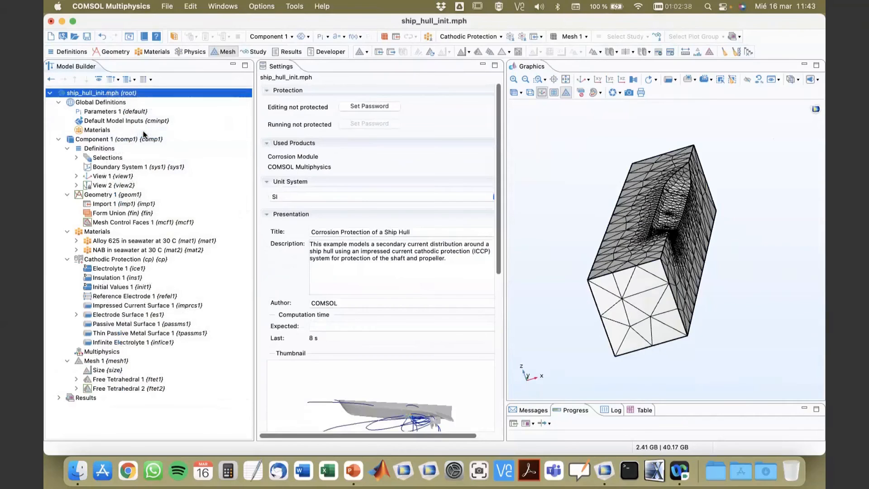
pyautogui.click(698, 119)
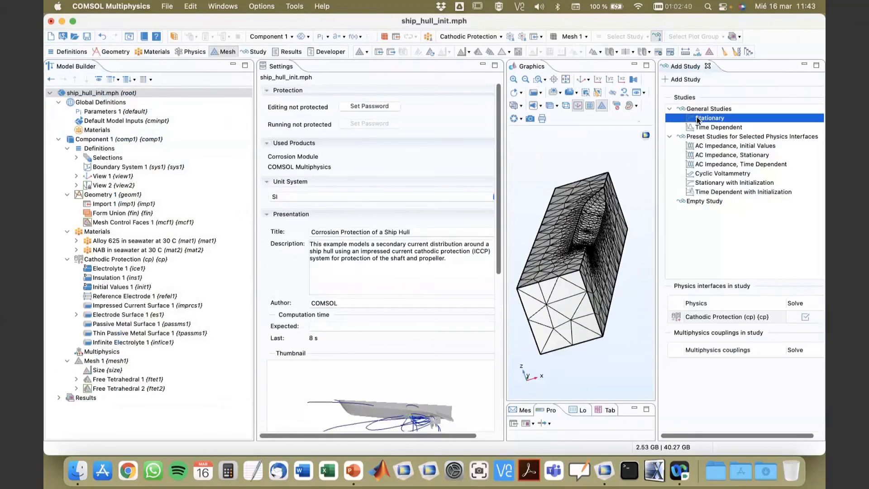
pyautogui.click(682, 80)
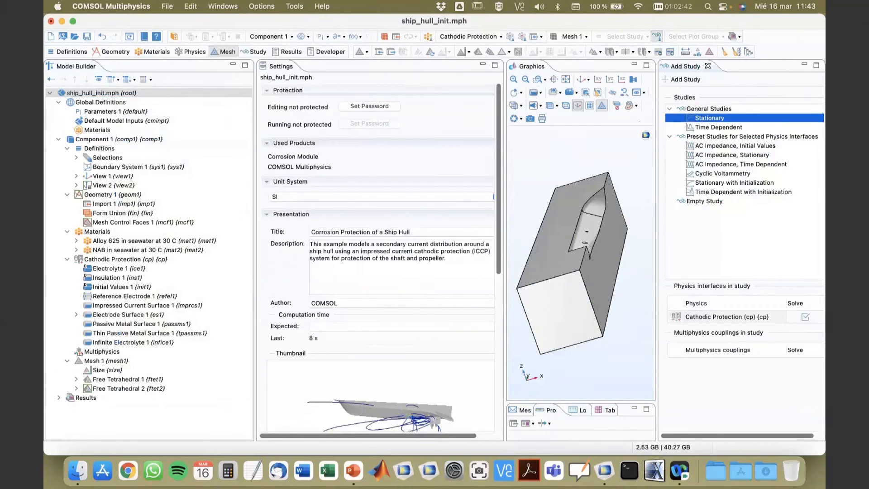
pyautogui.click(707, 66)
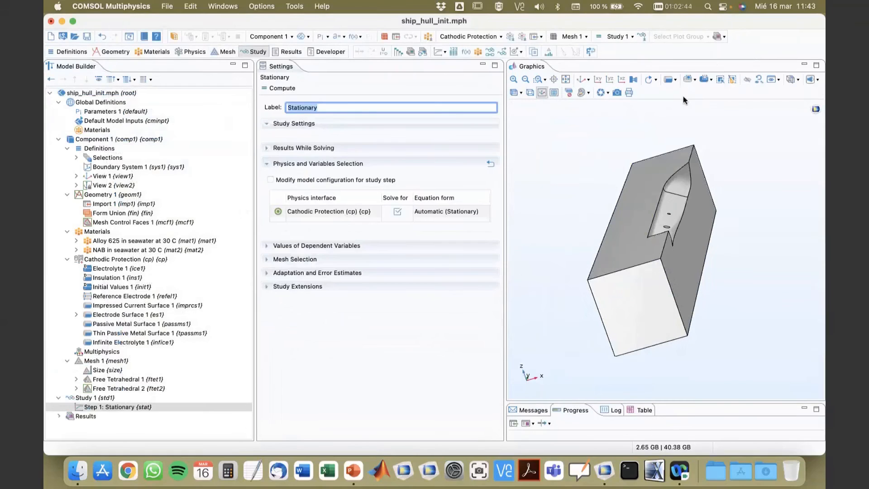
pyautogui.click(114, 407)
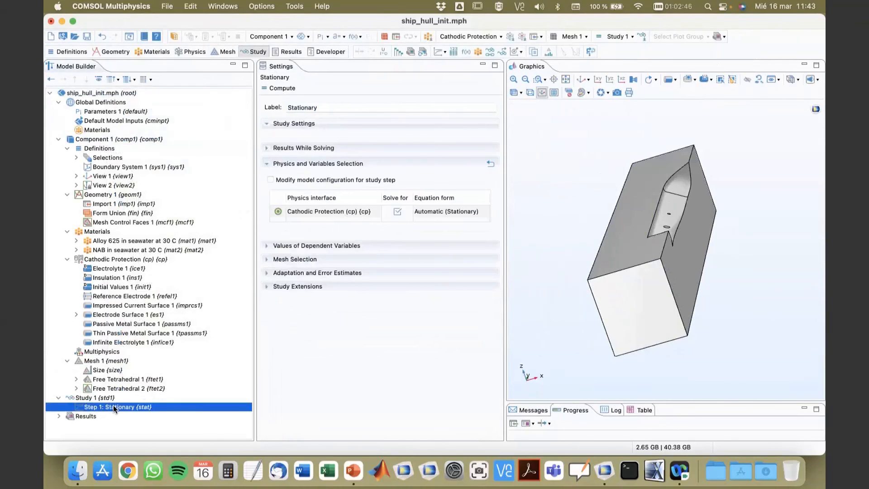
# Step: Build the Free Tetrahedral 1 mesh on domain 2 and examine it around the propeller with transparency enabled
pyautogui.click(92, 362)
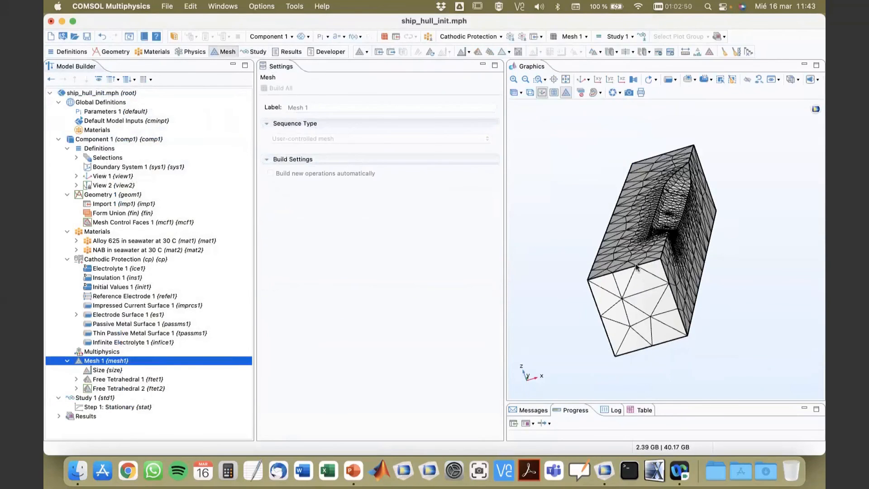
pyautogui.moveTo(598, 215); pyautogui.dragTo(487, 302)
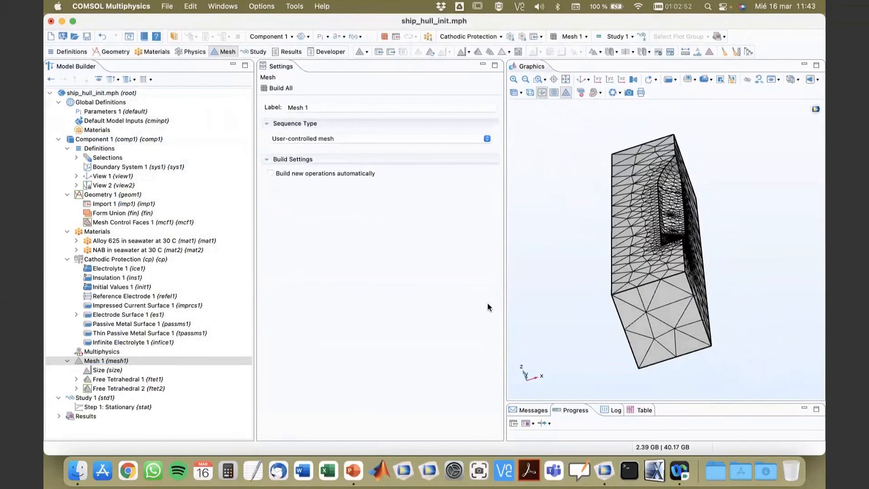
pyautogui.click(136, 380)
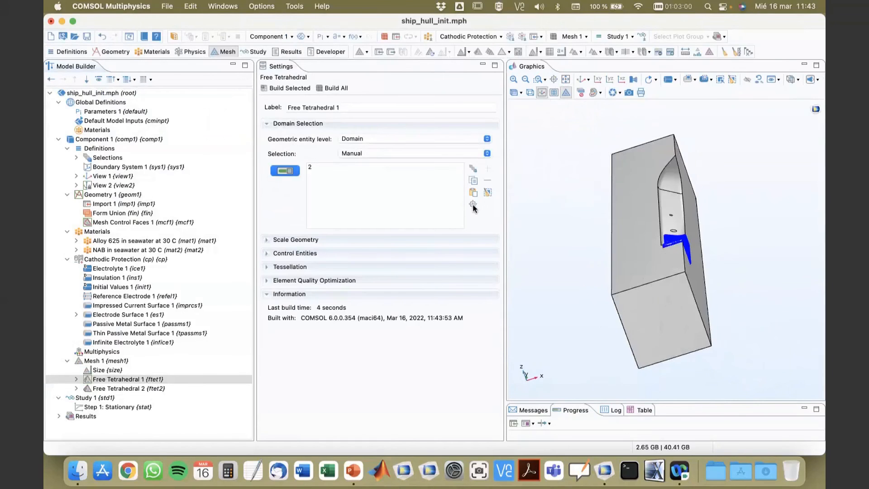
pyautogui.moveTo(775, 296); pyautogui.dragTo(722, 305)
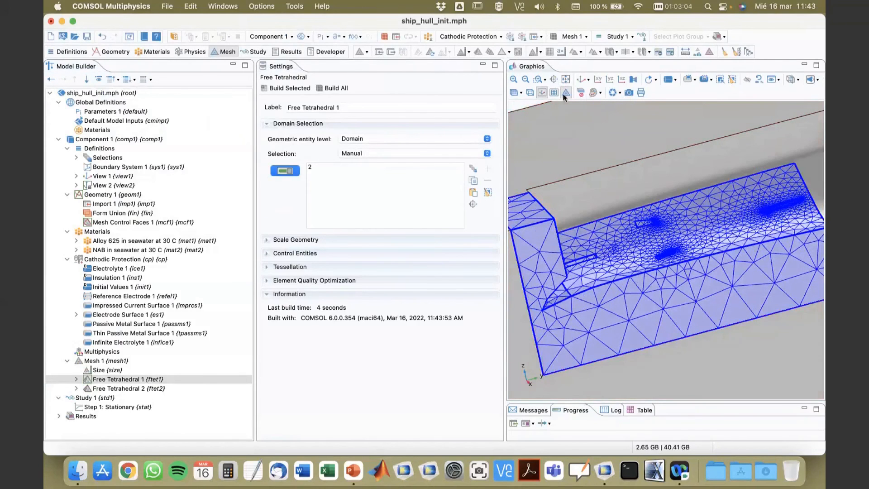
pyautogui.click(532, 93)
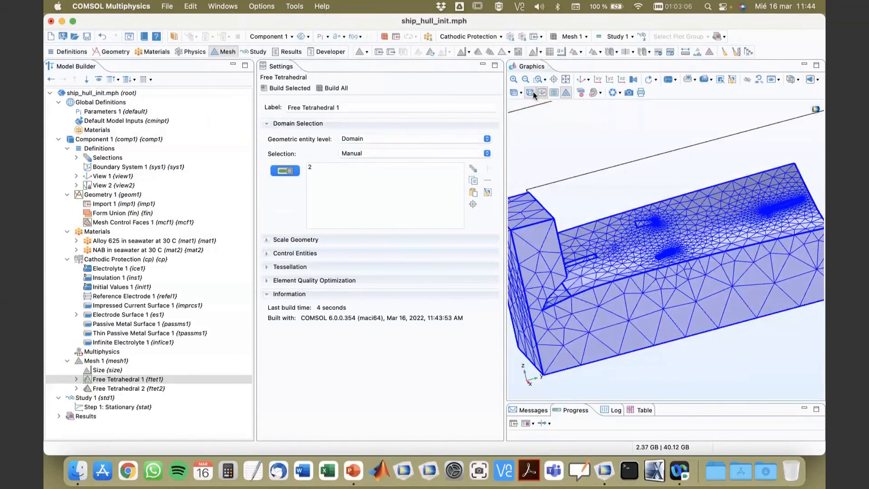
pyautogui.click(533, 93)
pyautogui.click(511, 92)
pyautogui.moveTo(571, 169); pyautogui.dragTo(562, 198)
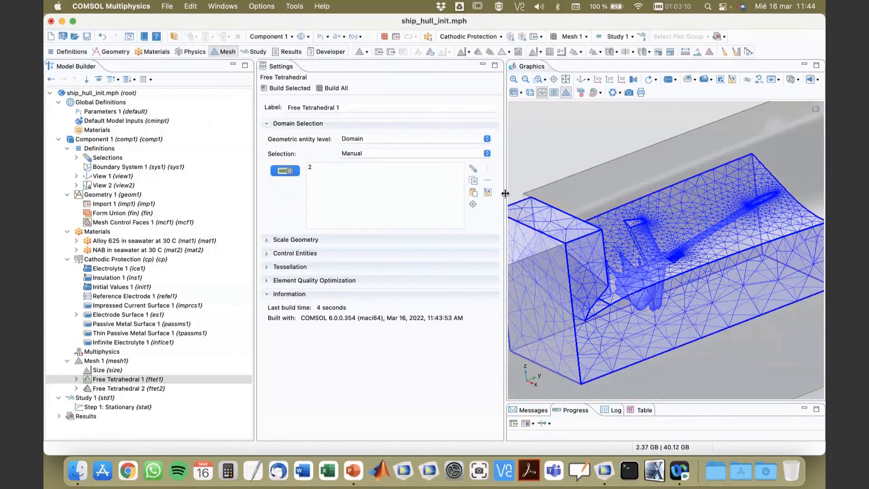
pyautogui.moveTo(505, 193); pyautogui.dragTo(454, 193)
# Step: Build the Free Tetrahedral 2 mesh on the remaining geometry and show the whole meshed domain in the default 3D view
pyautogui.click(116, 388)
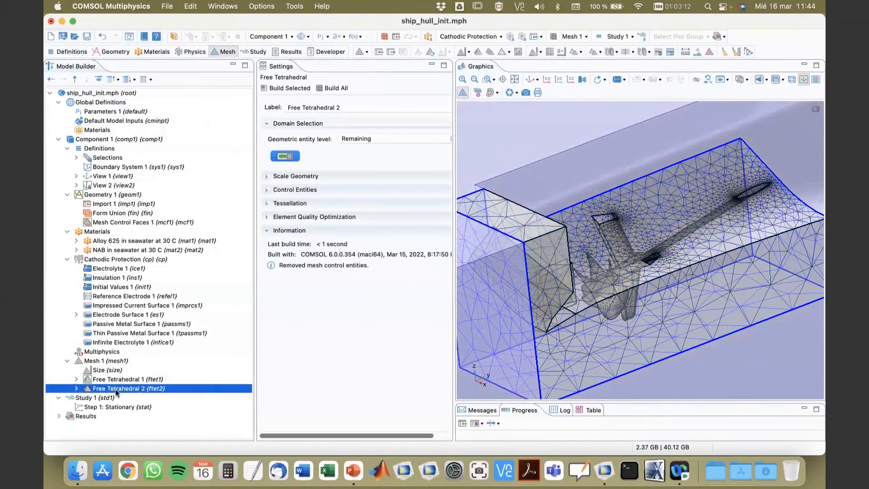
pyautogui.click(293, 88)
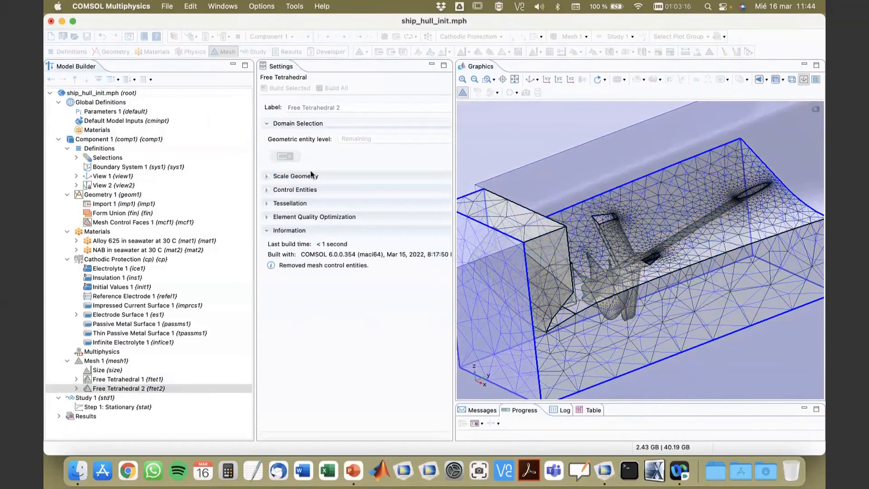
pyautogui.moveTo(634, 281); pyautogui.dragTo(678, 306)
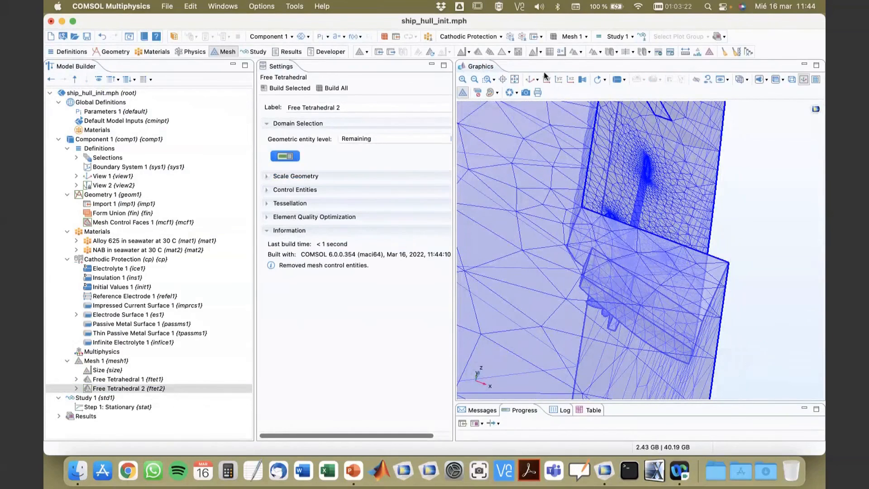
pyautogui.click(530, 80)
# Step: Check the Study 1 settings and open ship_hull.mph without saving the changes to ship_hull_init.mph
pyautogui.click(95, 398)
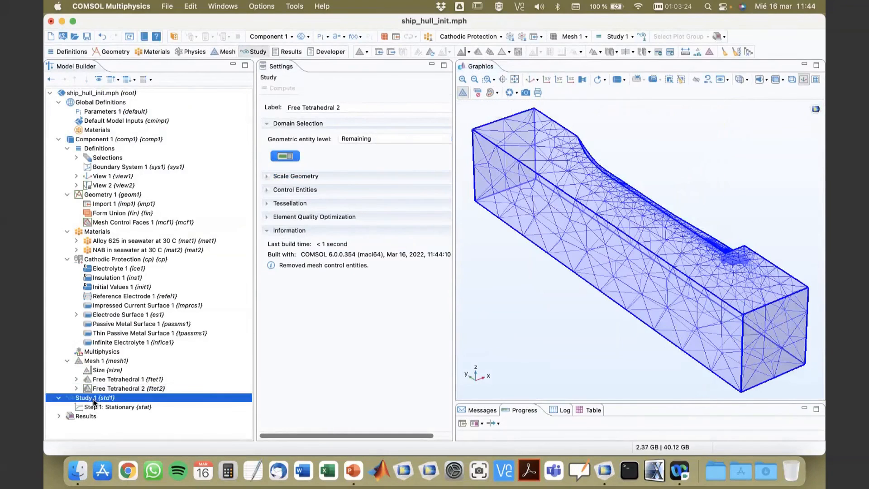
pyautogui.click(67, 259)
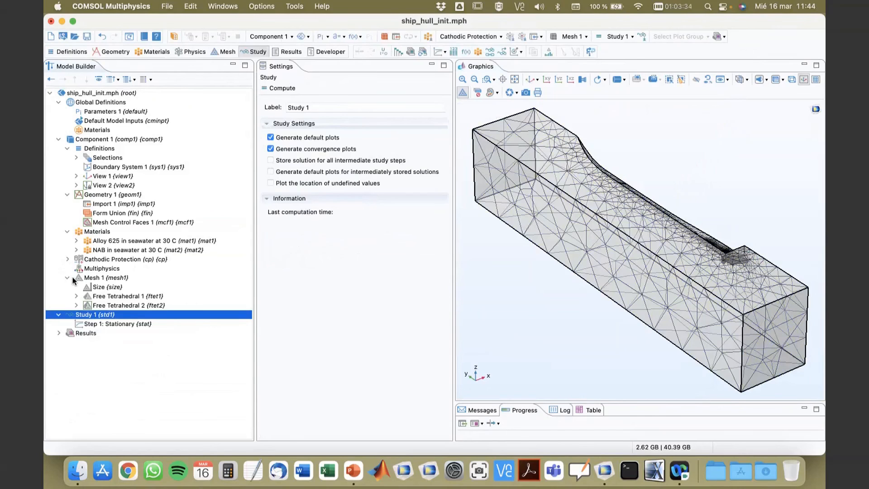
pyautogui.click(73, 37)
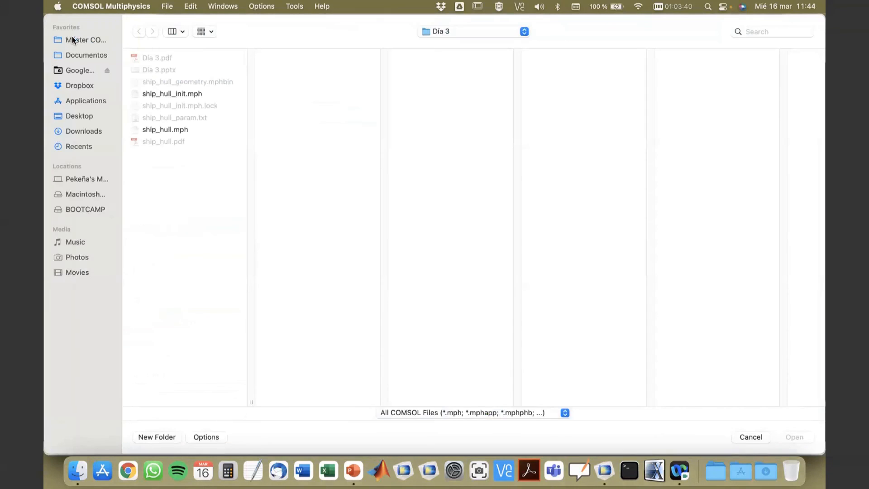
pyautogui.click(170, 130)
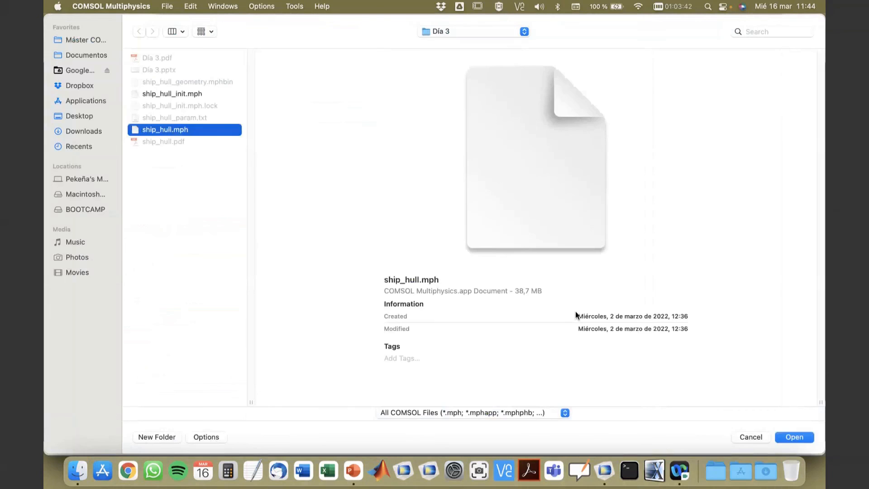
pyautogui.click(794, 437)
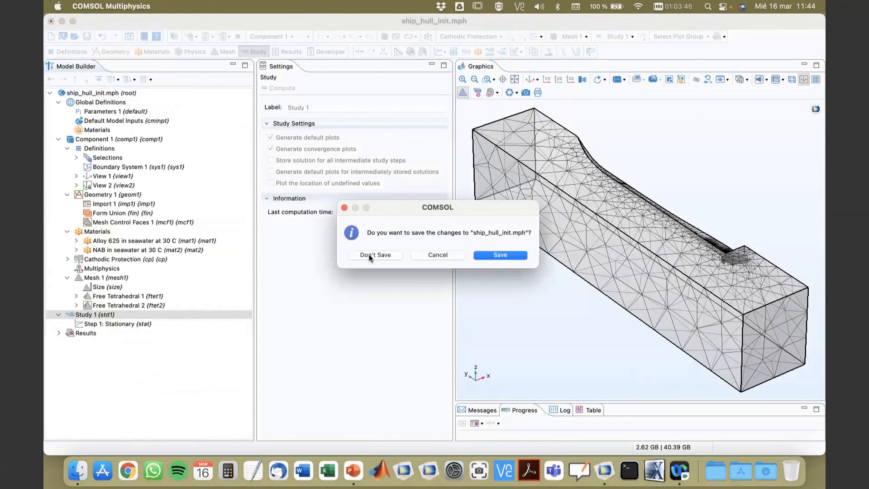
pyautogui.click(370, 257)
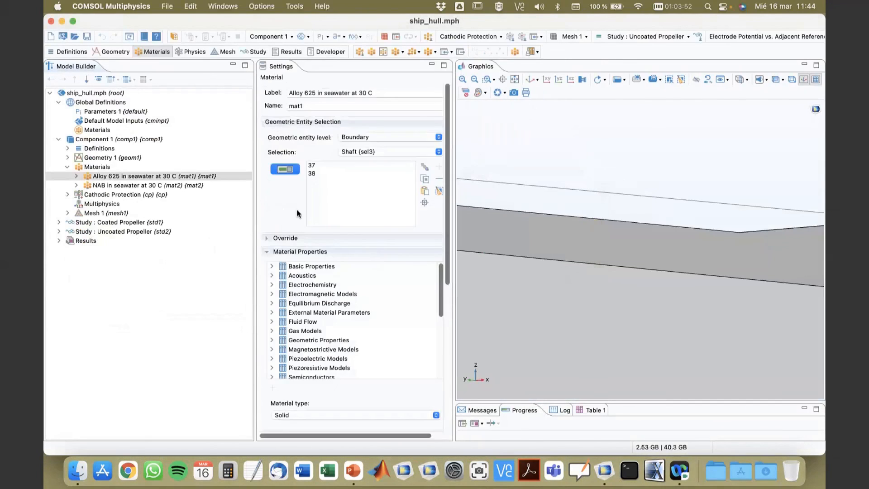
# Step: Show the Coated Propeller study with its steps and expand the Cathodic Protection interface's nodes
pyautogui.click(58, 222)
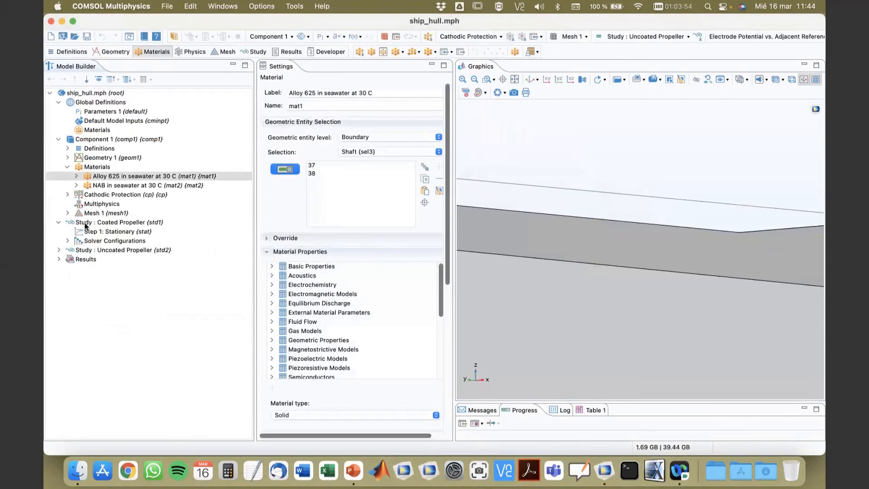
pyautogui.click(104, 223)
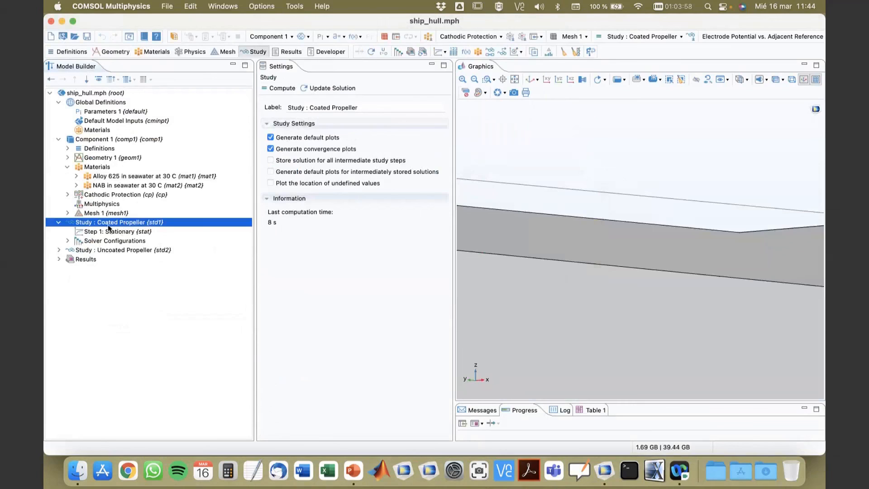
pyautogui.click(70, 194)
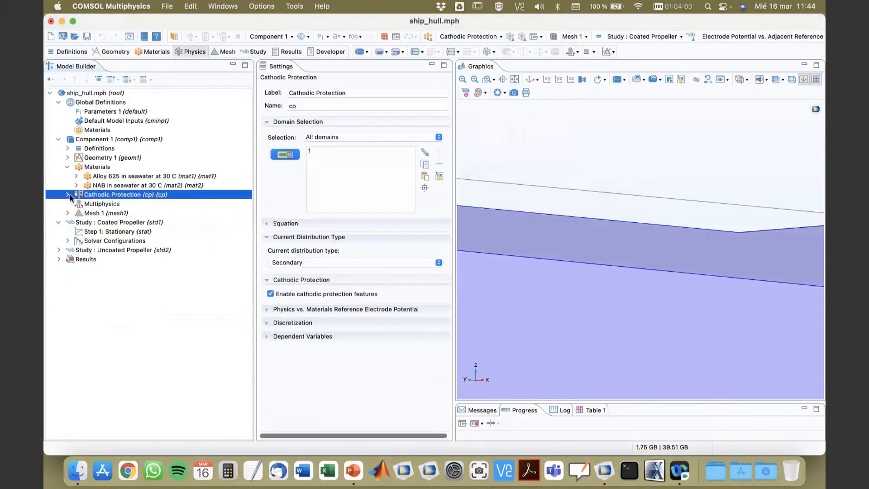
pyautogui.click(67, 194)
# Step: Compare the boundary selections and settings of Infinite Electrolyte 1, Electrode Surface 2 and Thin Electrode Surface 1
pyautogui.click(105, 278)
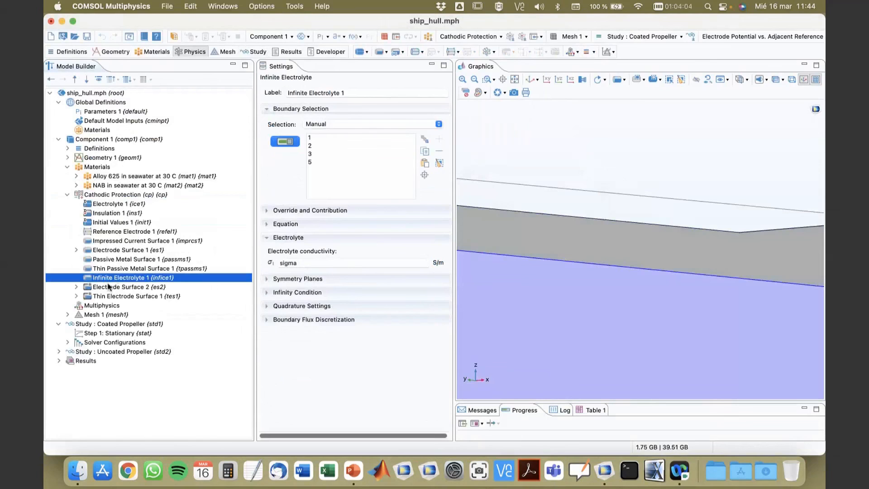
pyautogui.click(107, 289)
pyautogui.click(109, 298)
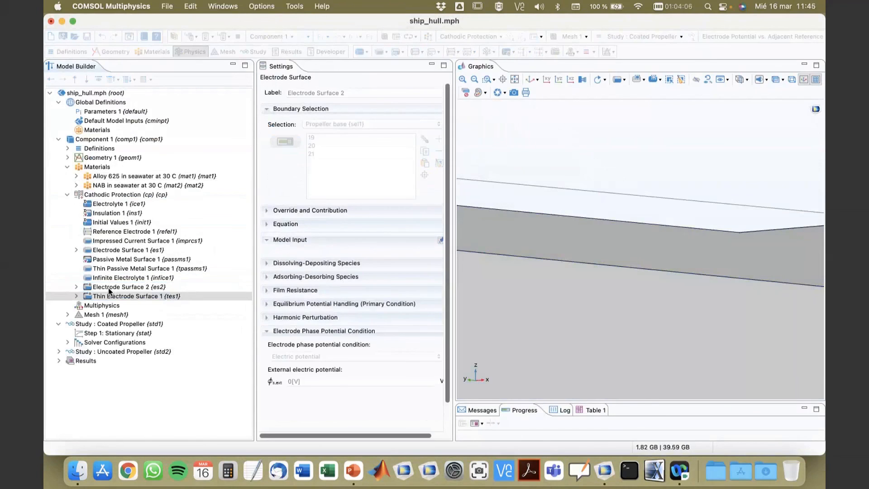
pyautogui.click(111, 290)
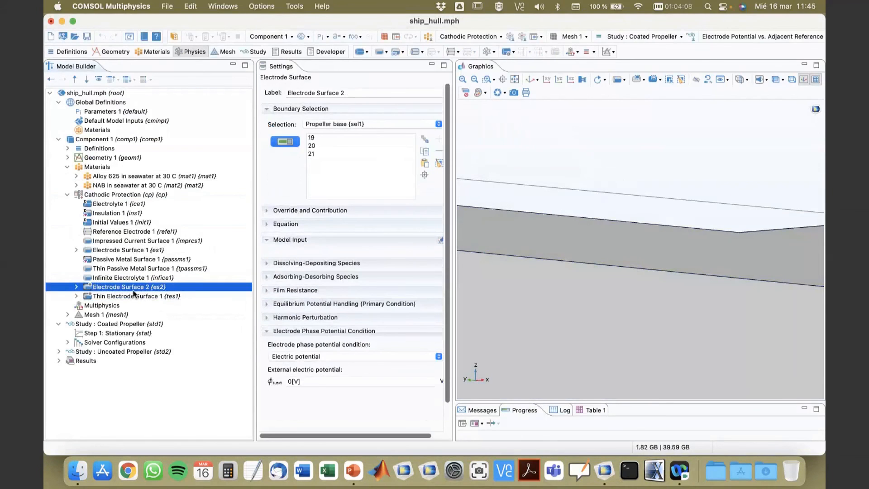
pyautogui.click(108, 296)
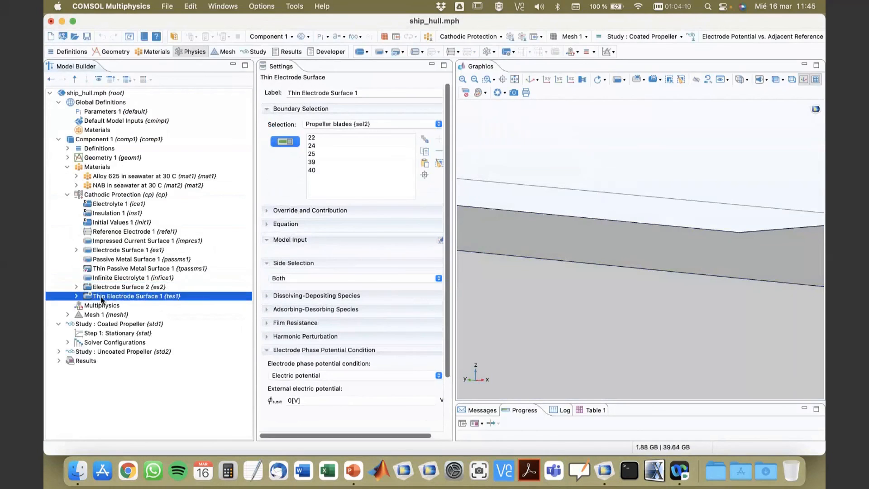
pyautogui.click(103, 288)
pyautogui.click(104, 296)
pyautogui.click(104, 289)
pyautogui.click(103, 296)
# Step: Hide the outer boundary blocking the propeller and inspect the boundaries of Electrode Surface 2 and Thin Electrode Surface 1
pyautogui.click(160, 289)
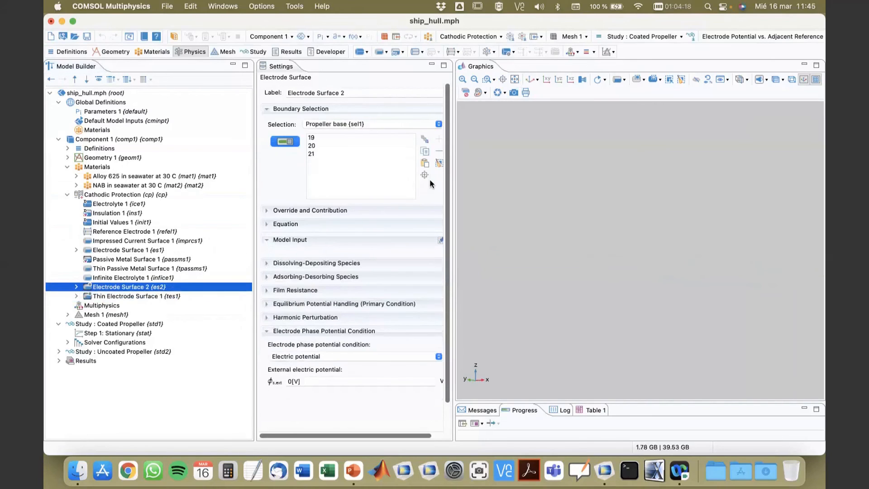
pyautogui.click(696, 81)
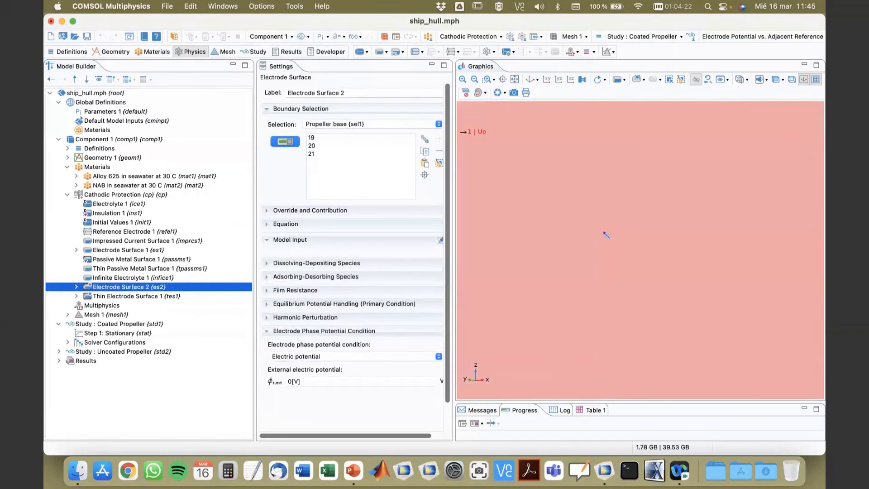
pyautogui.click(475, 80)
pyautogui.click(475, 80)
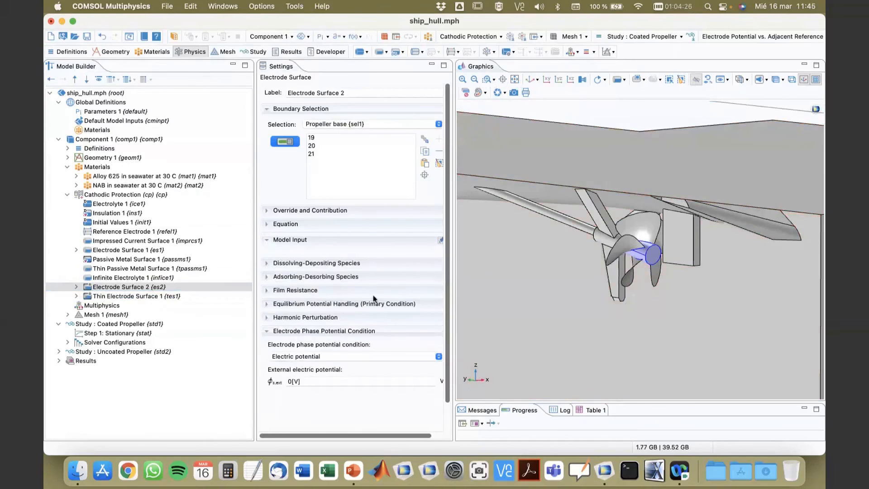
pyautogui.click(108, 297)
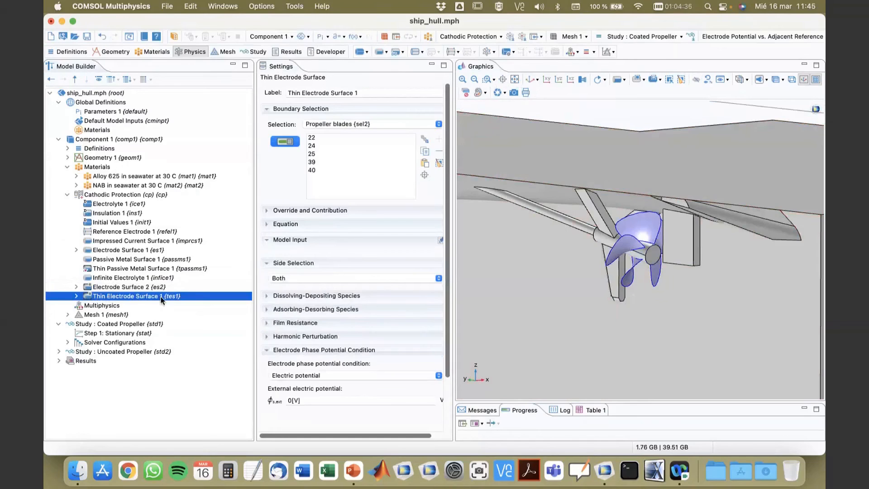
# Step: Expand the Uncoated Propeller study and show its settings
pyautogui.click(60, 352)
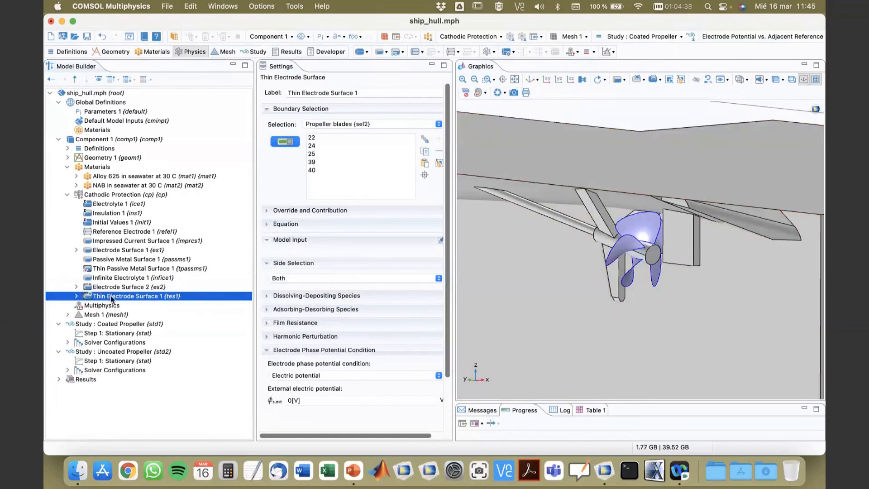
pyautogui.click(109, 352)
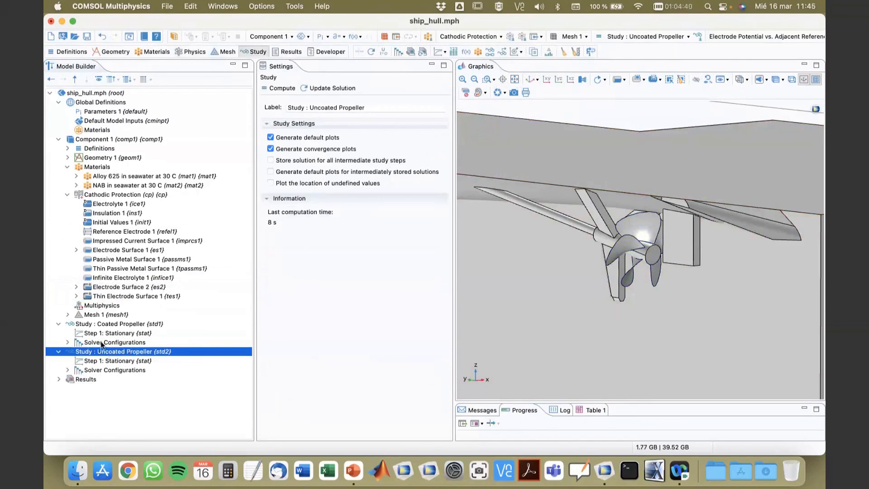
# Step: Show the Coated Propeller study's Stationary step and review its physics and variables selection tree in a widened settings pane
pyautogui.click(100, 334)
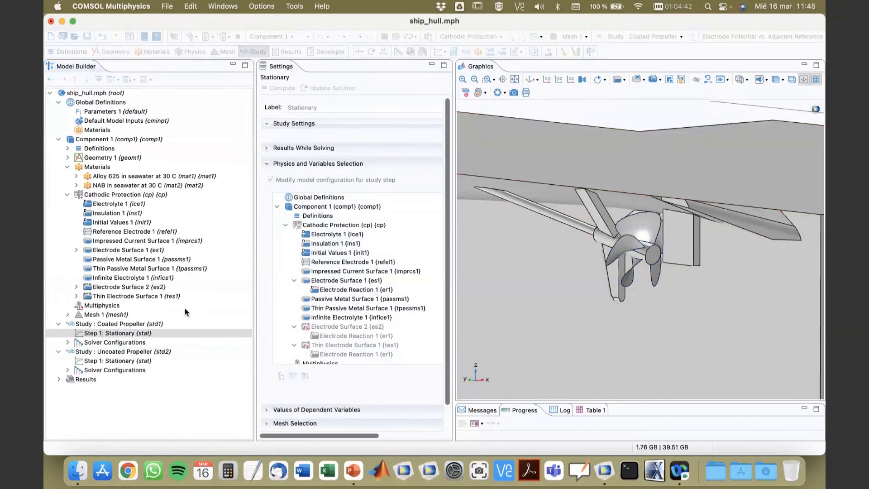
pyautogui.moveTo(454, 230); pyautogui.dragTo(507, 238)
pyautogui.scroll(-3, 335, 269)
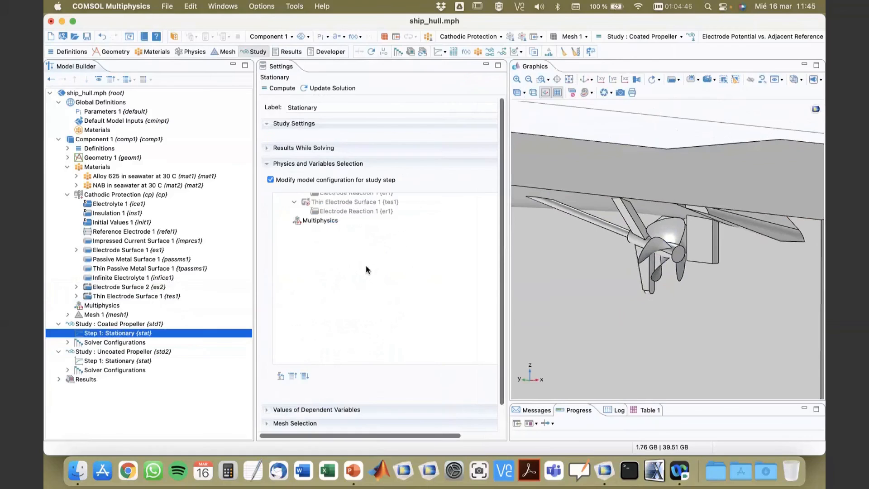
pyautogui.scroll(3, 362, 260)
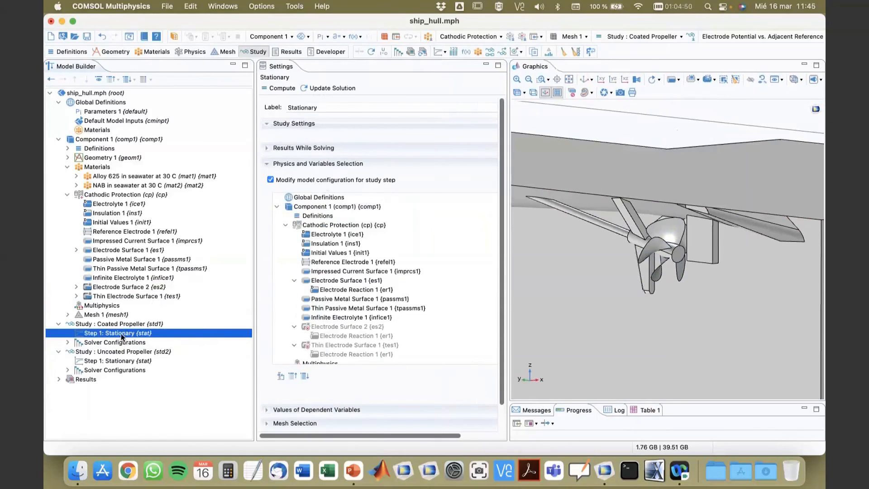
pyautogui.scroll(-1, 387, 286)
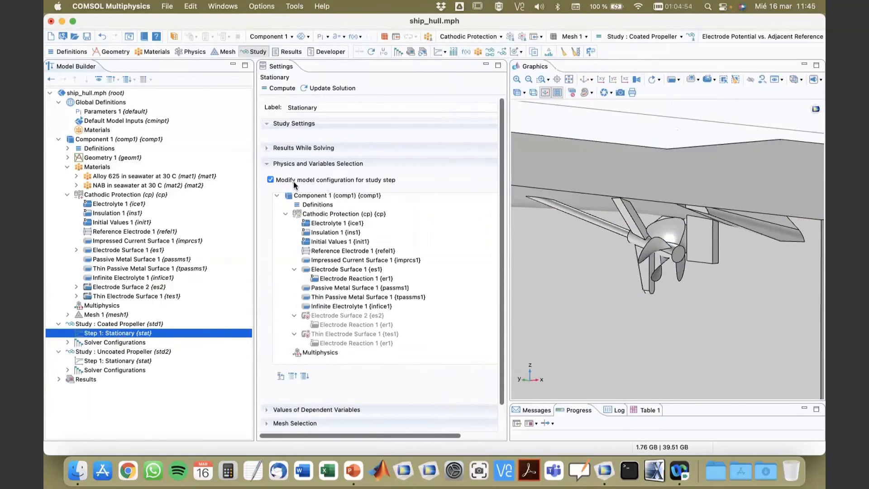
# Step: Check Electrode Surface 2, Thin Electrode Surface 1 and Infinite Electrolyte 1 in the Coated Propeller step's modified model configuration
pyautogui.click(270, 180)
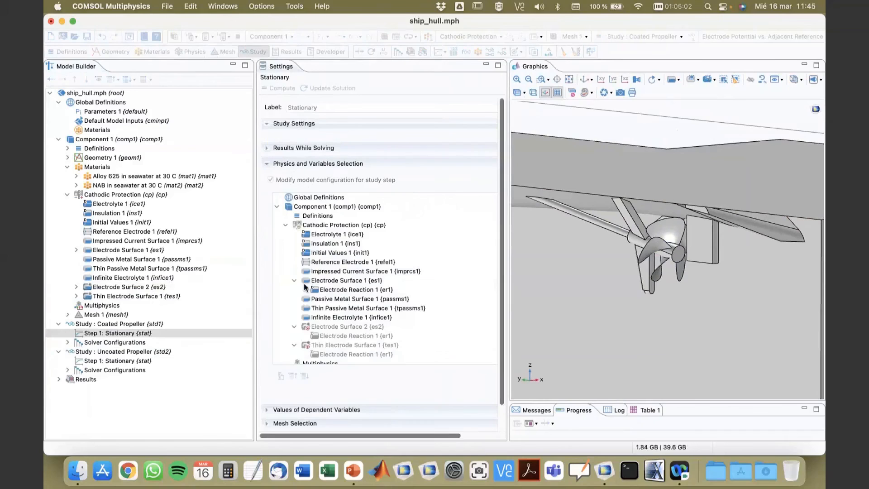
pyautogui.click(340, 324)
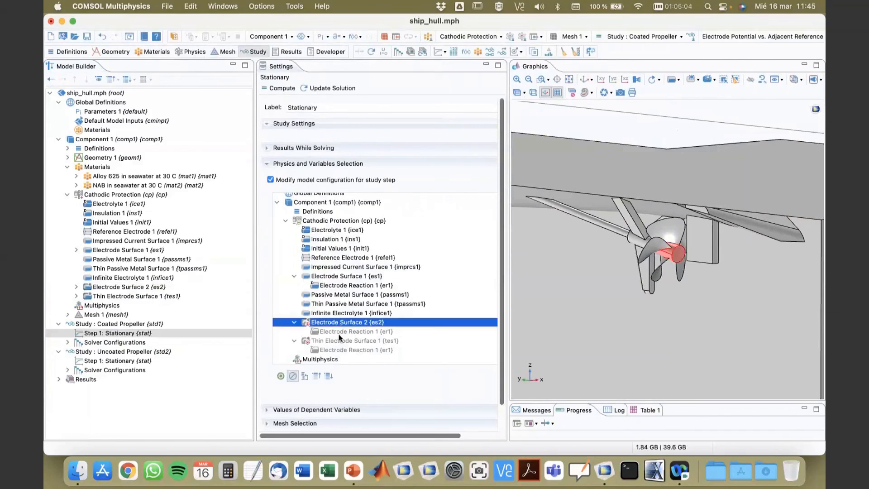
pyautogui.click(339, 340)
pyautogui.click(337, 315)
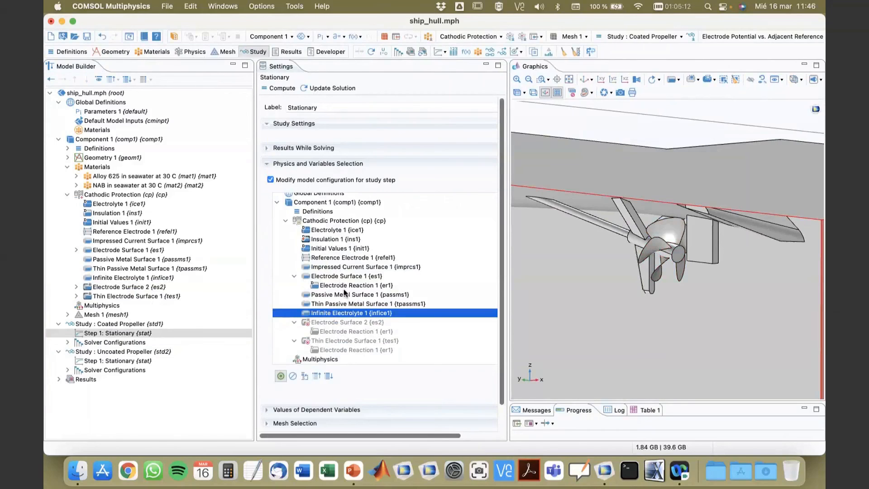
# Step: Show the Uncoated Propeller study's Stationary step and compare Electrode Surface 2, Thin Electrode Surface 1 and Thin Passive Metal Surface 1
pyautogui.click(108, 361)
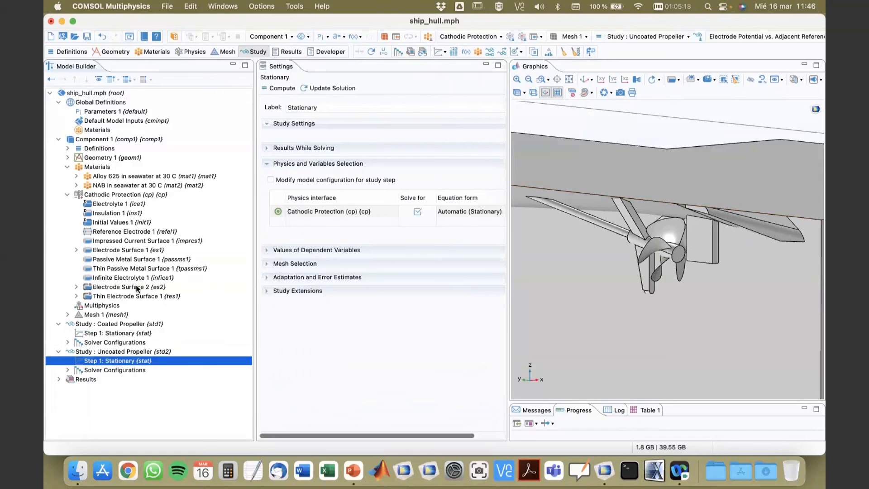
pyautogui.click(119, 288)
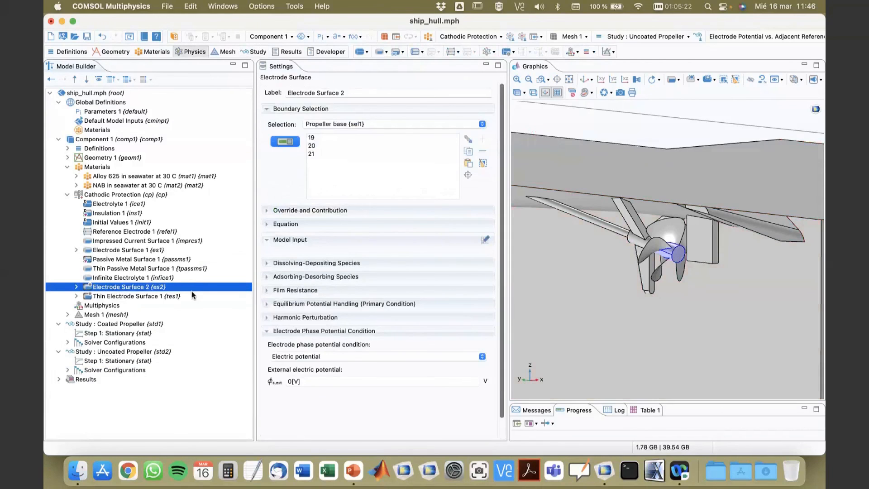
pyautogui.click(107, 296)
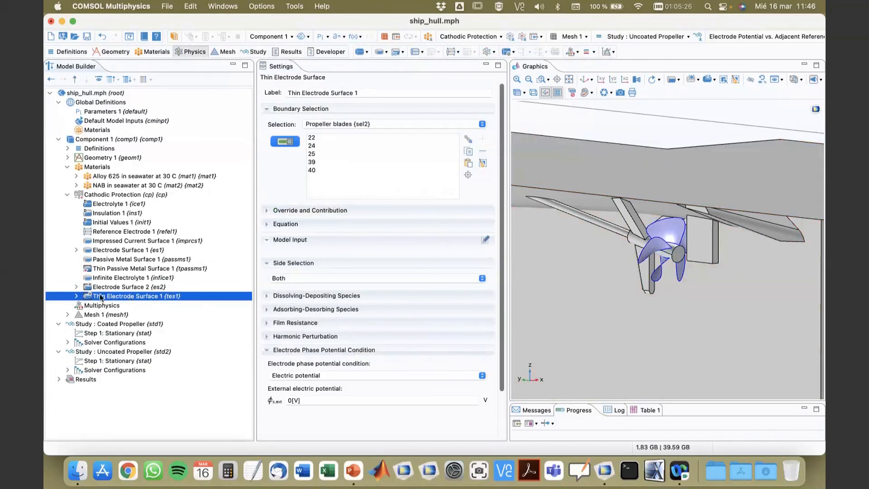
pyautogui.click(121, 268)
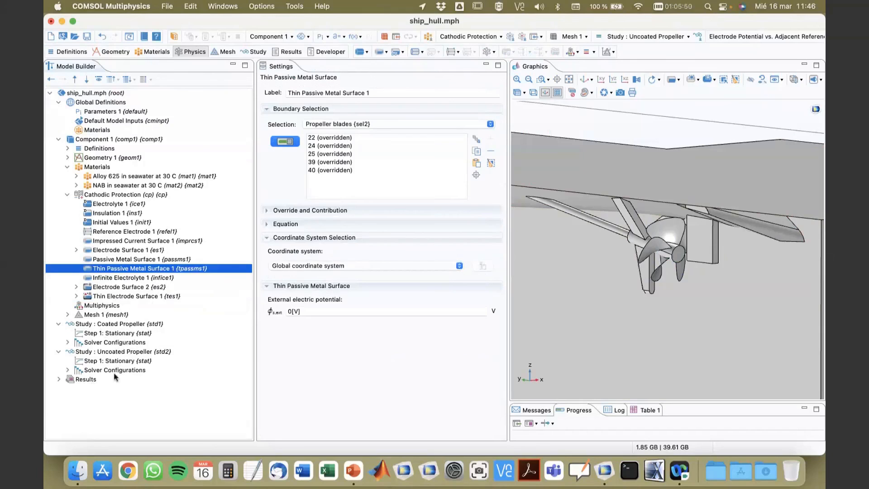
# Step: Expand the Results and examine the coated propeller's Electrolyte Potential plot from several angles and close to the propeller
pyautogui.click(59, 381)
pyautogui.scroll(-3, 113, 339)
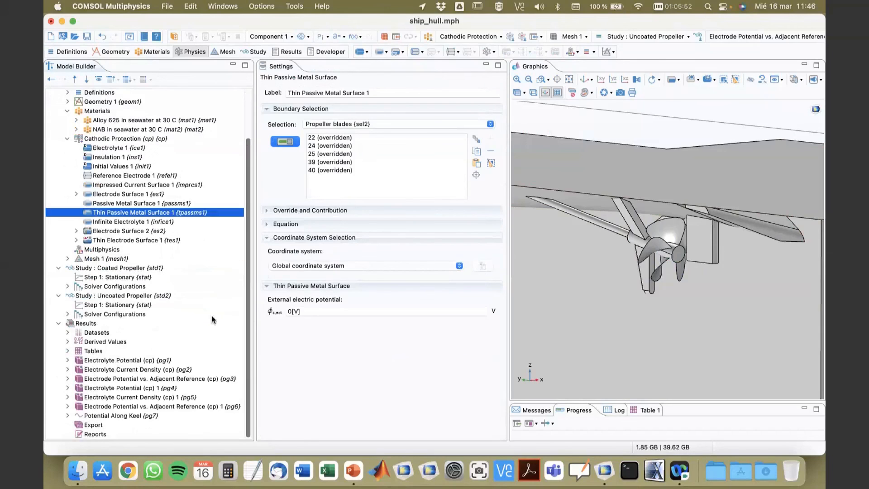
pyautogui.click(130, 361)
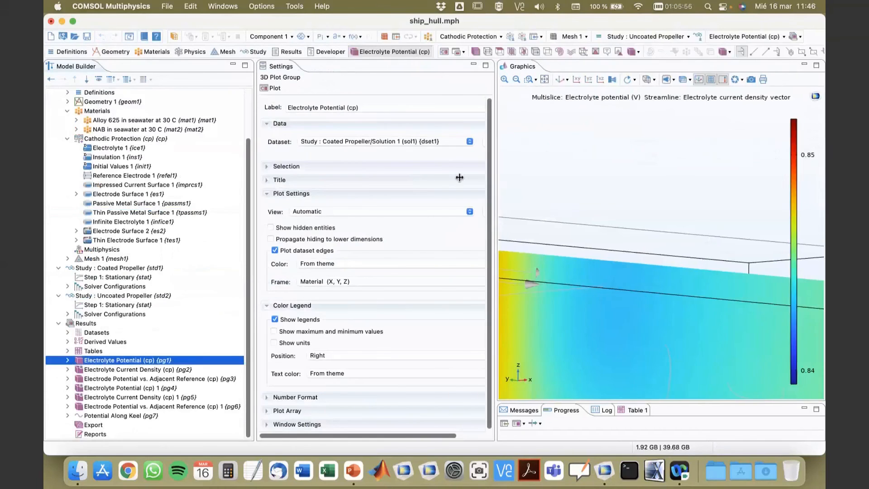
pyautogui.click(461, 80)
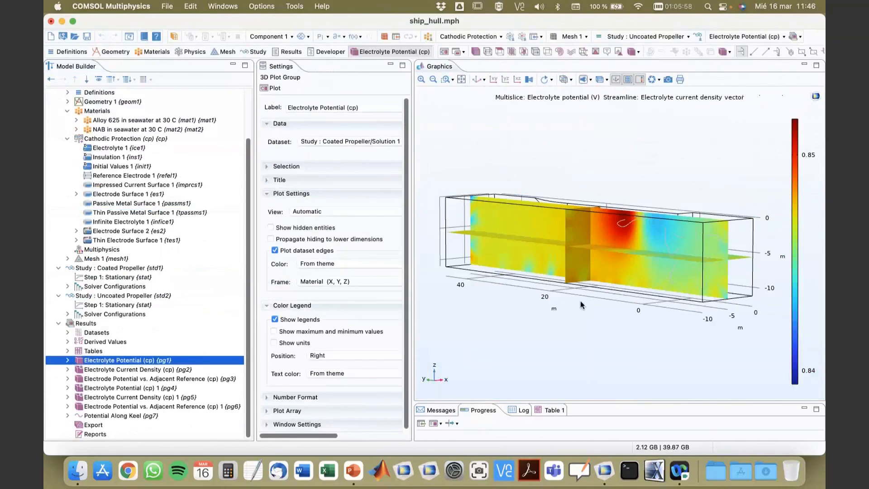
pyautogui.moveTo(581, 306); pyautogui.dragTo(549, 302)
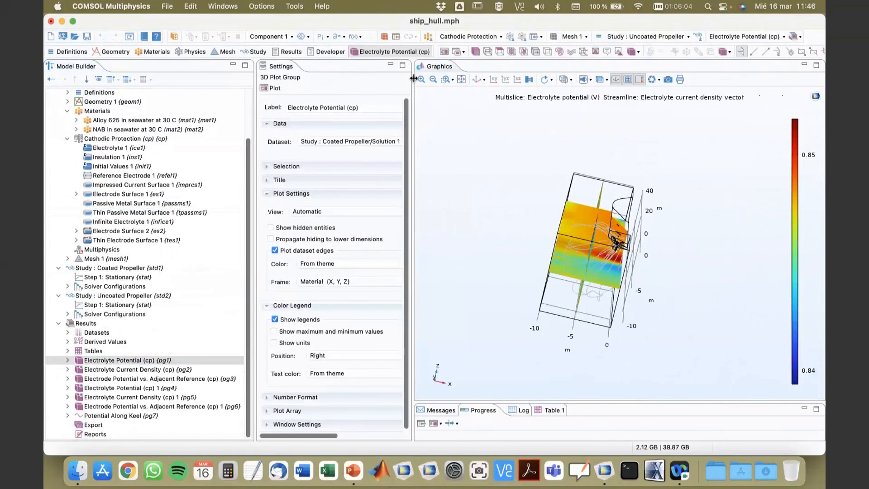
pyautogui.scroll(5, 605, 334)
pyautogui.moveTo(605, 334); pyautogui.dragTo(589, 312)
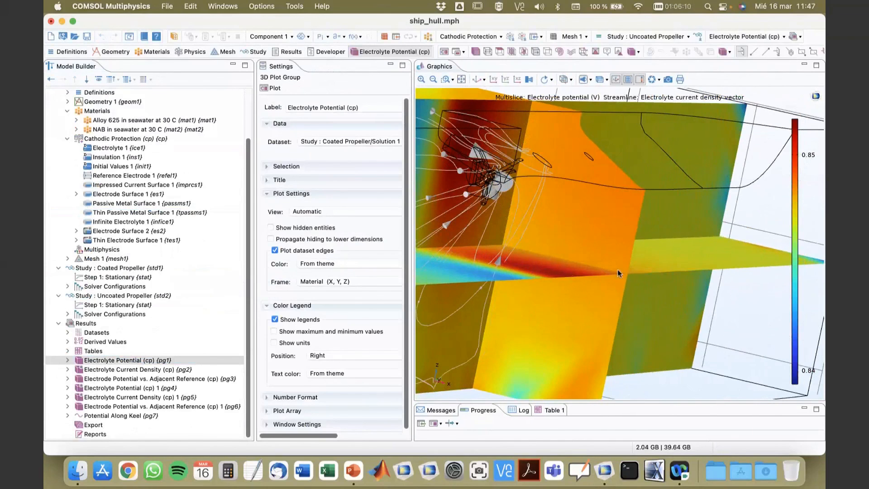
# Step: Examine the coated propeller's Electrolyte Current Density and Electrode Potential vs. Adjacent Reference plots around the shaft and propeller
pyautogui.click(137, 371)
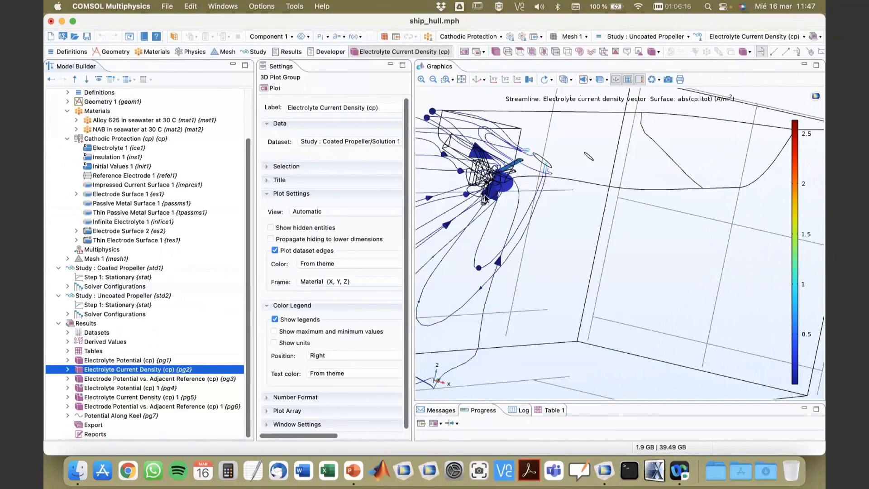
pyautogui.moveTo(487, 199); pyautogui.dragTo(699, 206)
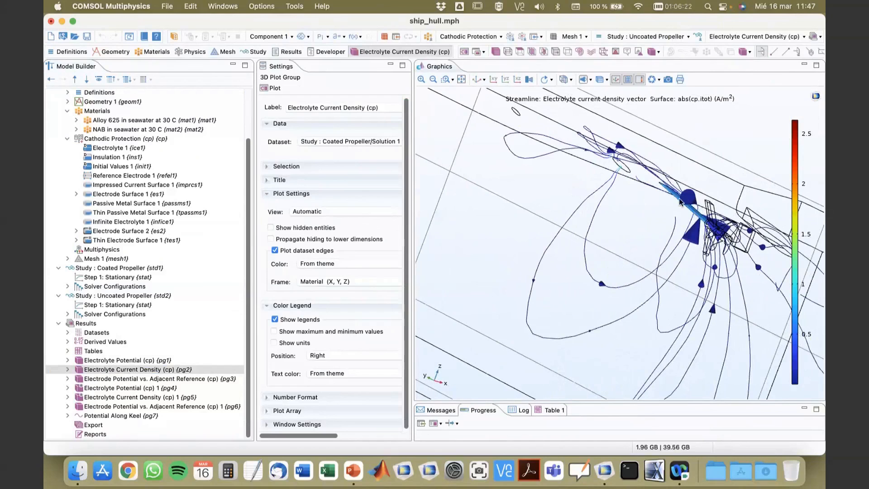
pyautogui.click(180, 380)
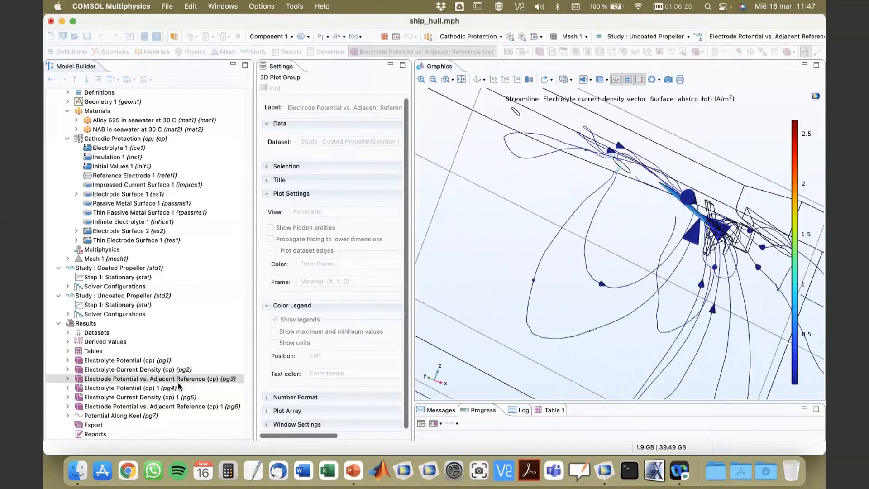
pyautogui.moveTo(586, 343); pyautogui.dragTo(613, 328)
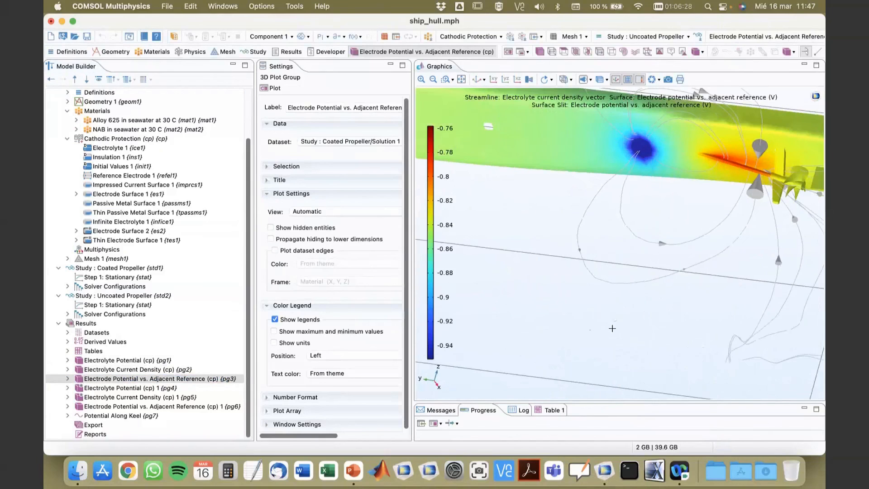
pyautogui.moveTo(629, 209); pyautogui.dragTo(560, 197)
pyautogui.moveTo(527, 148); pyautogui.dragTo(532, 213)
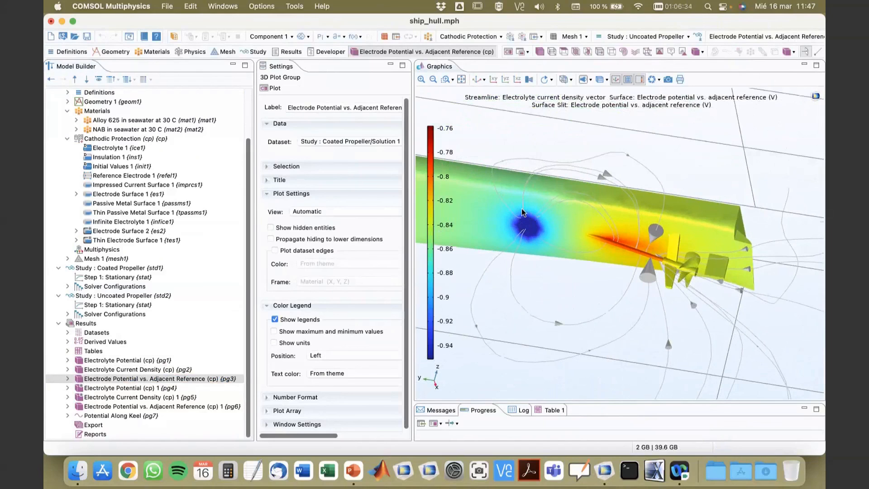
pyautogui.click(422, 80)
pyautogui.moveTo(583, 233); pyautogui.dragTo(500, 206, button='right')
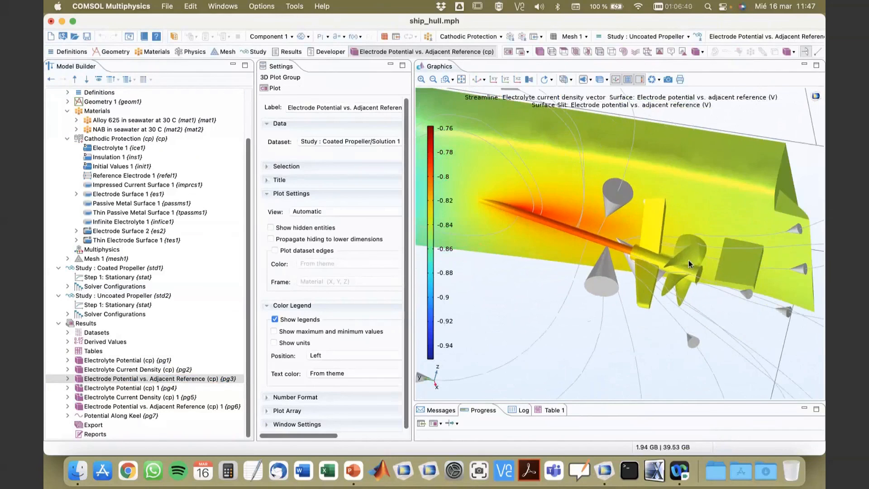
pyautogui.moveTo(688, 259); pyautogui.dragTo(757, 220, button='right')
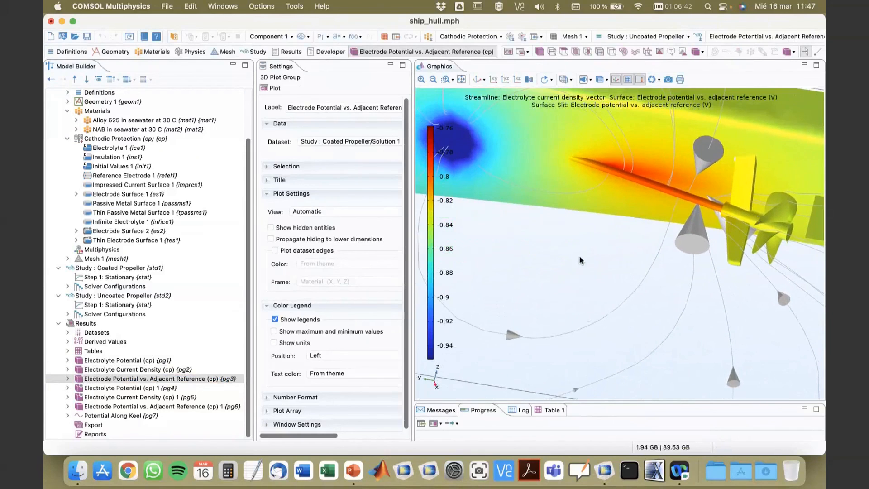
# Step: Show the uncoated propeller's Electrolyte Potential plot in the default 3D view and examine its Electrode Potential vs. Adjacent Reference plot near the propeller
pyautogui.click(125, 388)
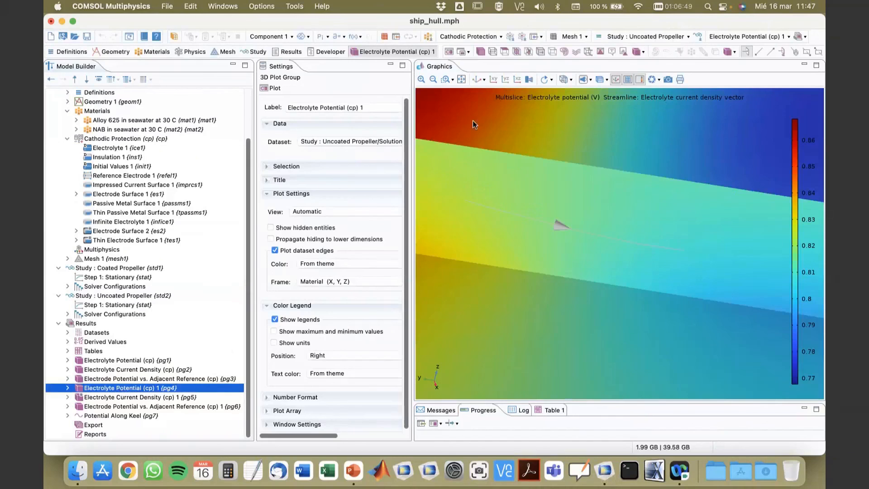
pyautogui.click(475, 81)
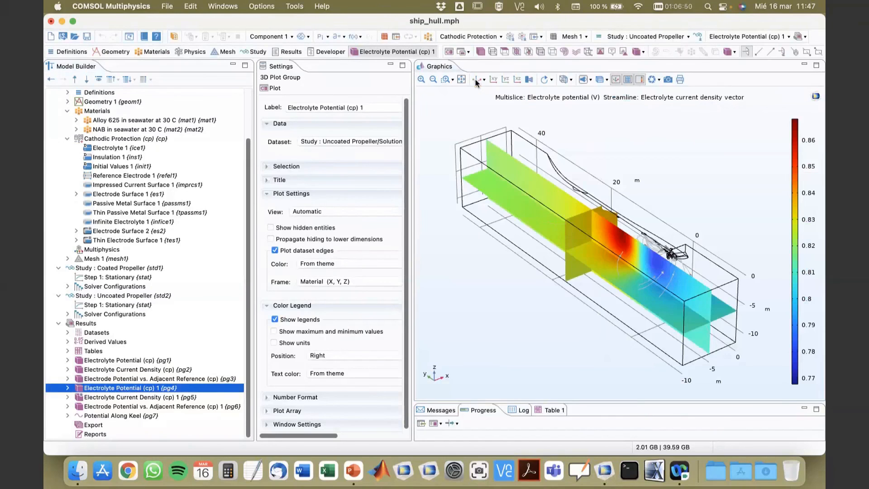
pyautogui.click(119, 406)
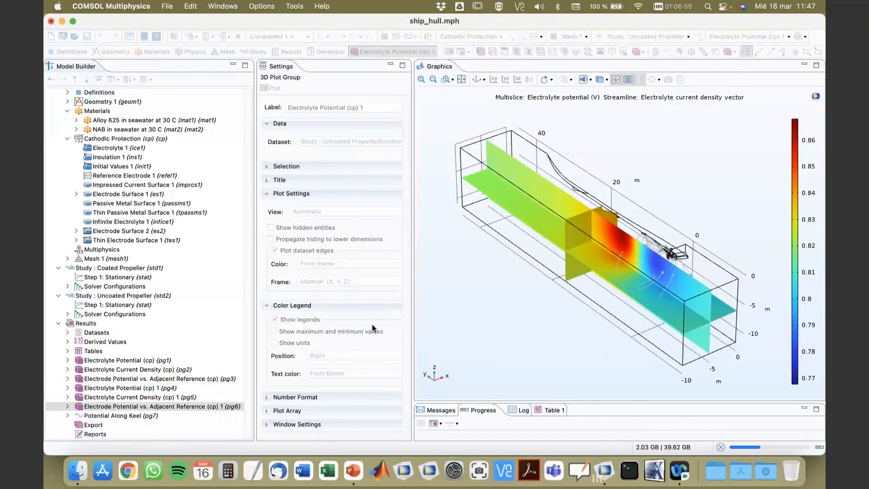
pyautogui.moveTo(524, 320); pyautogui.dragTo(421, 312)
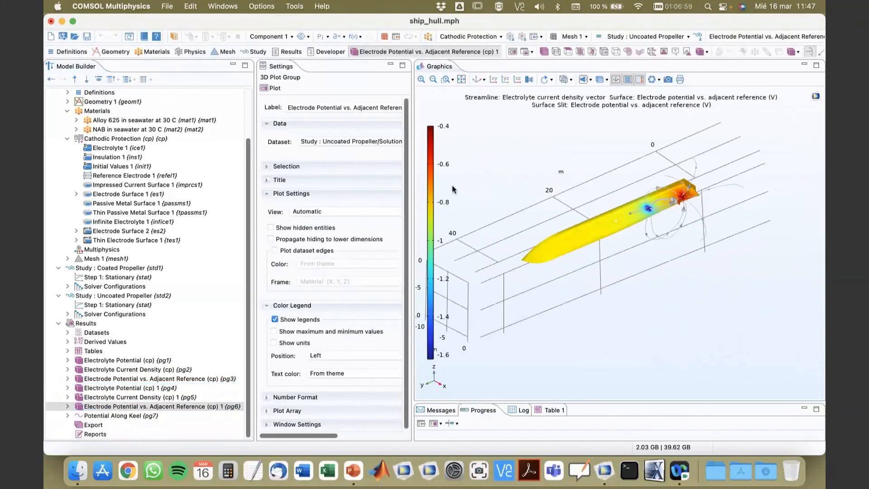
pyautogui.doubleClick(421, 79)
pyautogui.moveTo(643, 146); pyautogui.dragTo(448, 295, button='right')
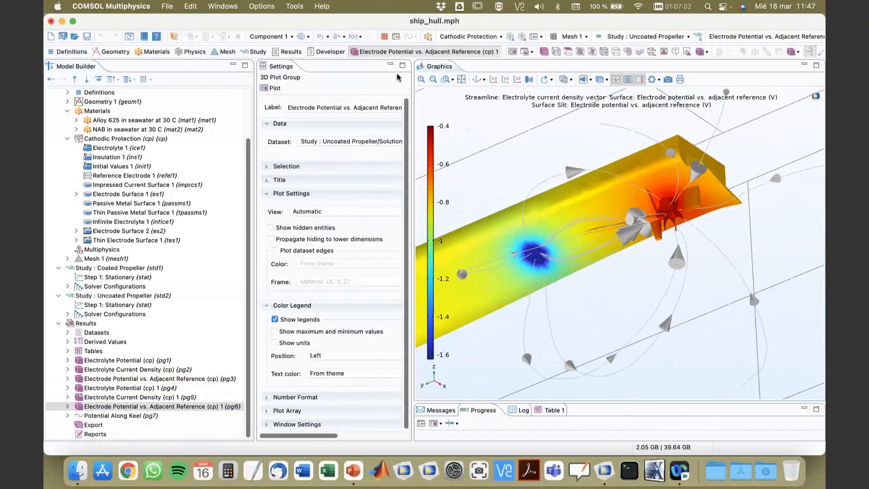
pyautogui.doubleClick(421, 79)
pyautogui.moveTo(500, 288); pyautogui.dragTo(416, 287, button='right')
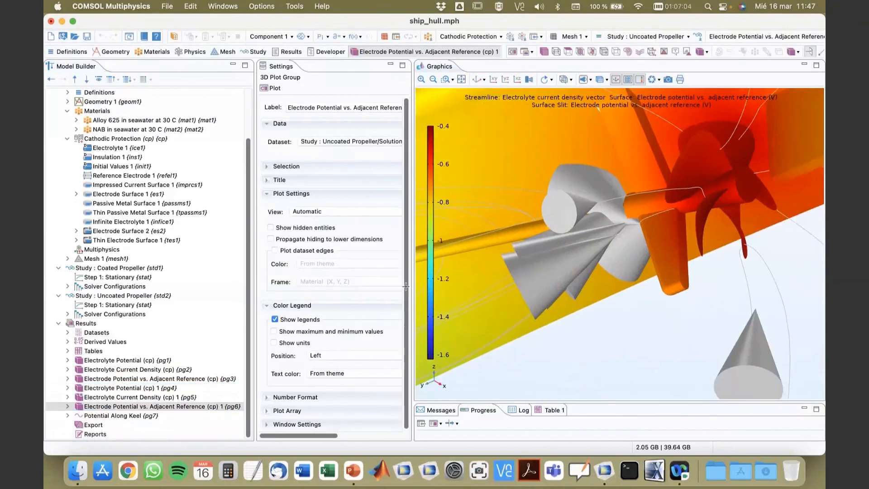
pyautogui.moveTo(607, 284); pyautogui.dragTo(737, 245, button='right')
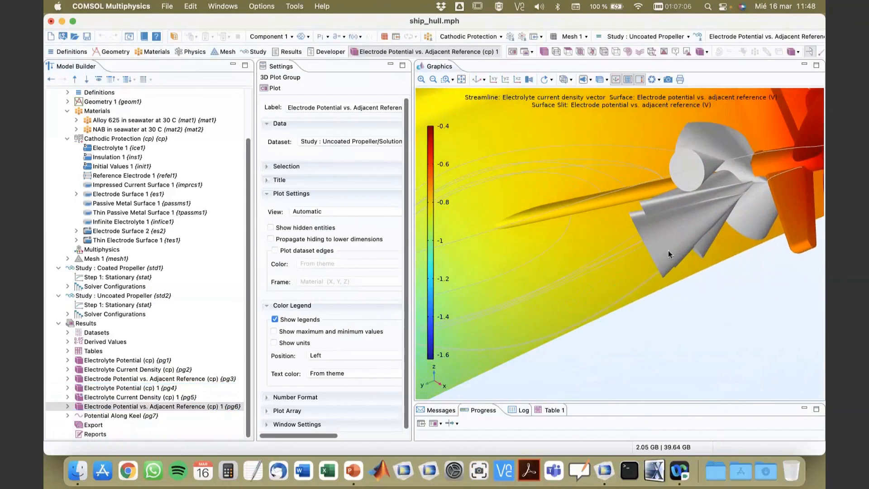
pyautogui.moveTo(656, 263); pyautogui.dragTo(557, 311, button='right')
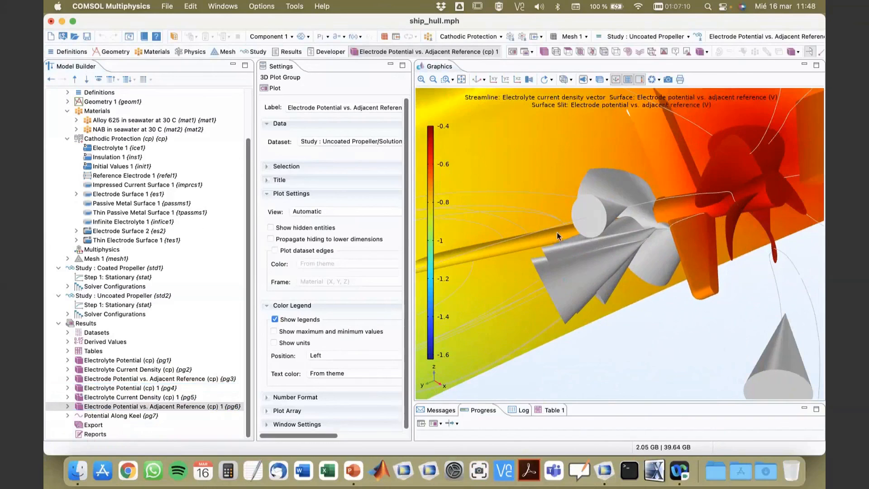
pyautogui.moveTo(531, 253); pyautogui.dragTo(522, 236, button='right')
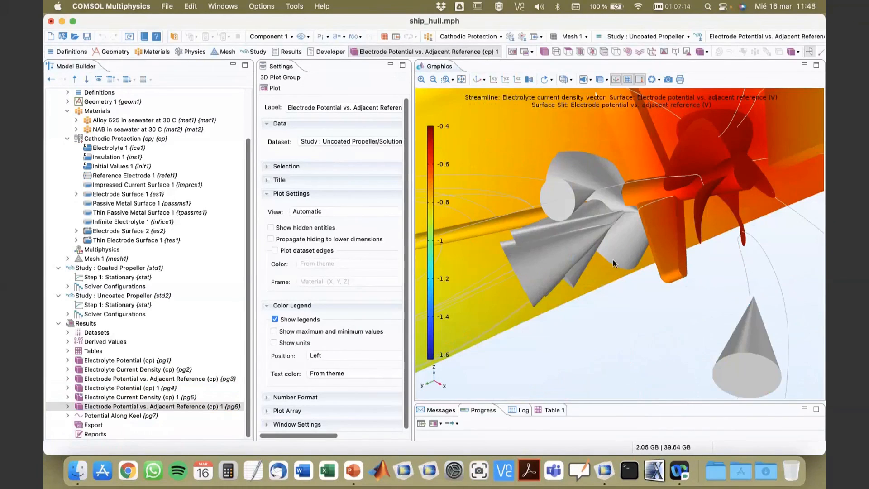
# Step: Show the Potential Along Keel graph and compare the Electrolyte Current Density plots of the uncoated and coated propeller studies
pyautogui.click(122, 415)
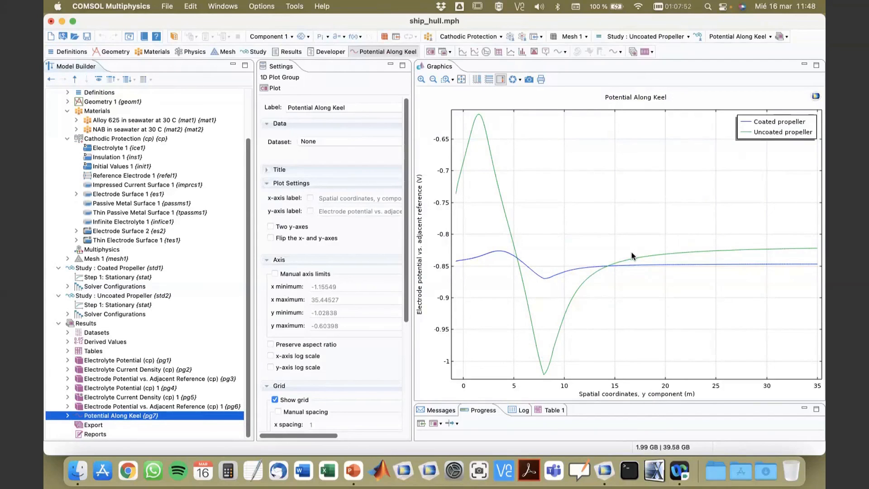
pyautogui.click(141, 398)
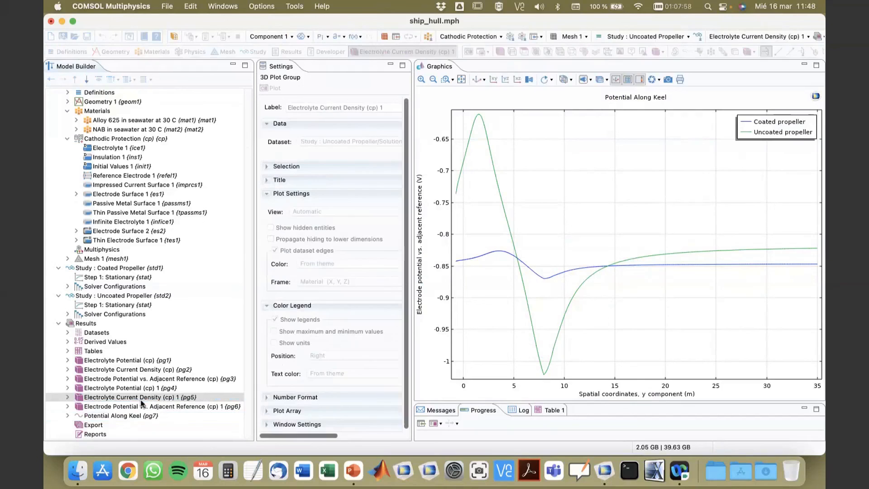
pyautogui.moveTo(587, 348); pyautogui.dragTo(551, 314)
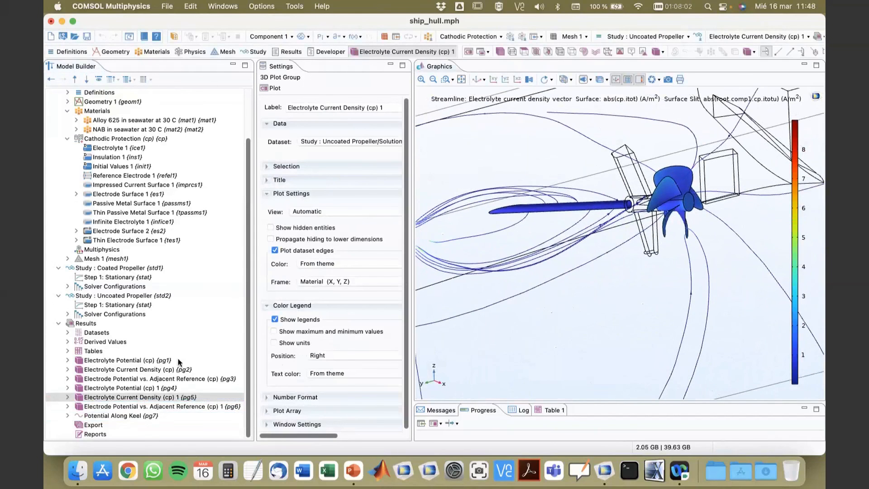
pyautogui.click(107, 370)
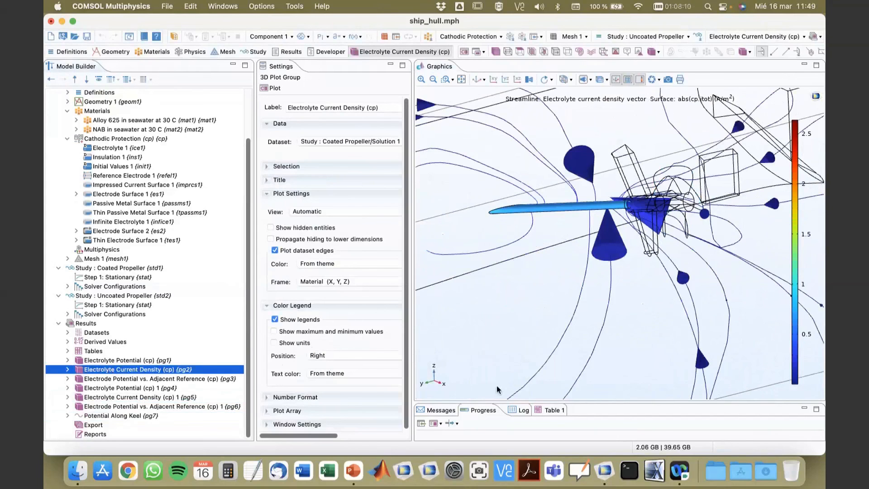
# Step: Switch to PowerPoint and start the slide show from the Corrosion Protection of a Ship Hull slide
pyautogui.click(351, 470)
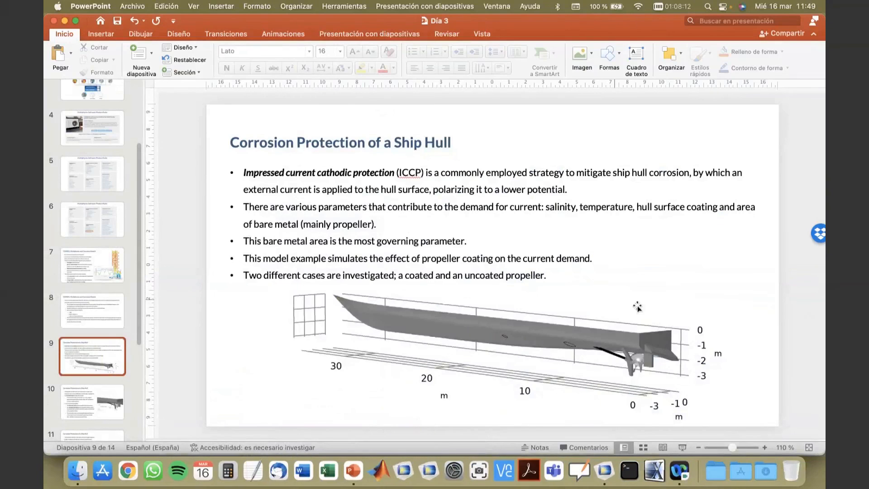
pyautogui.click(681, 451)
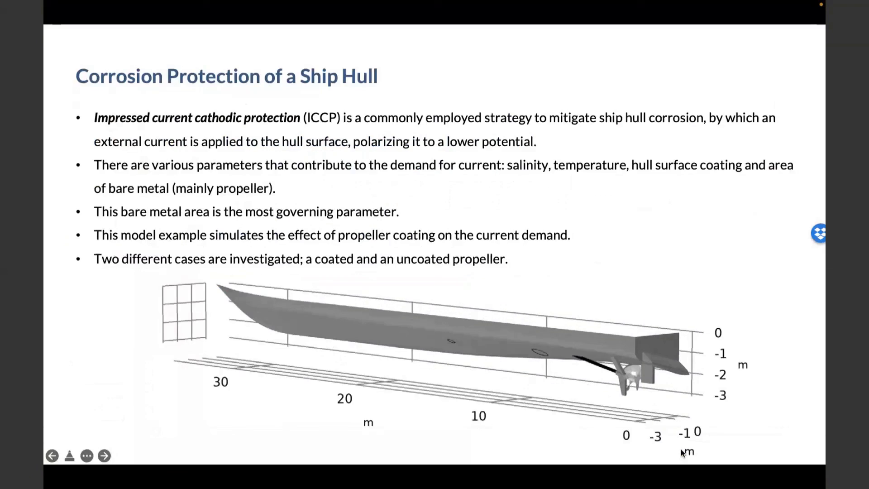
pyautogui.click(626, 392)
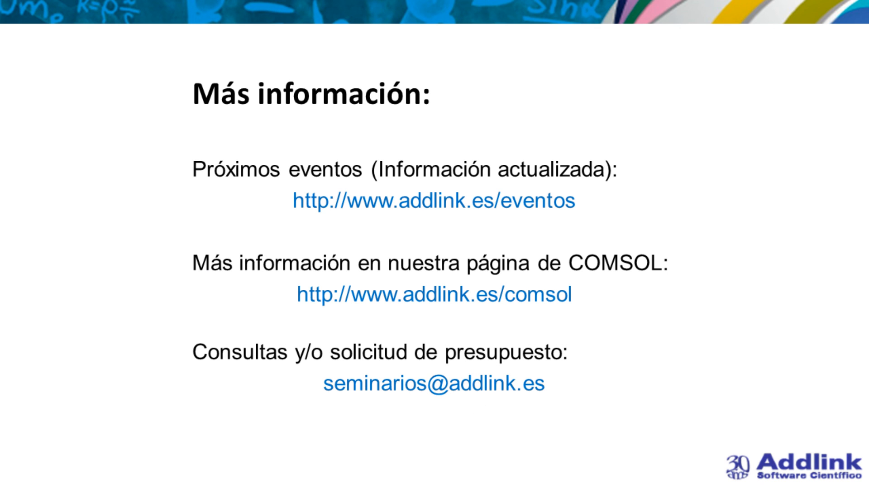